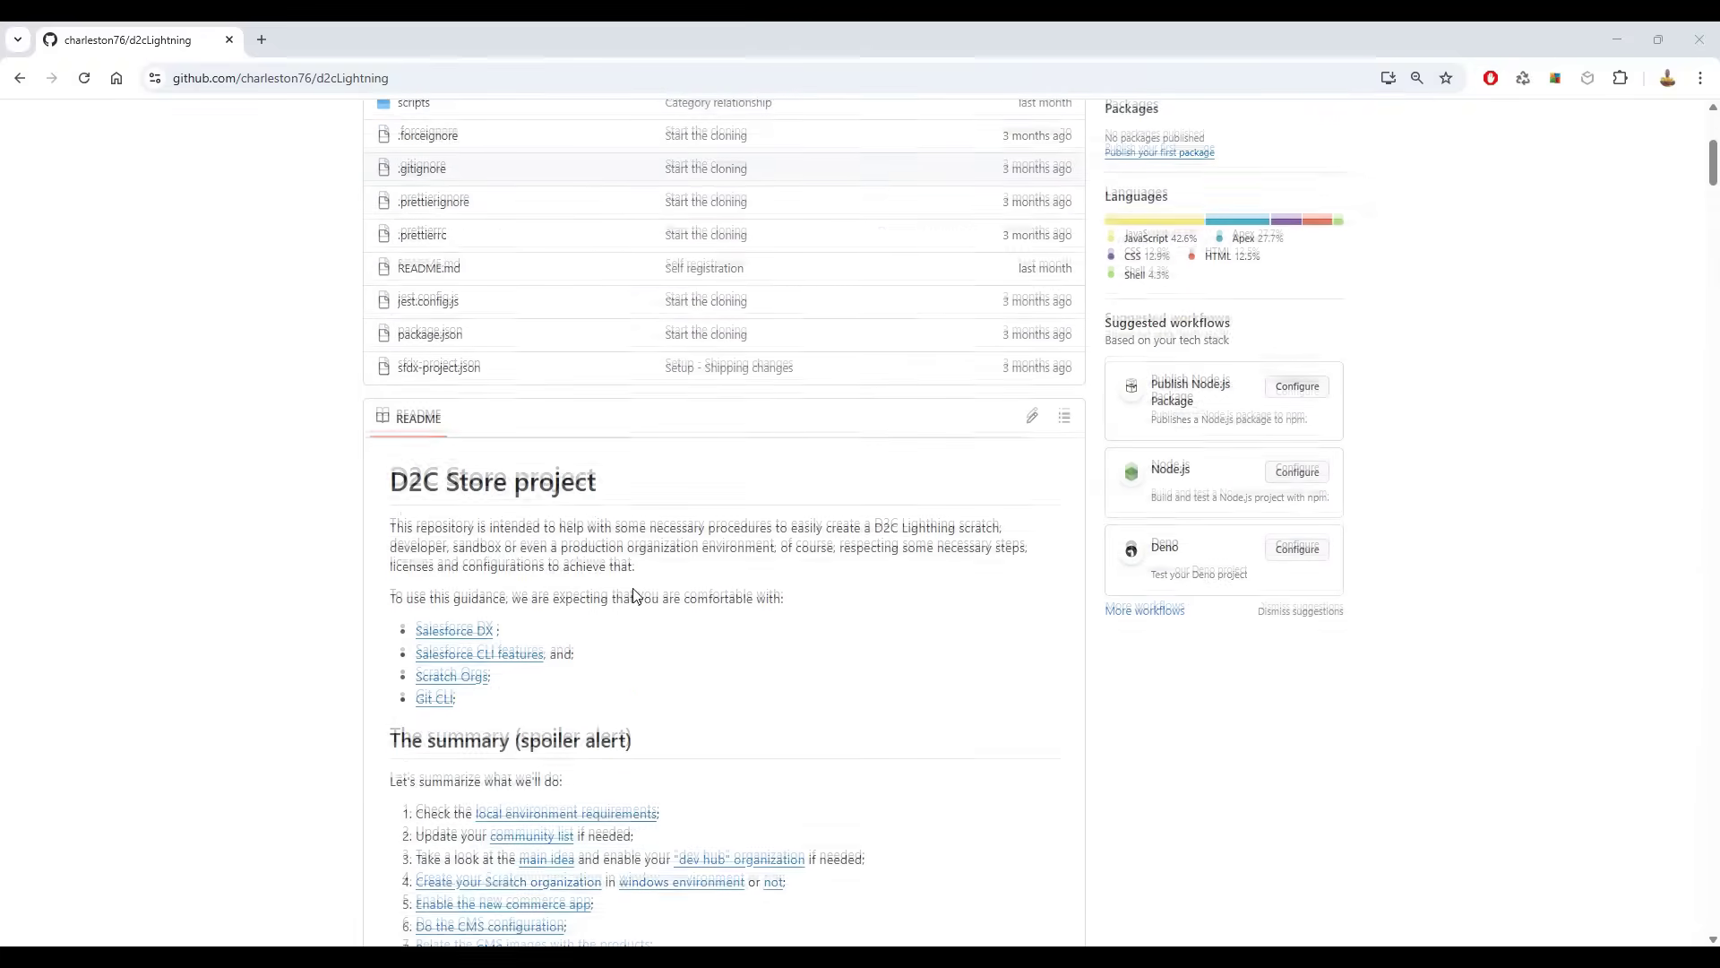
pyautogui.scroll(-7, 633, 596)
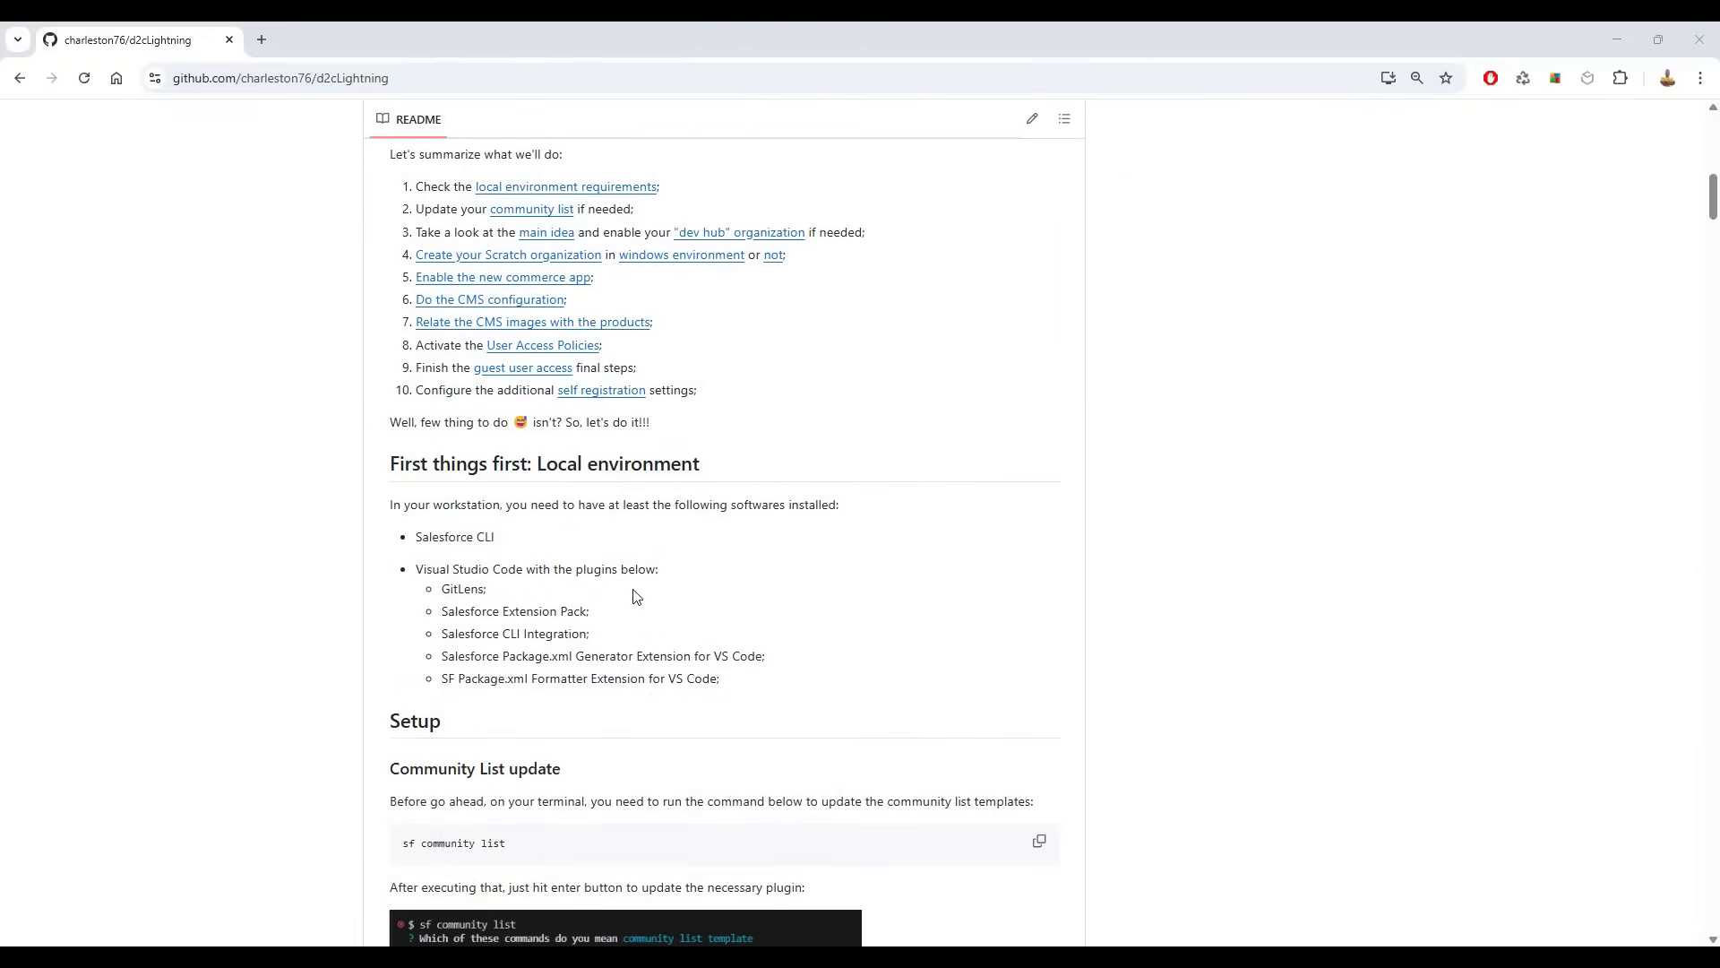
# - Scroll through the README and jump to its Community List update section
pyautogui.scroll(1, 633, 596)
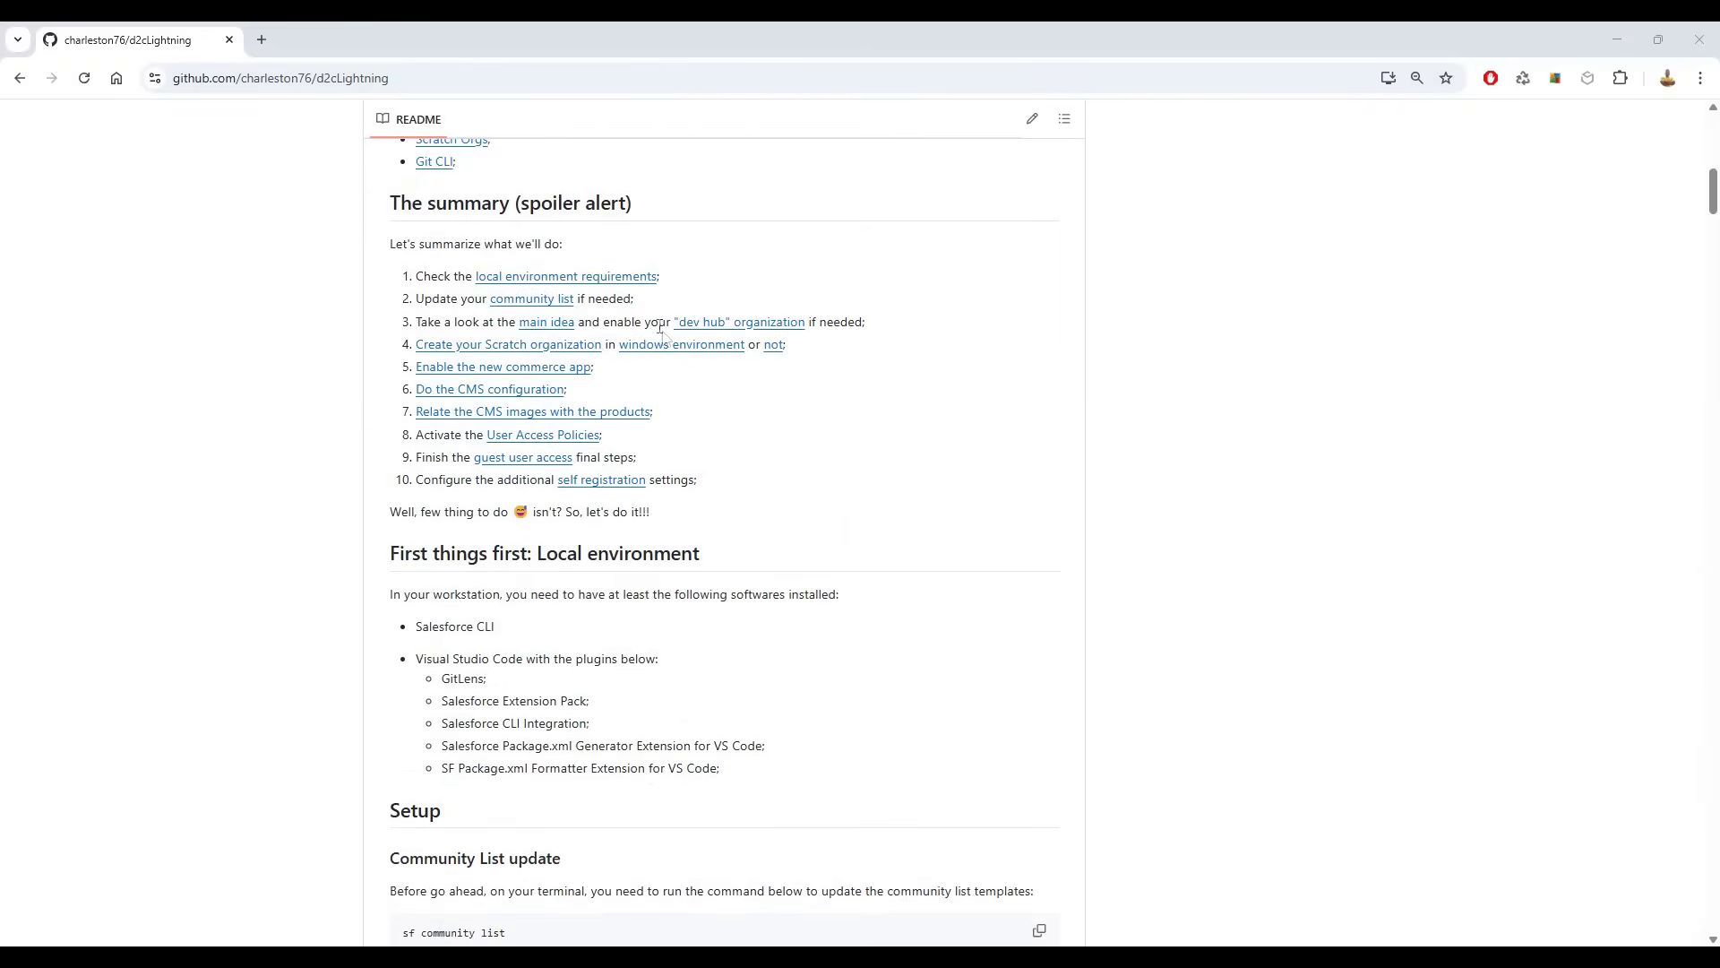
pyautogui.scroll(-19, 663, 335)
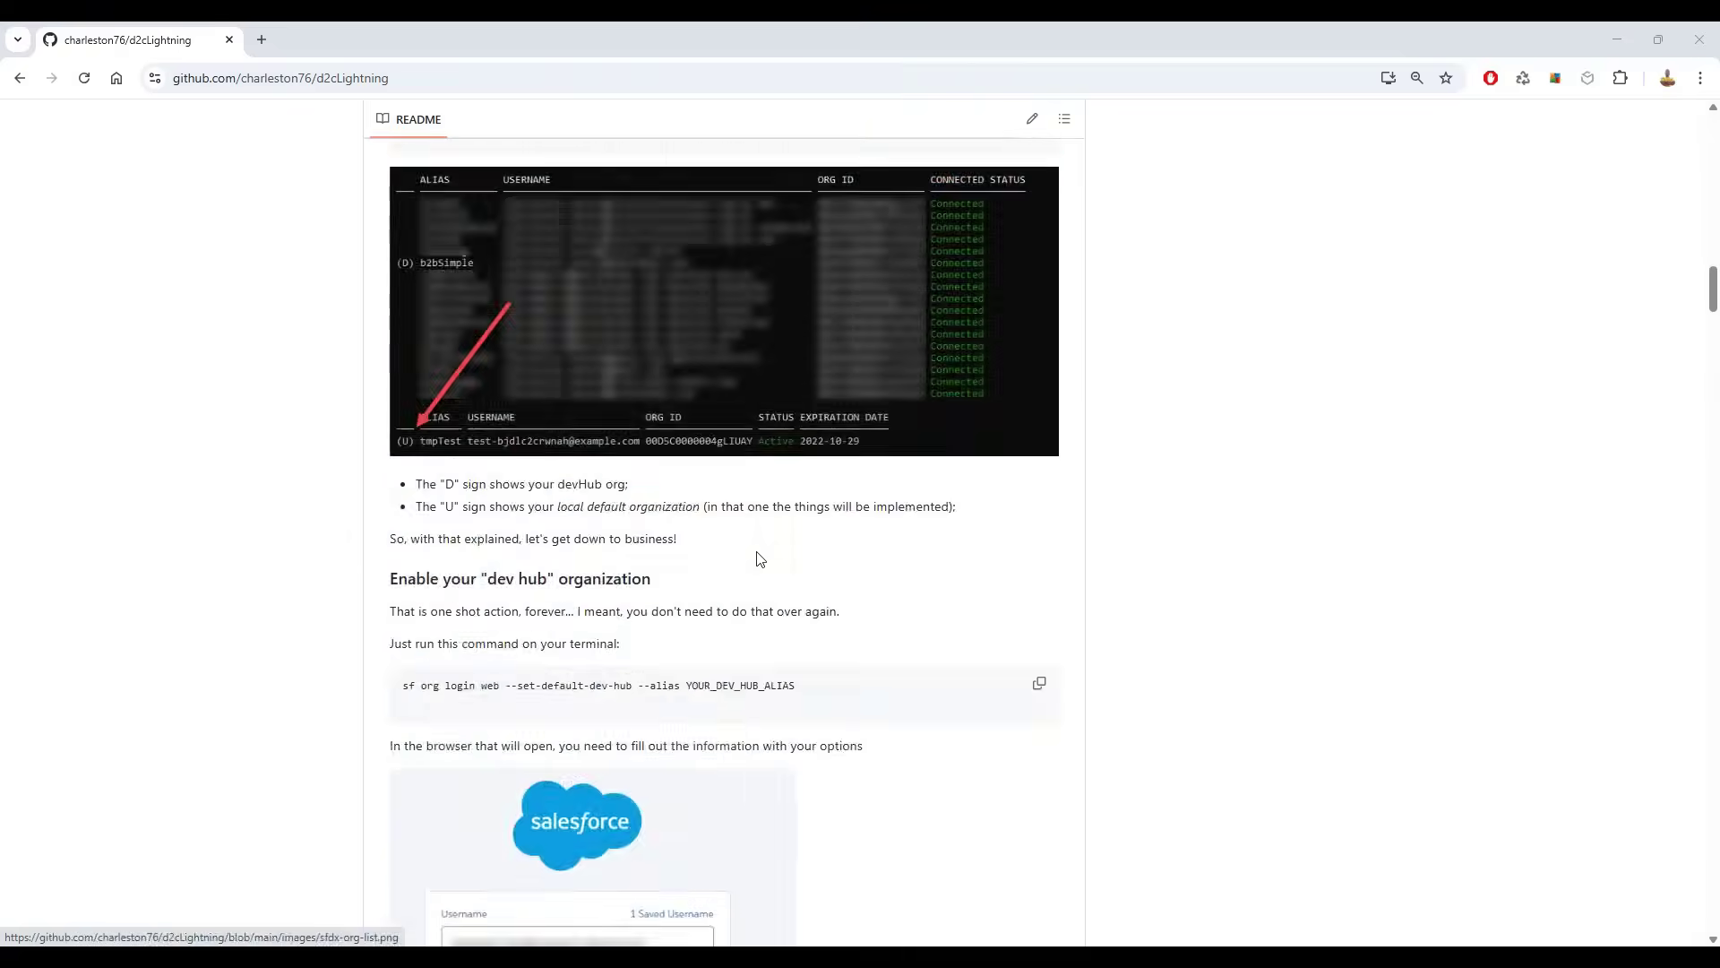
pyautogui.scroll(-20, 760, 559)
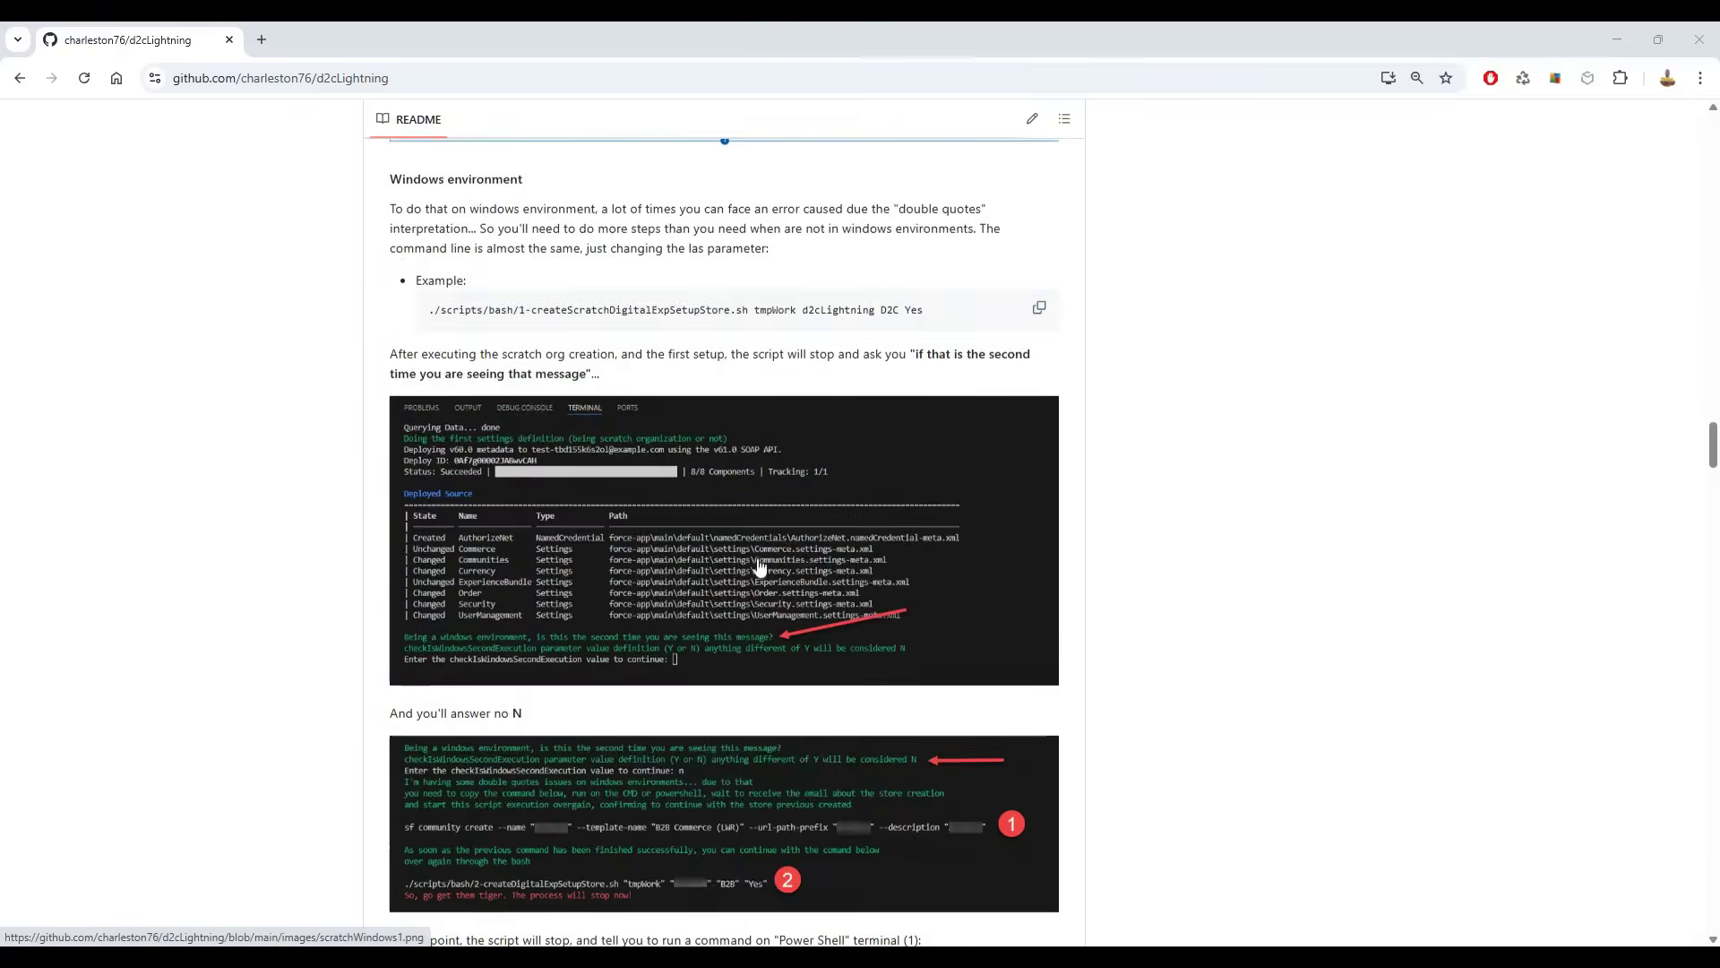
pyautogui.scroll(20, 760, 568)
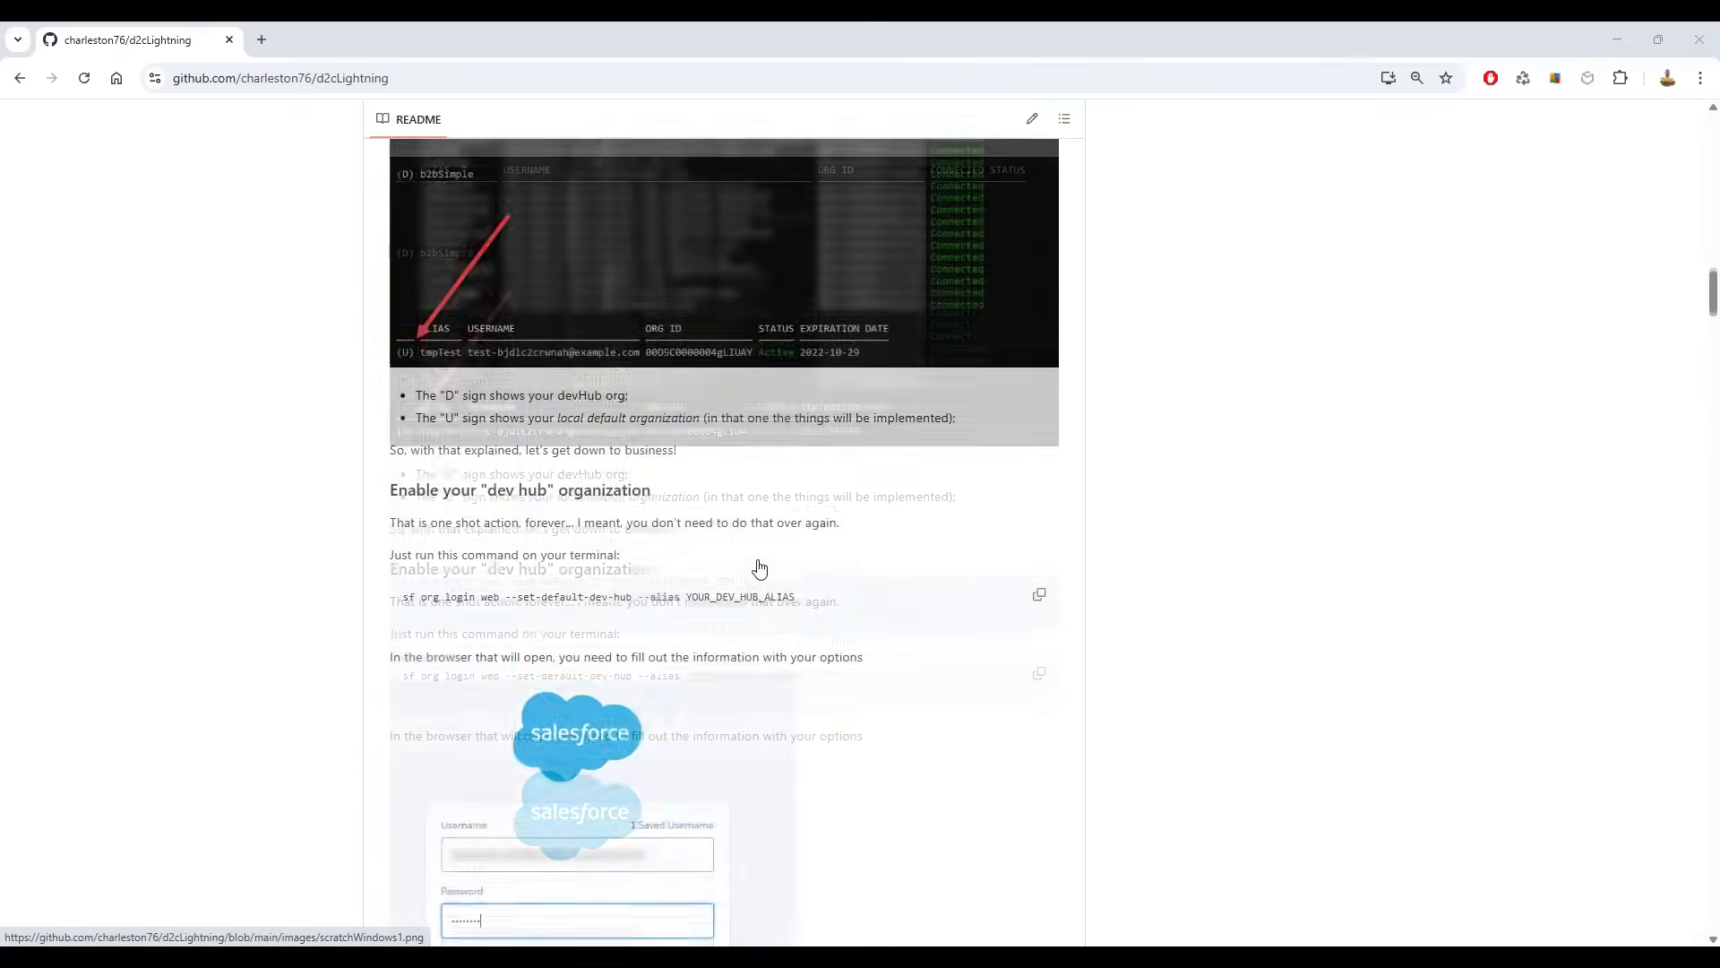
pyautogui.scroll(20, 760, 568)
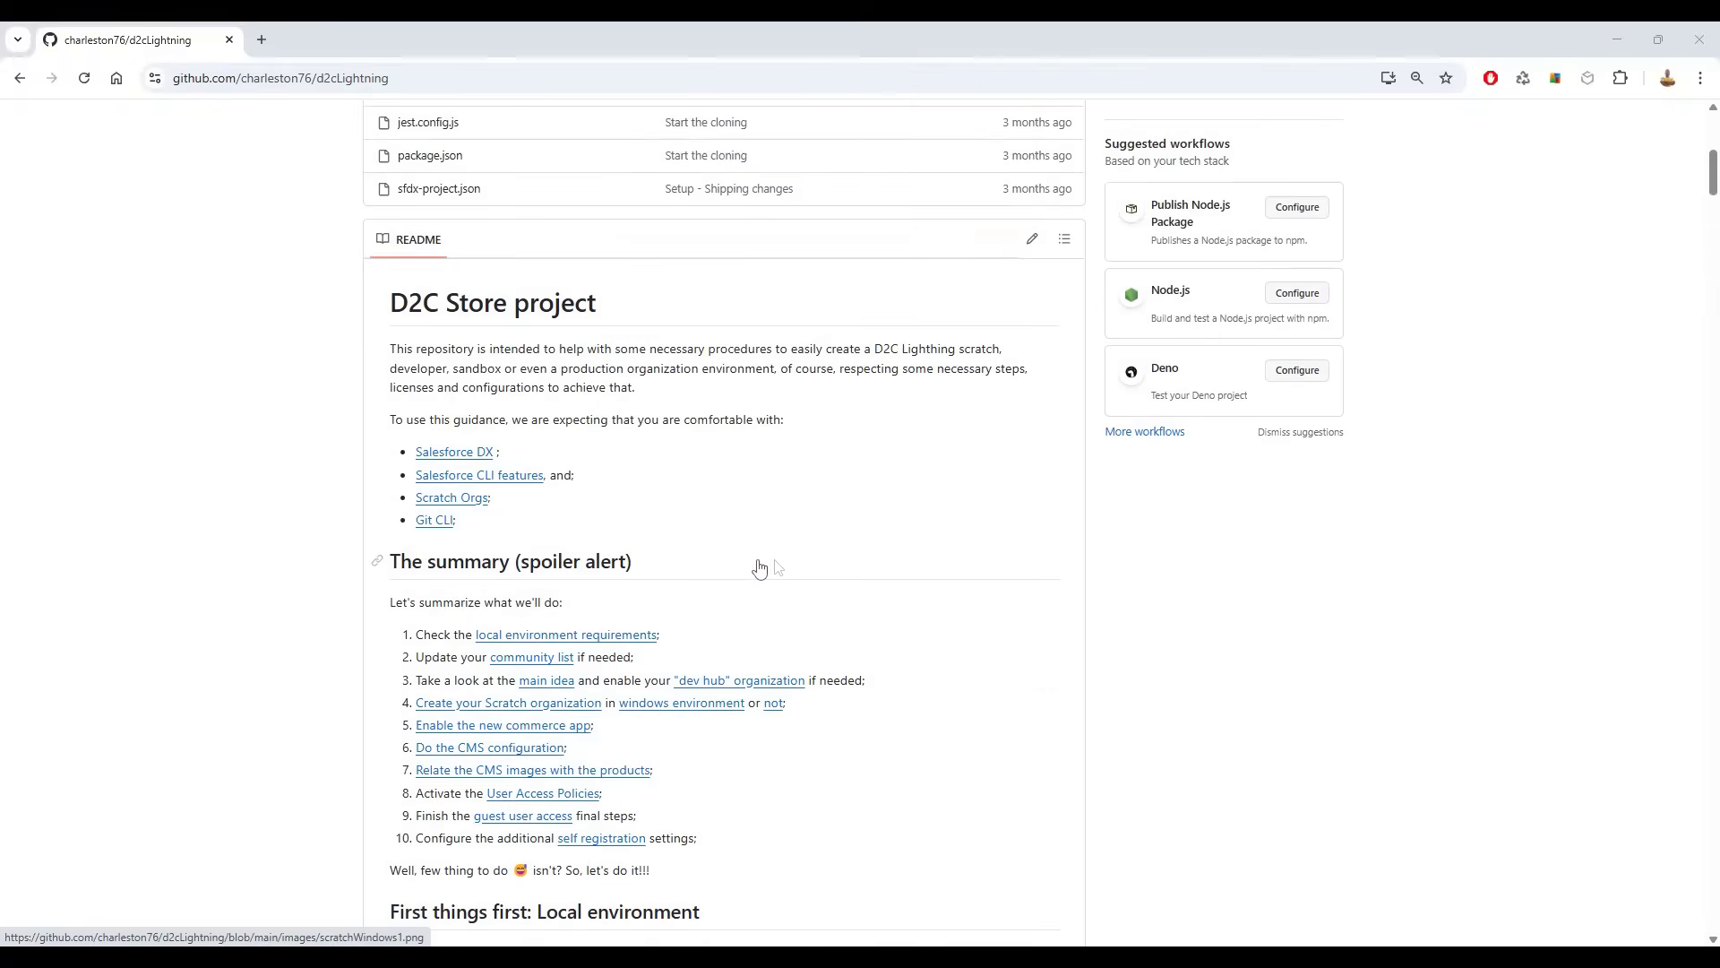
pyautogui.scroll(-2, 695, 351)
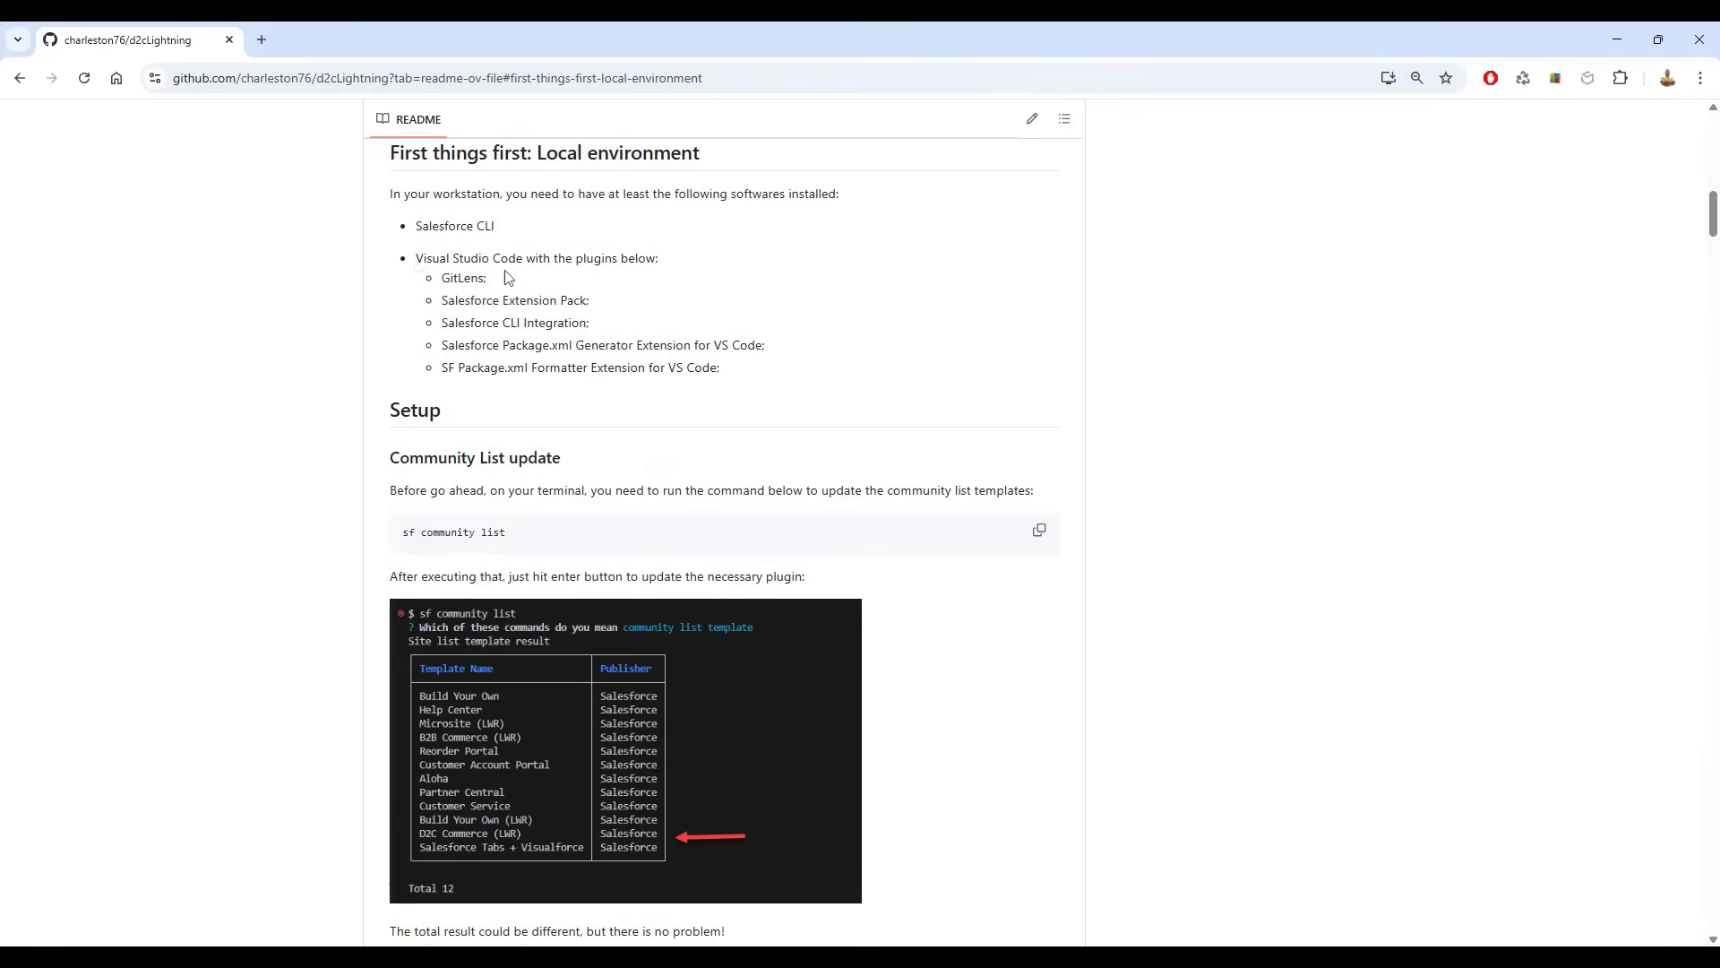
pyautogui.scroll(12, 448, 508)
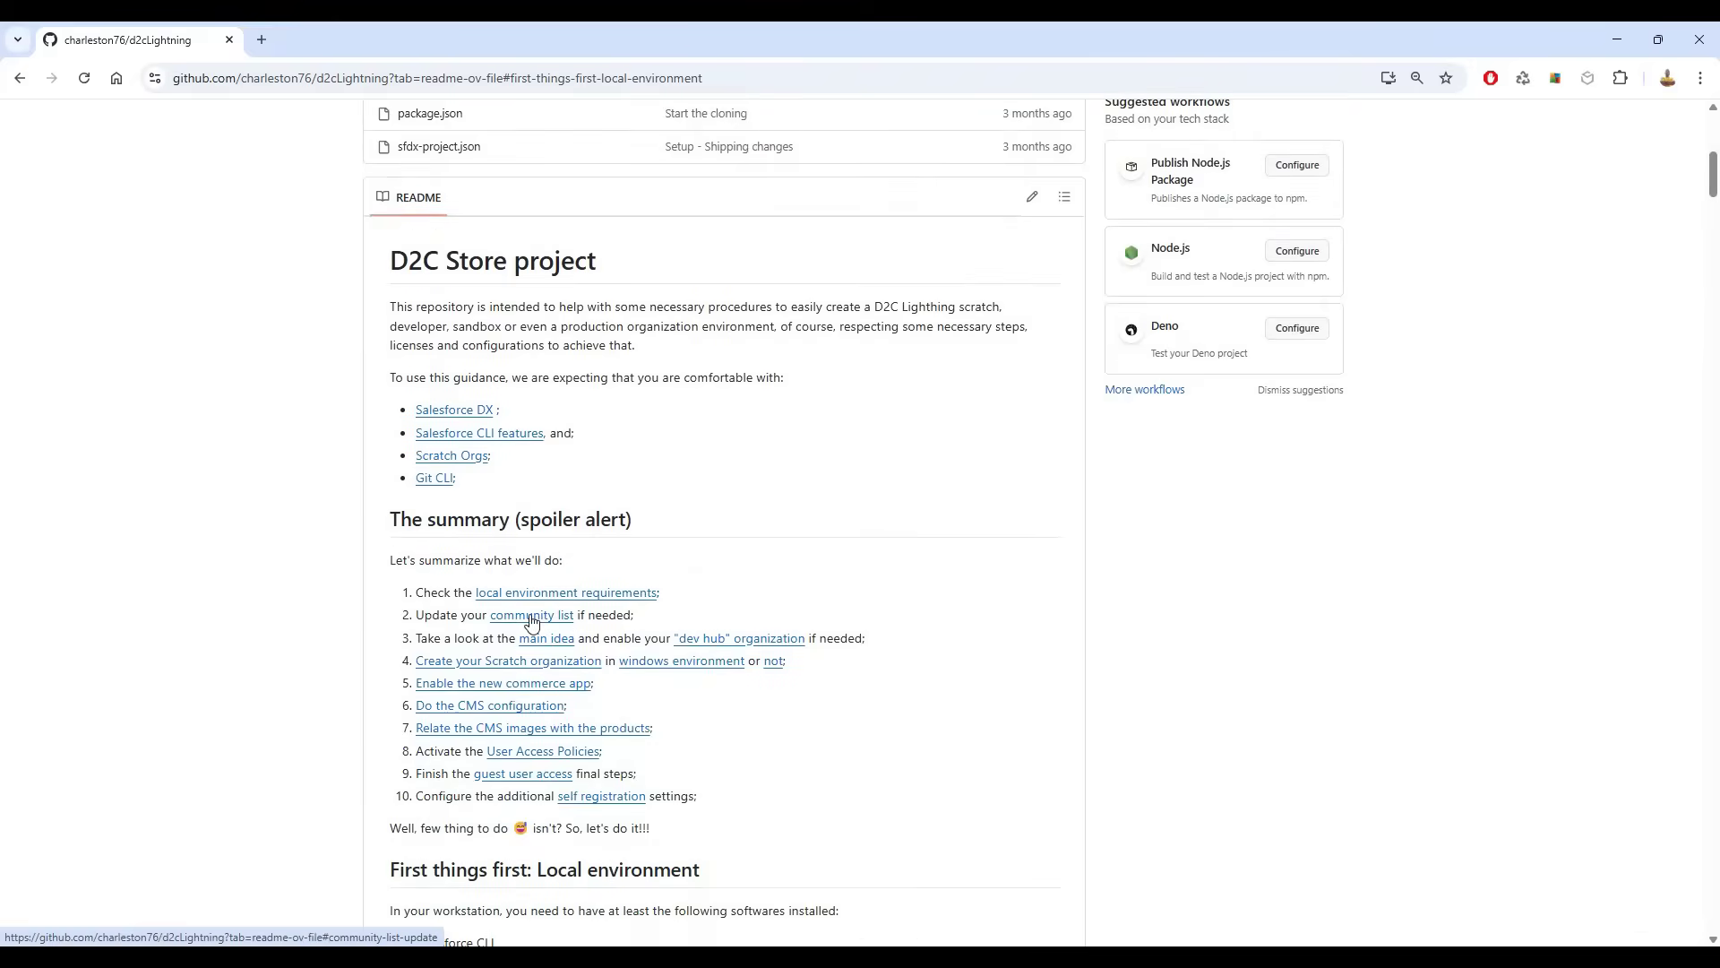
pyautogui.click(530, 618)
pyautogui.scroll(7, 530, 614)
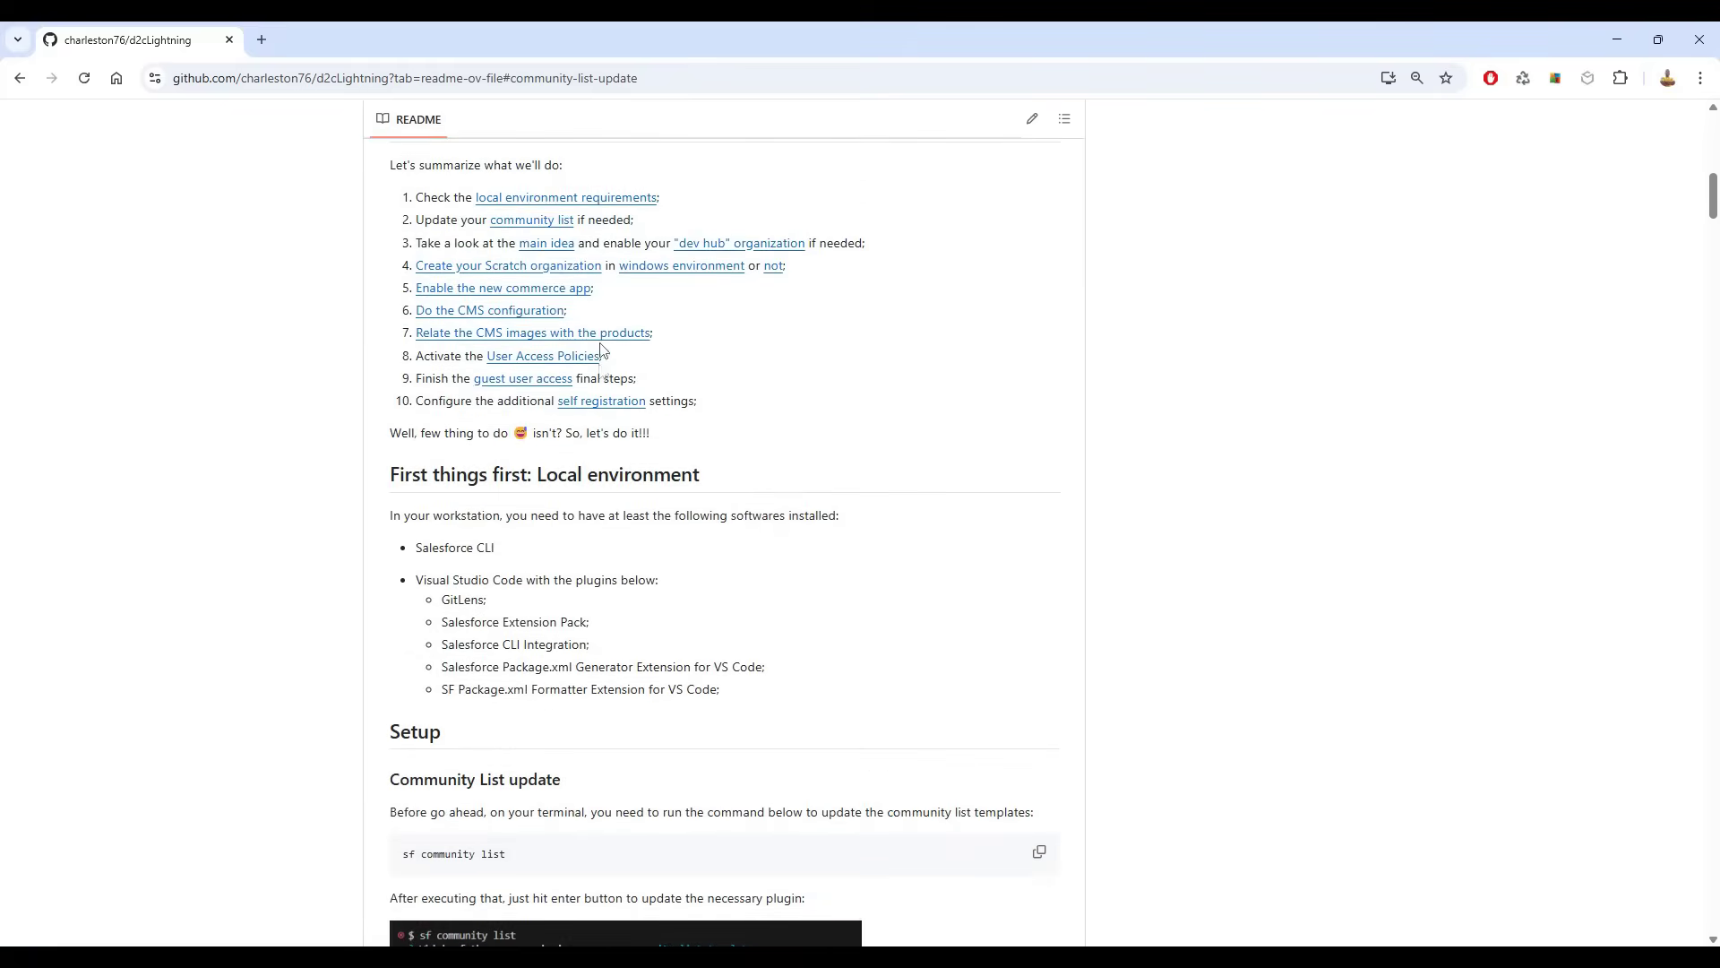
# - Jump to 'Create your Scratch organization' and select the example ./scripts/bash creation command
pyautogui.click(570, 243)
pyautogui.scroll(15, 573, 241)
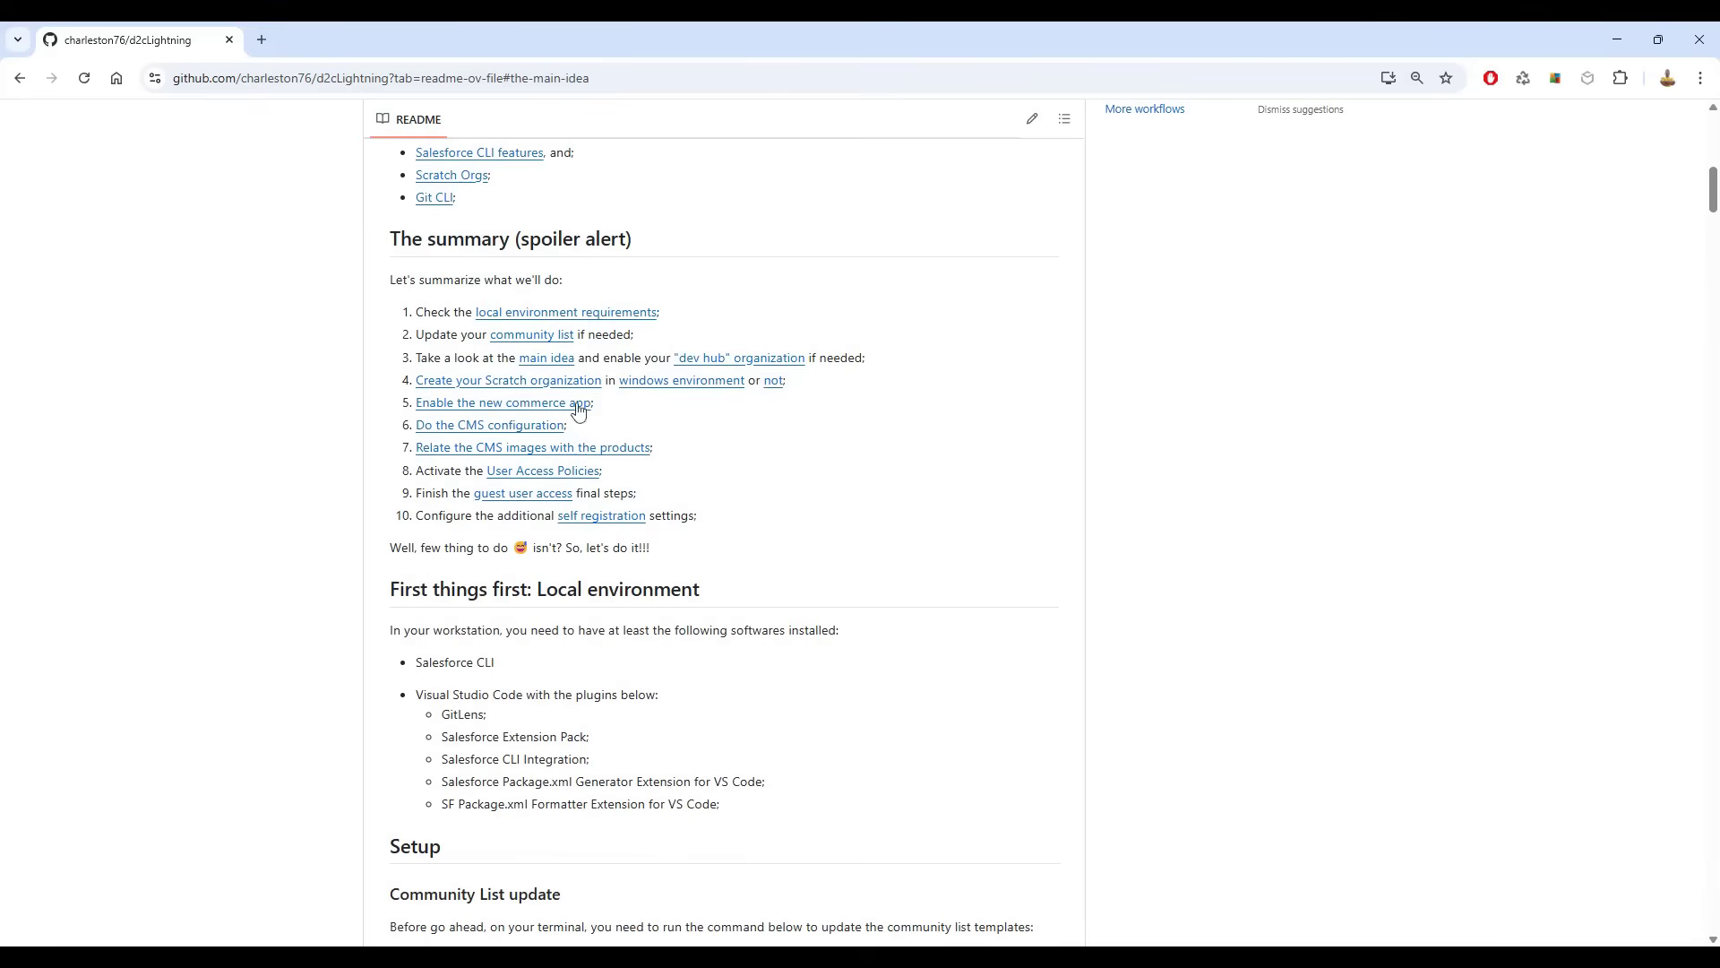
pyautogui.click(516, 384)
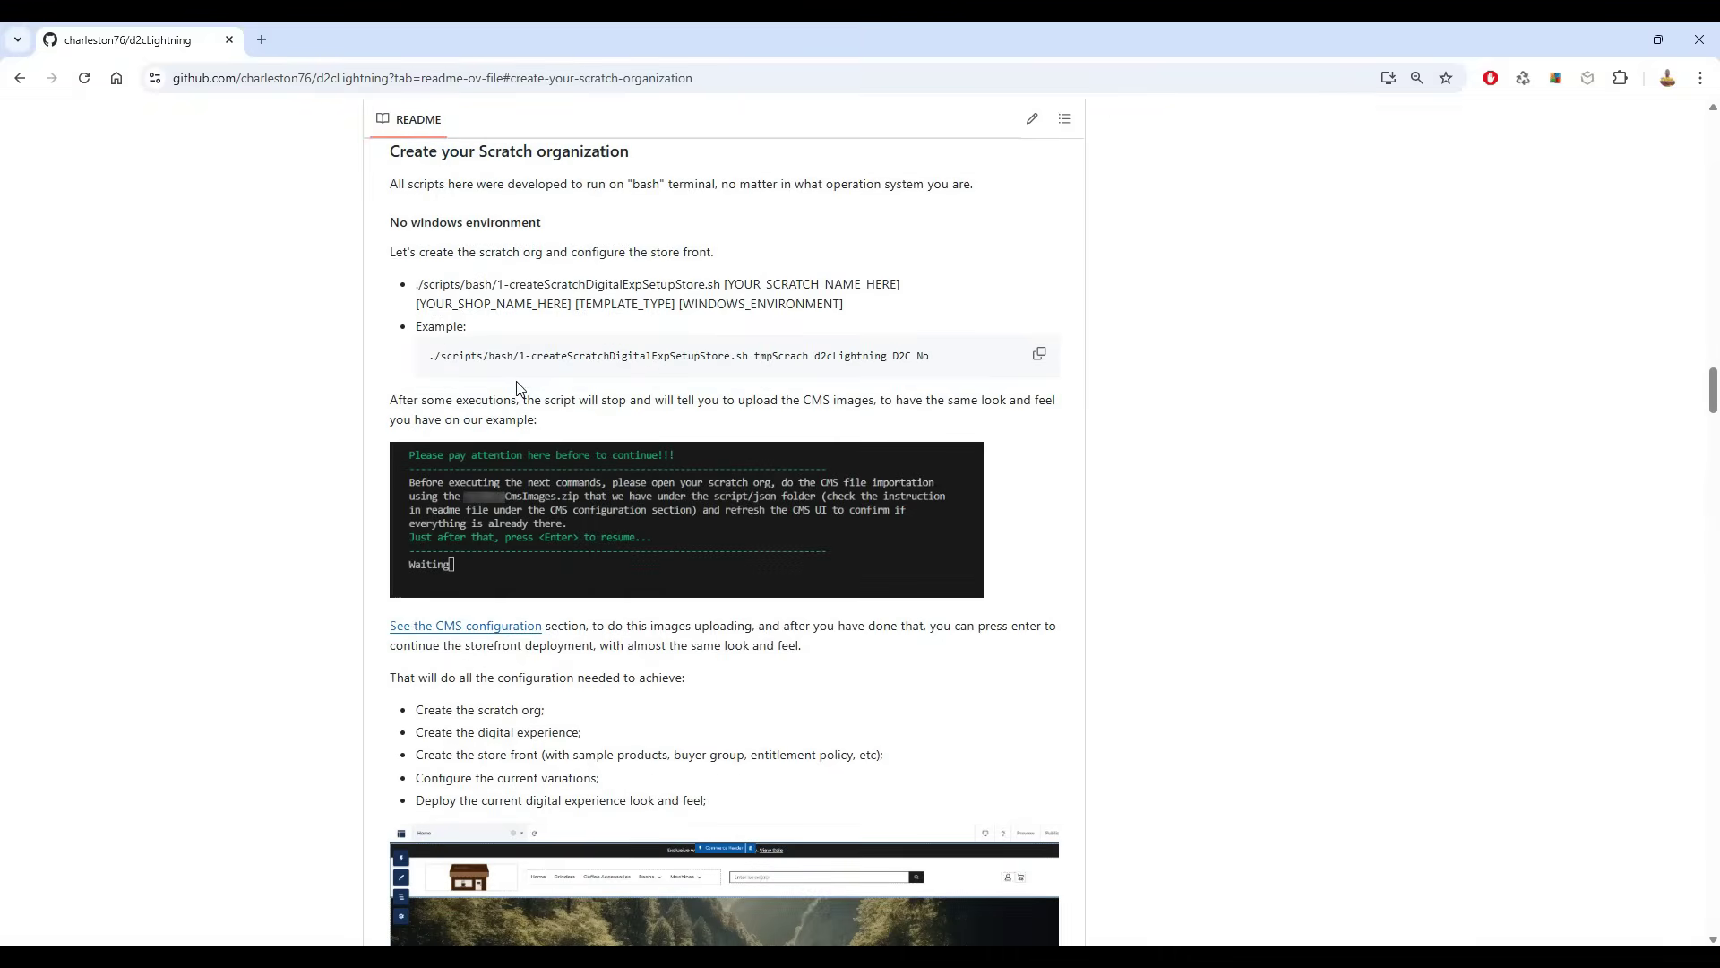
pyautogui.moveTo(429, 355); pyautogui.dragTo(964, 379)
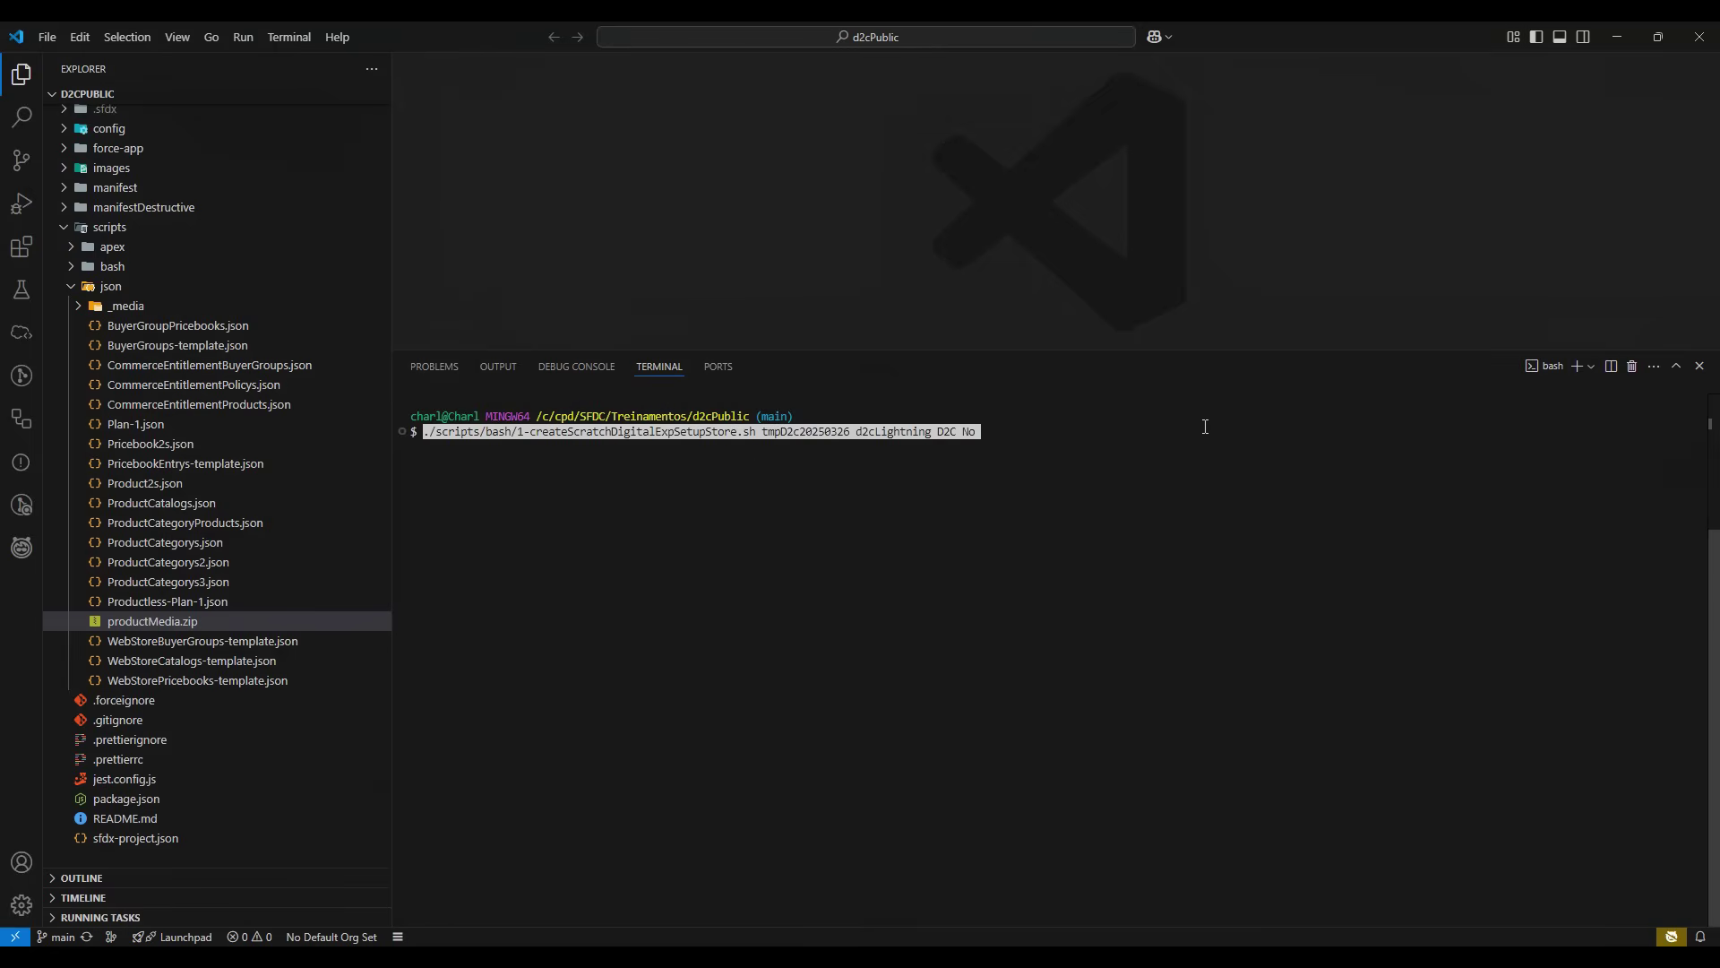
# - Run the pasted tmpD2c20250326 store setup script and open a second Git Bash terminal
pyautogui.press('Return')
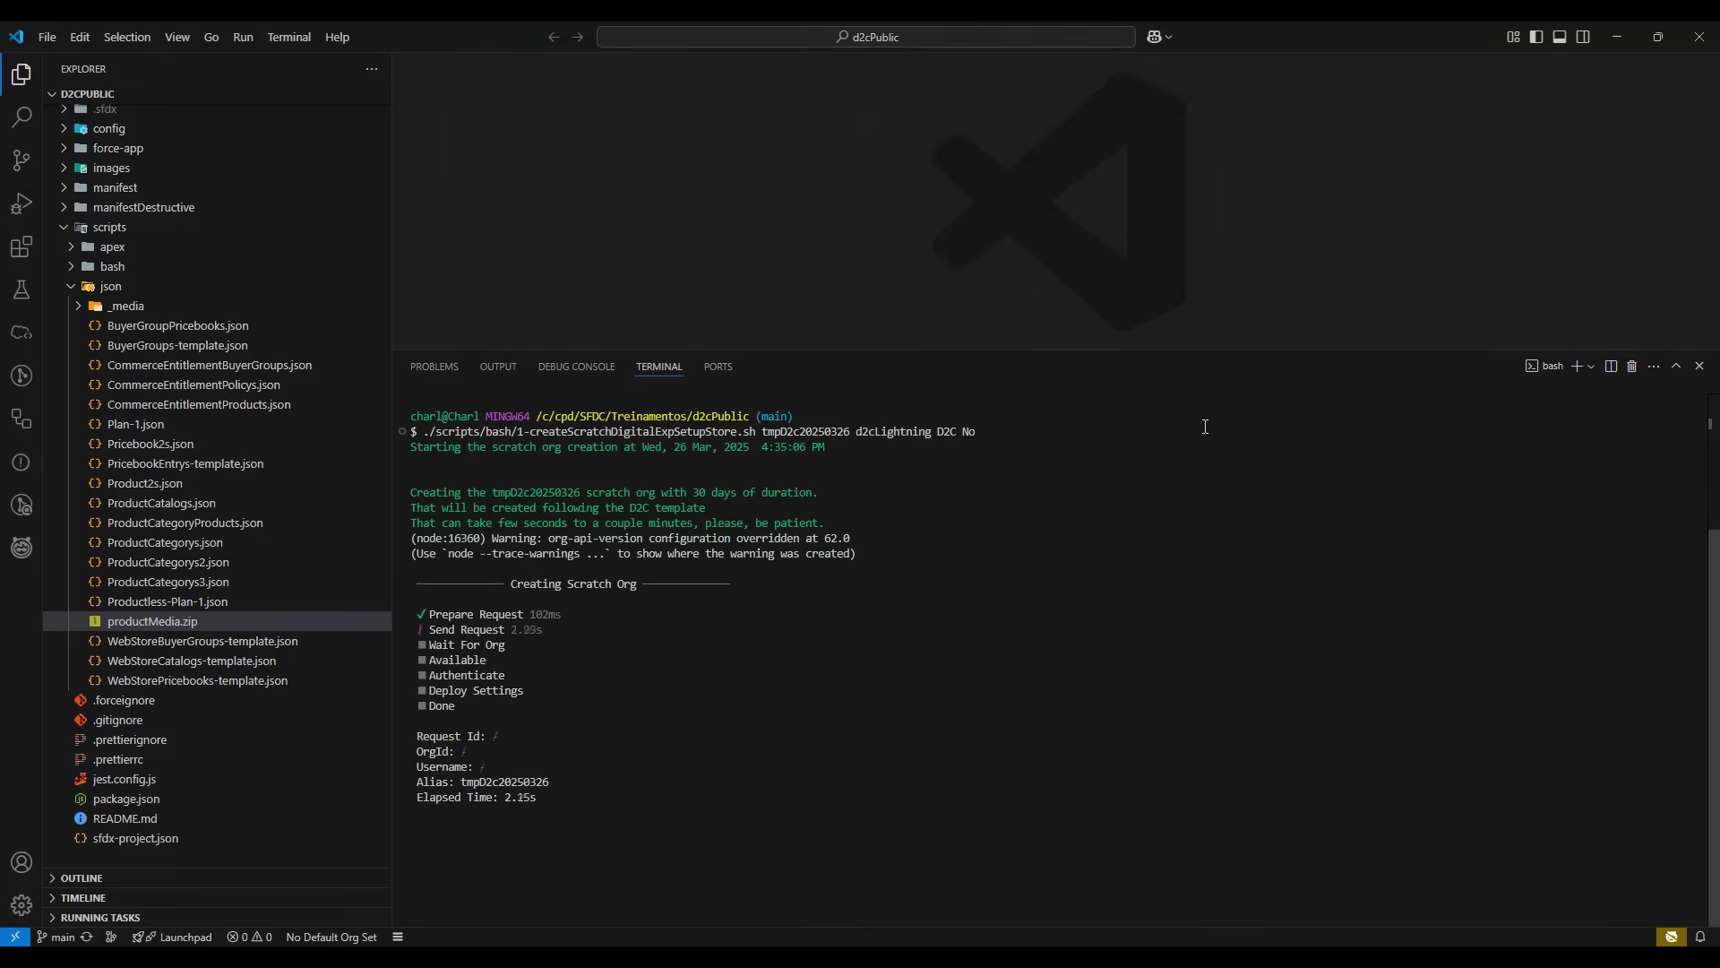
pyautogui.moveTo(1008, 348); pyautogui.dragTo(1002, 199)
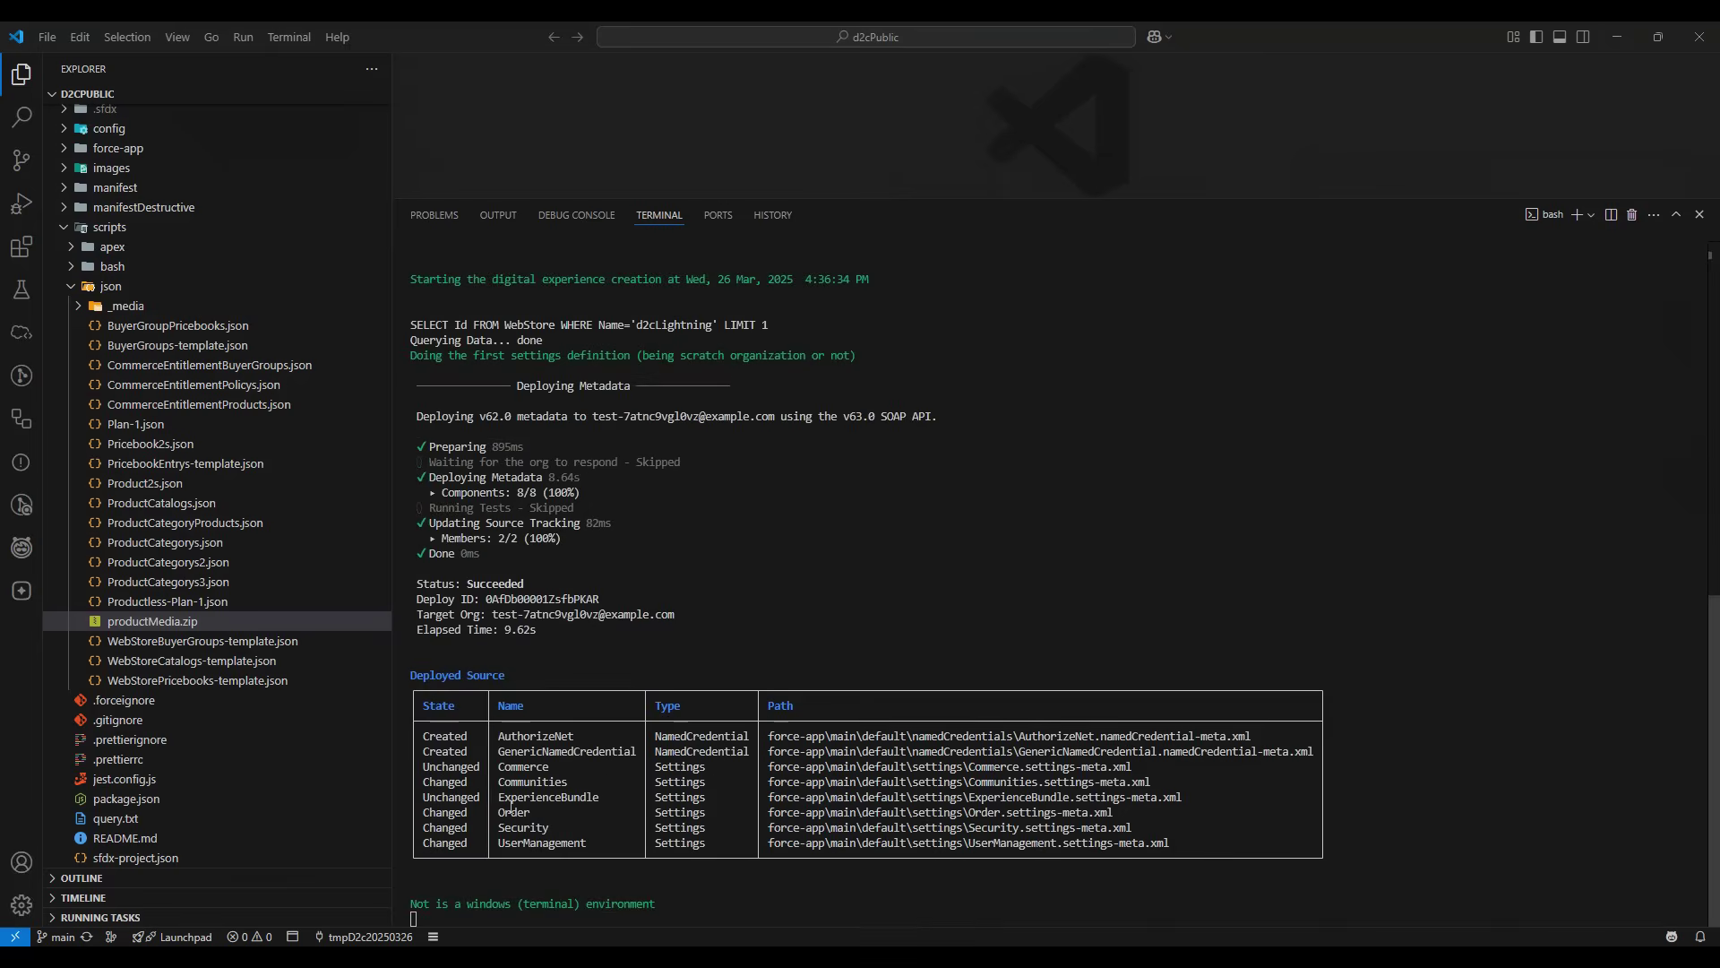
pyautogui.moveTo(421, 766); pyautogui.dragTo(497, 751)
pyautogui.doubleClick(529, 766)
pyautogui.click(1591, 215)
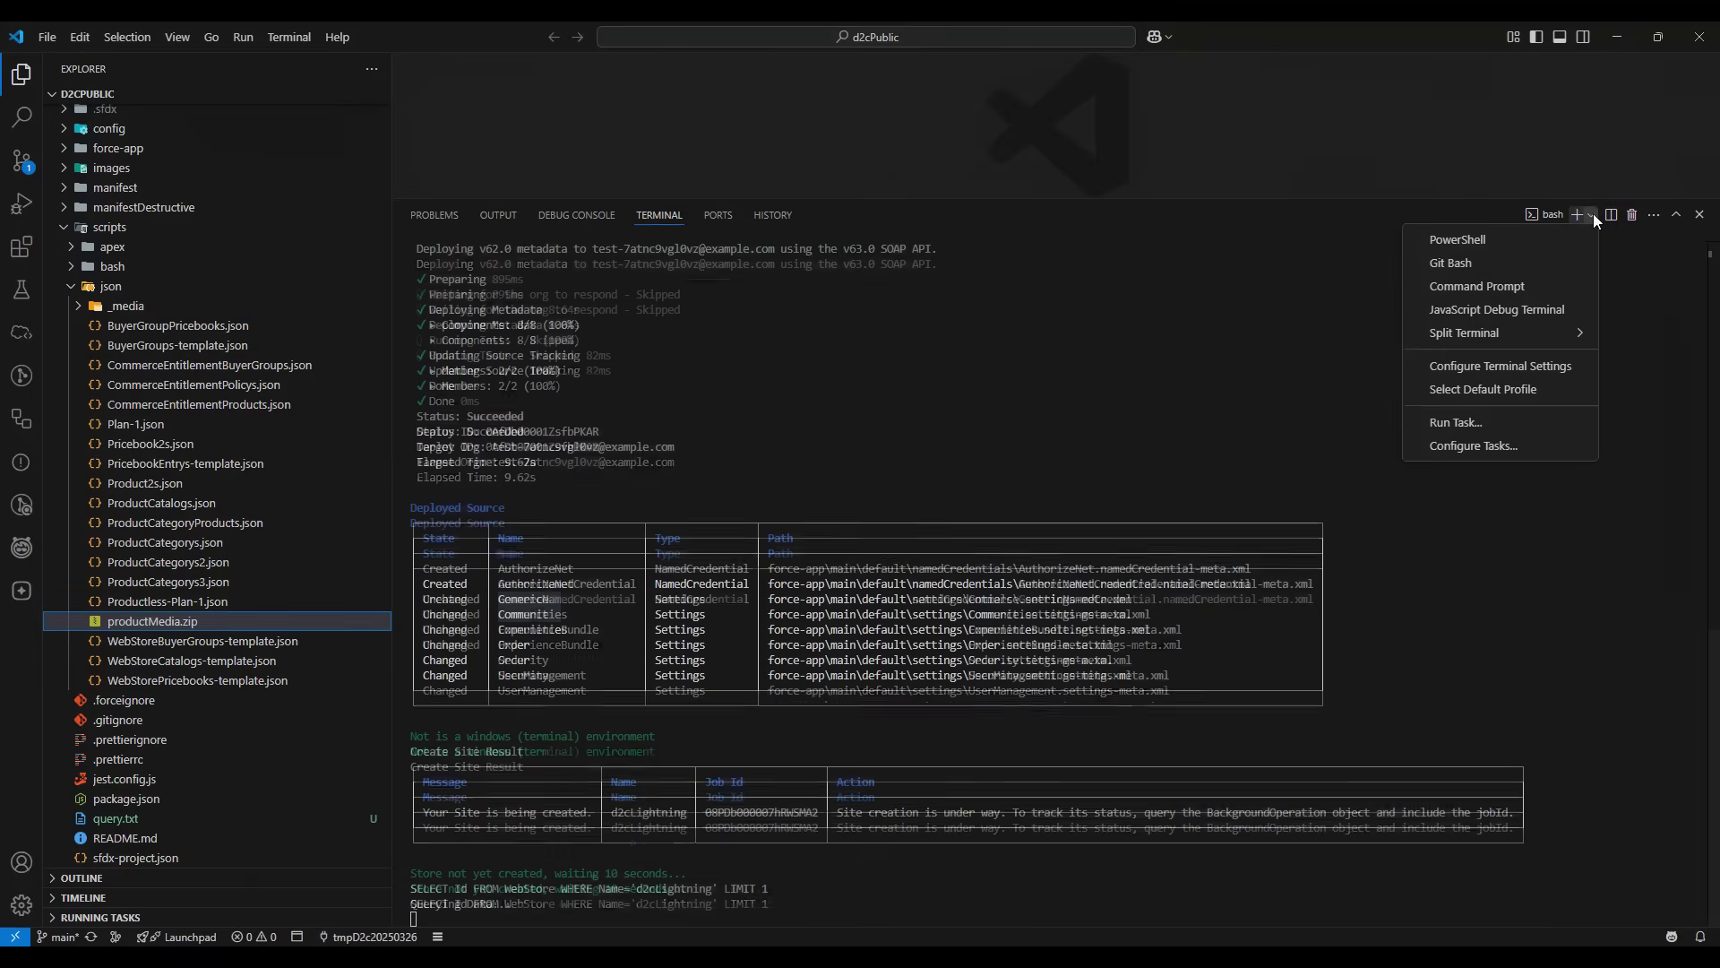
pyautogui.click(1516, 264)
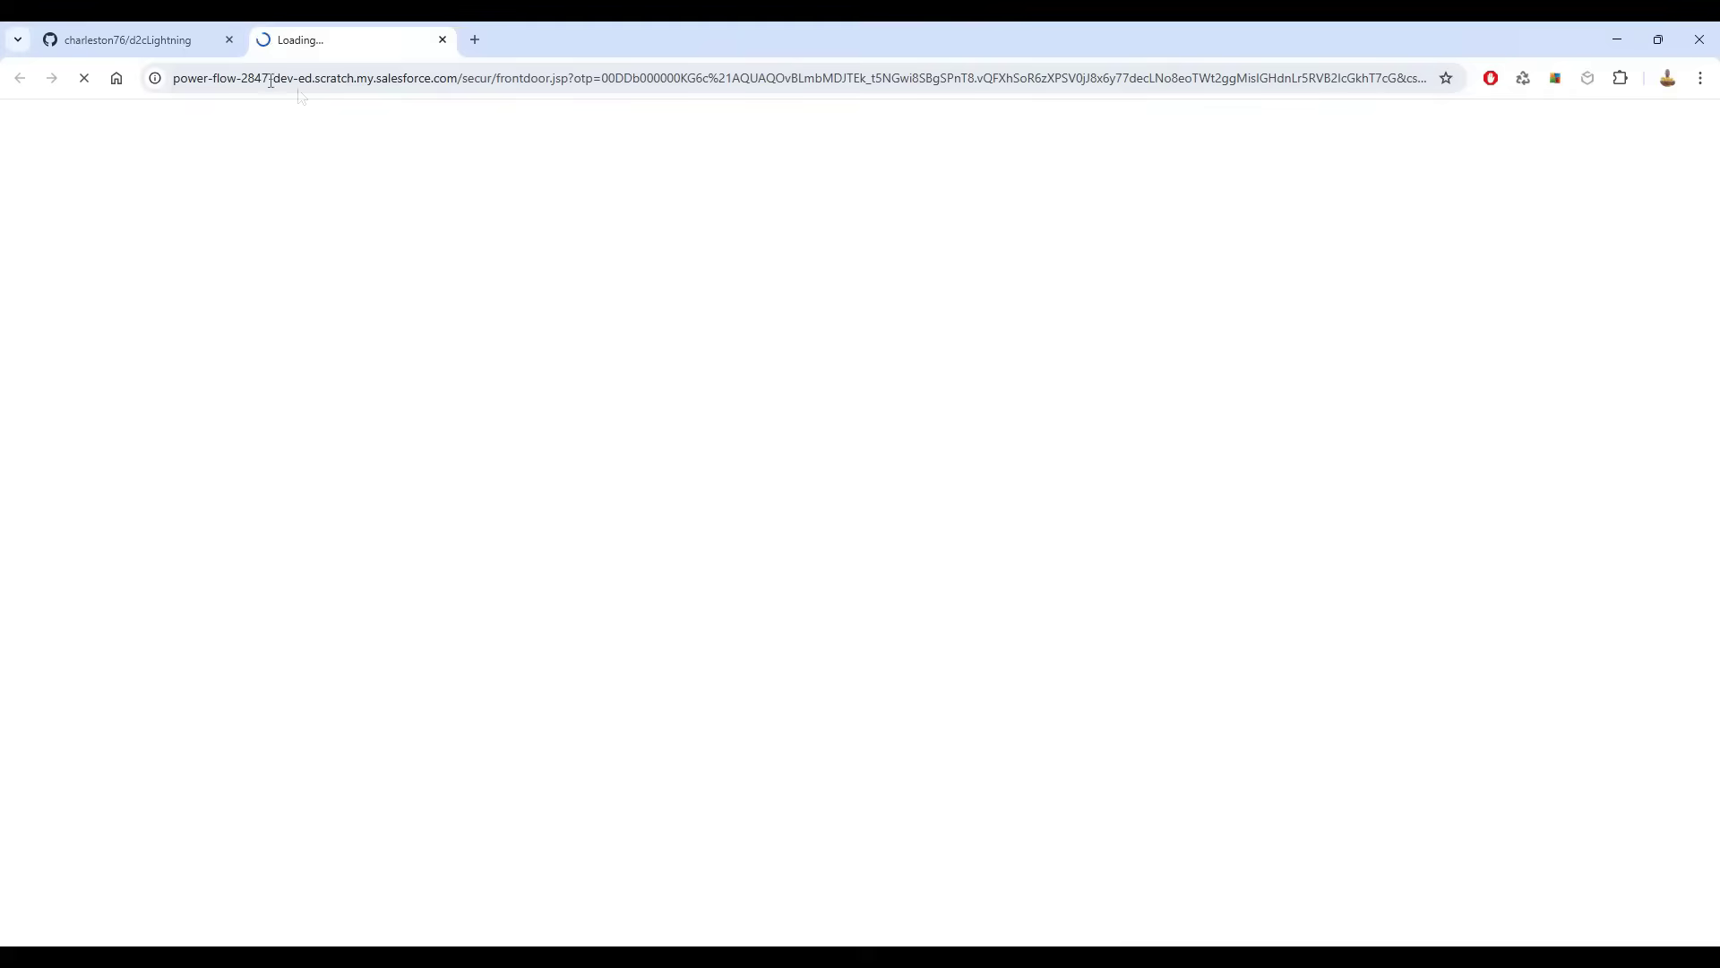
# - Find the Refreshed Commerce App instructions in the d2cLightning README
pyautogui.click(114, 40)
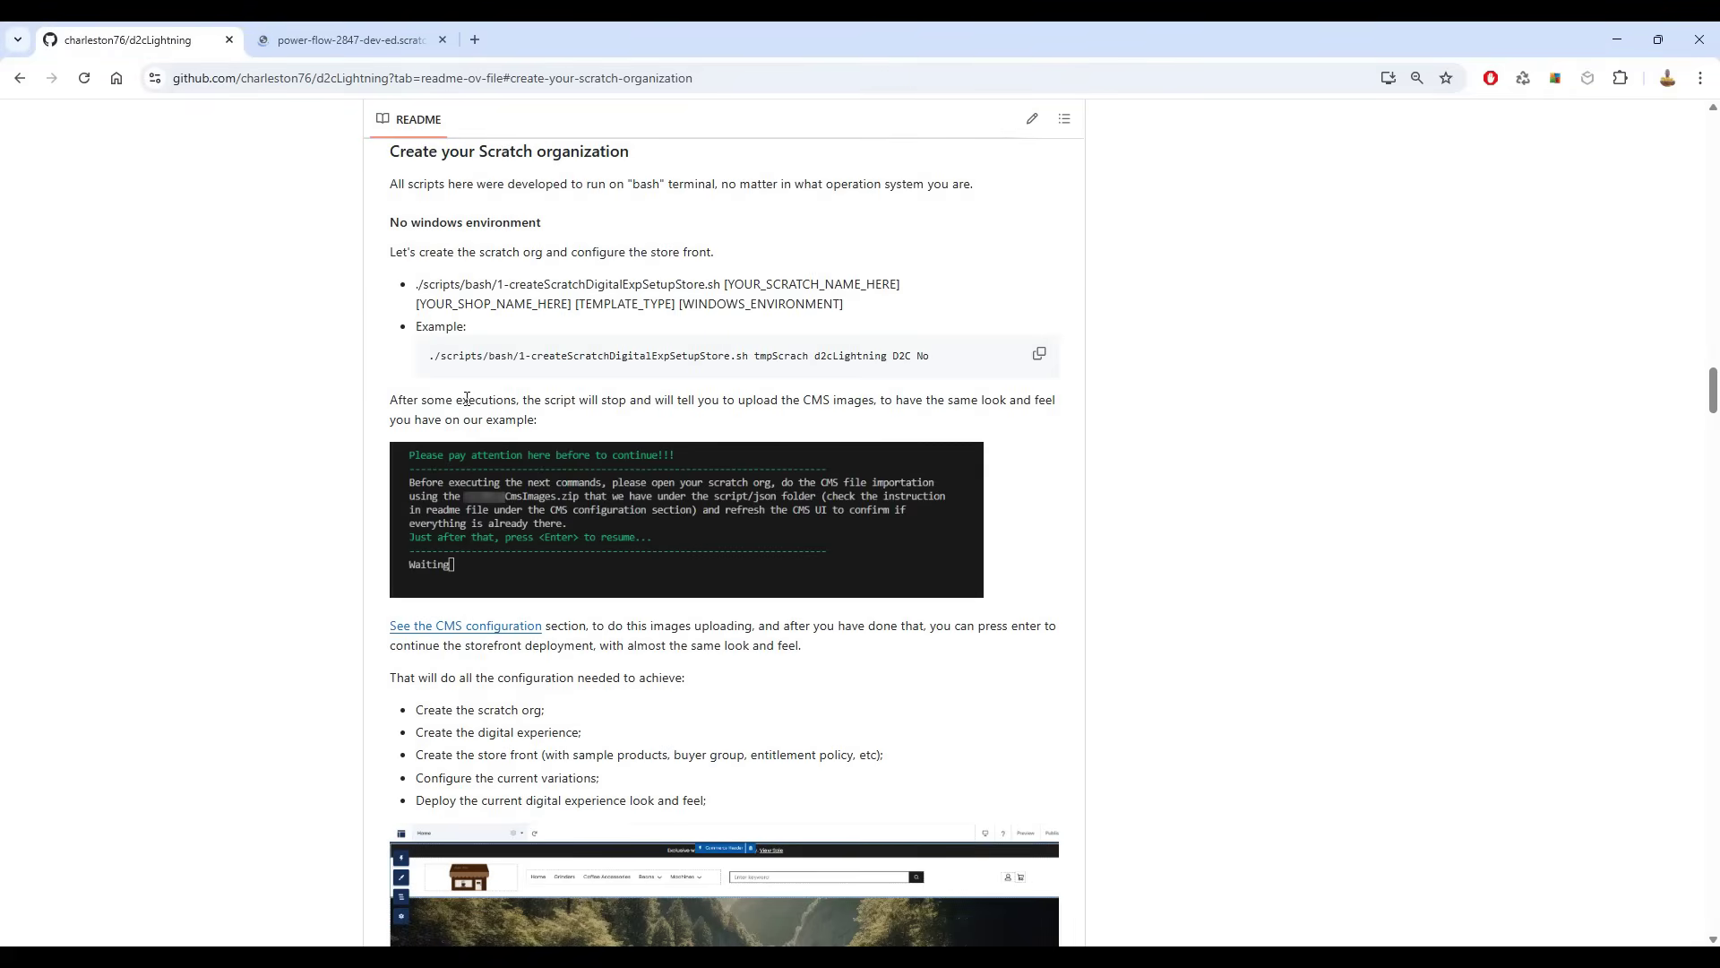
pyautogui.scroll(20, 467, 398)
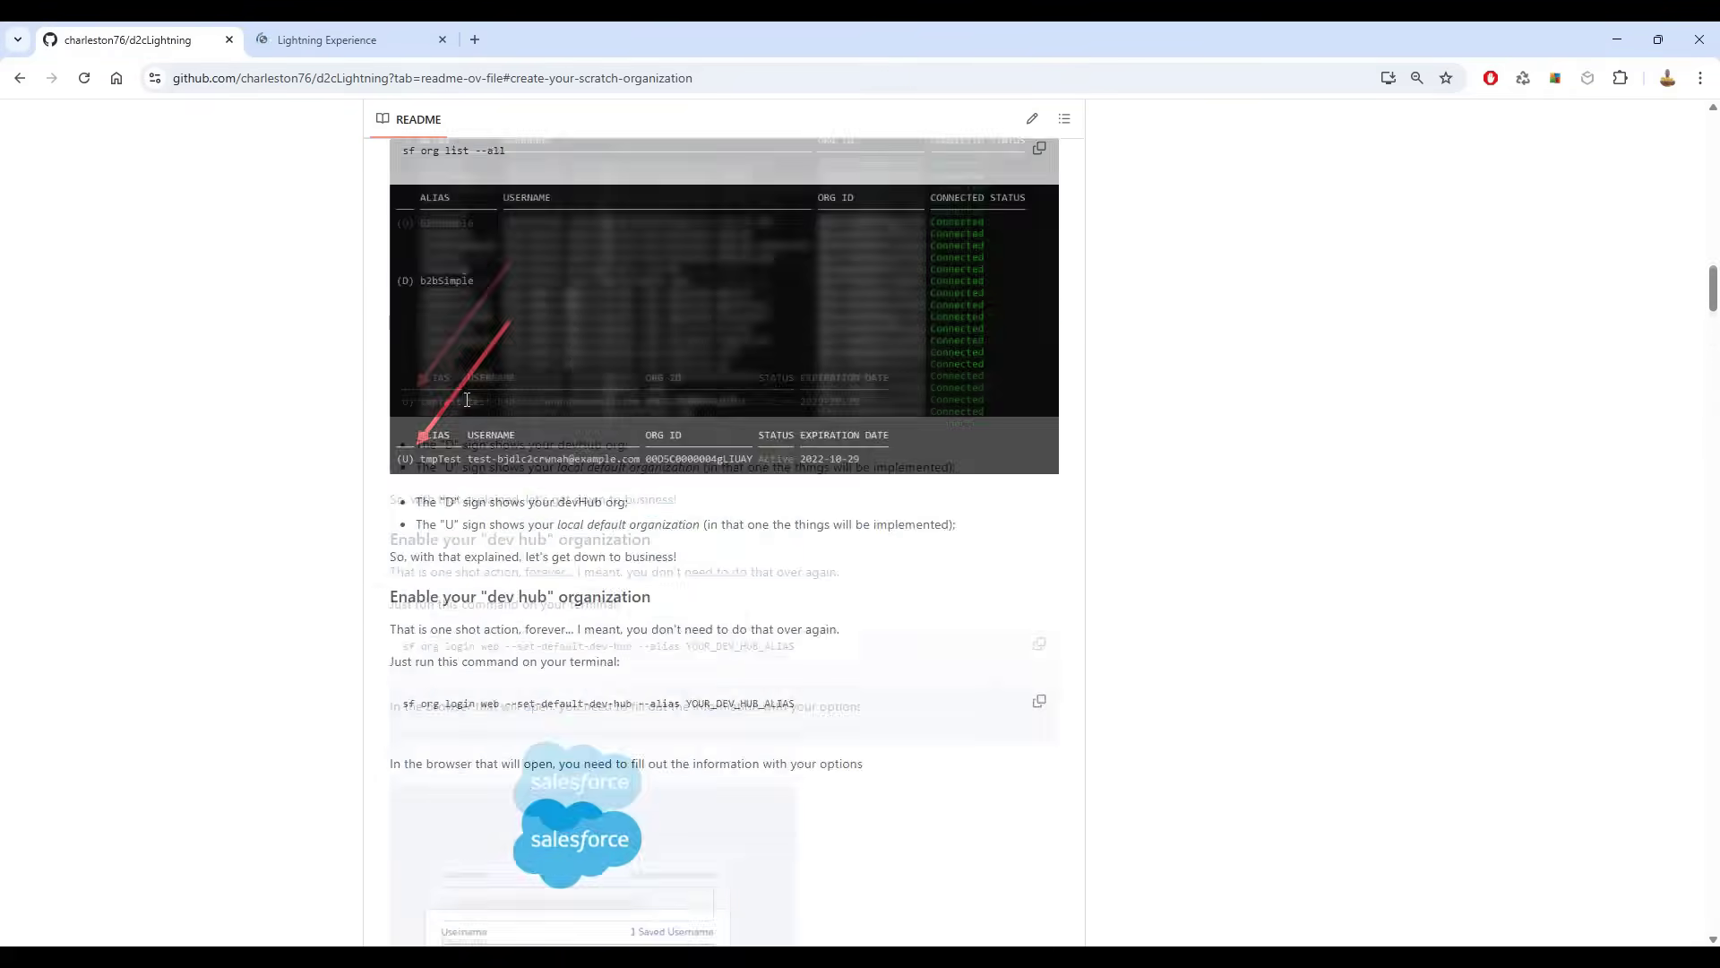
pyautogui.scroll(20, 467, 399)
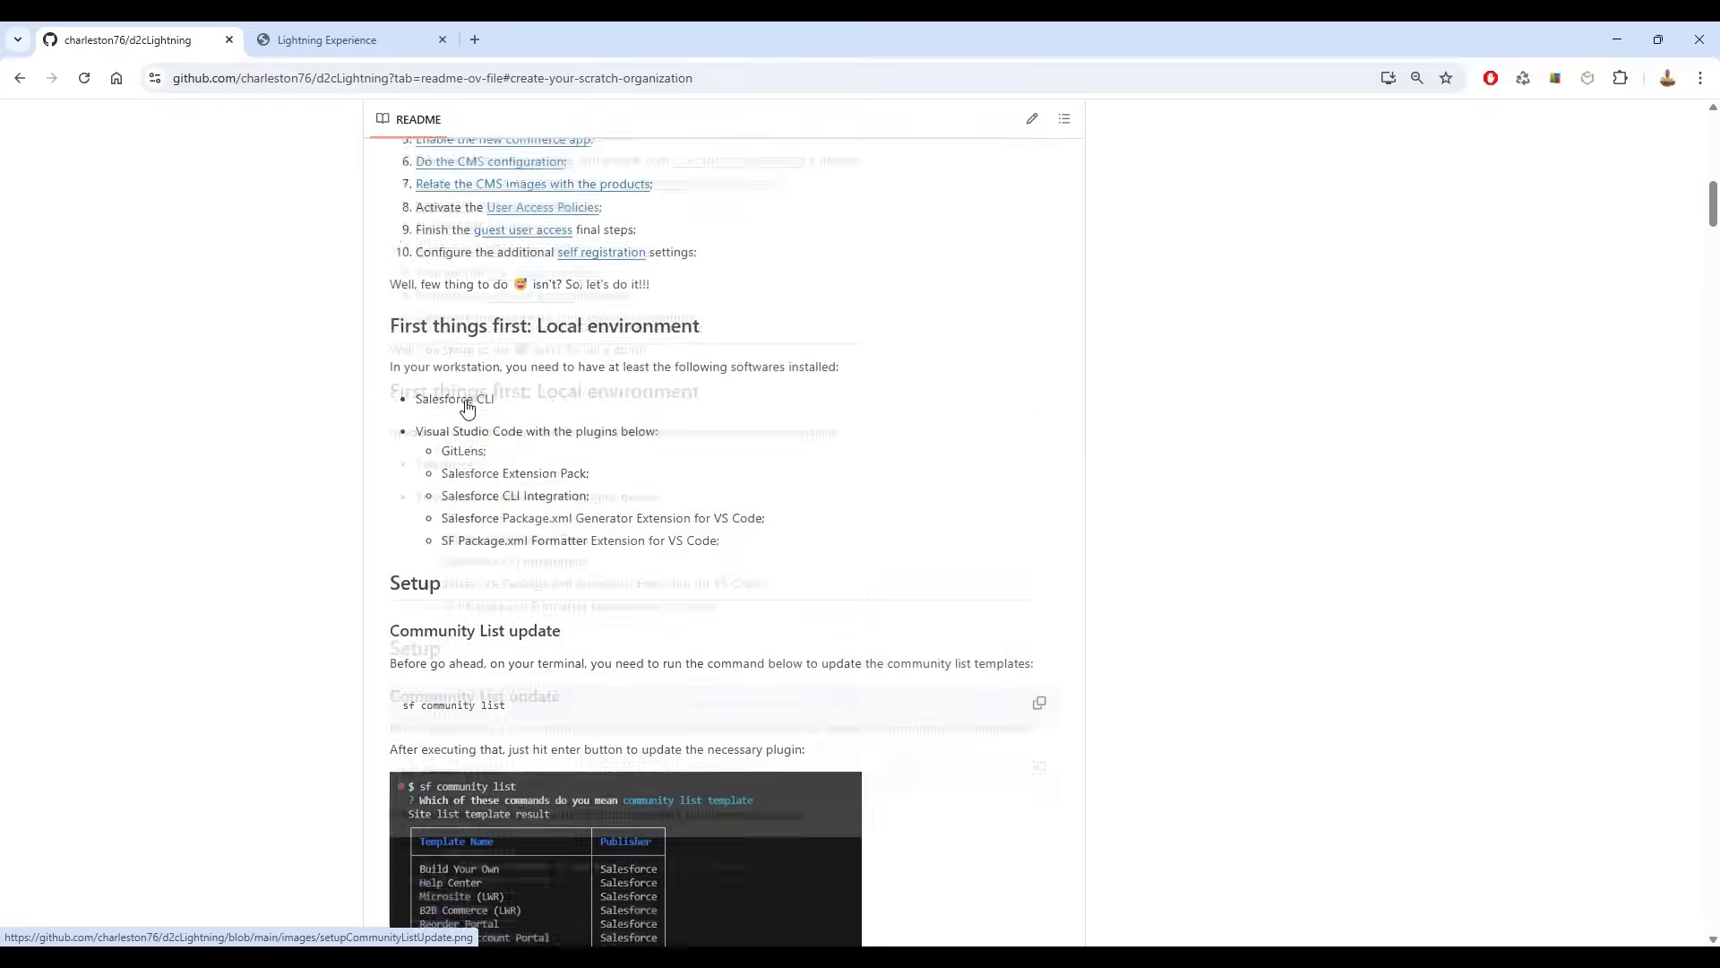
pyautogui.scroll(2, 467, 408)
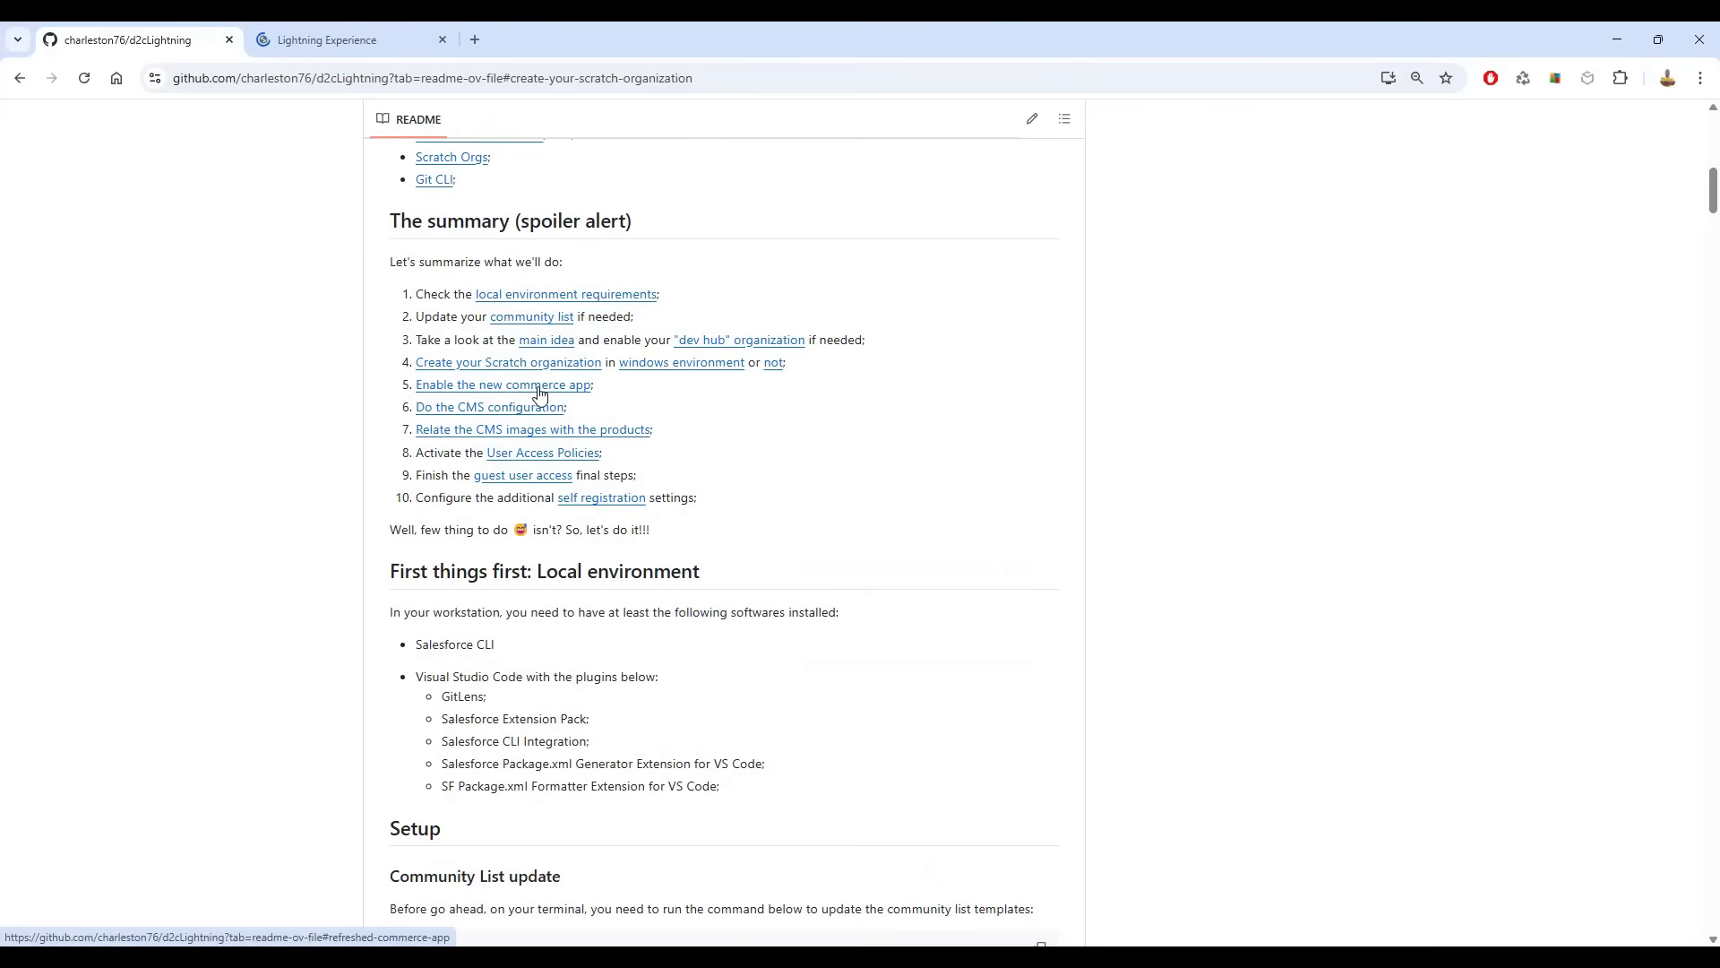
pyautogui.click(538, 385)
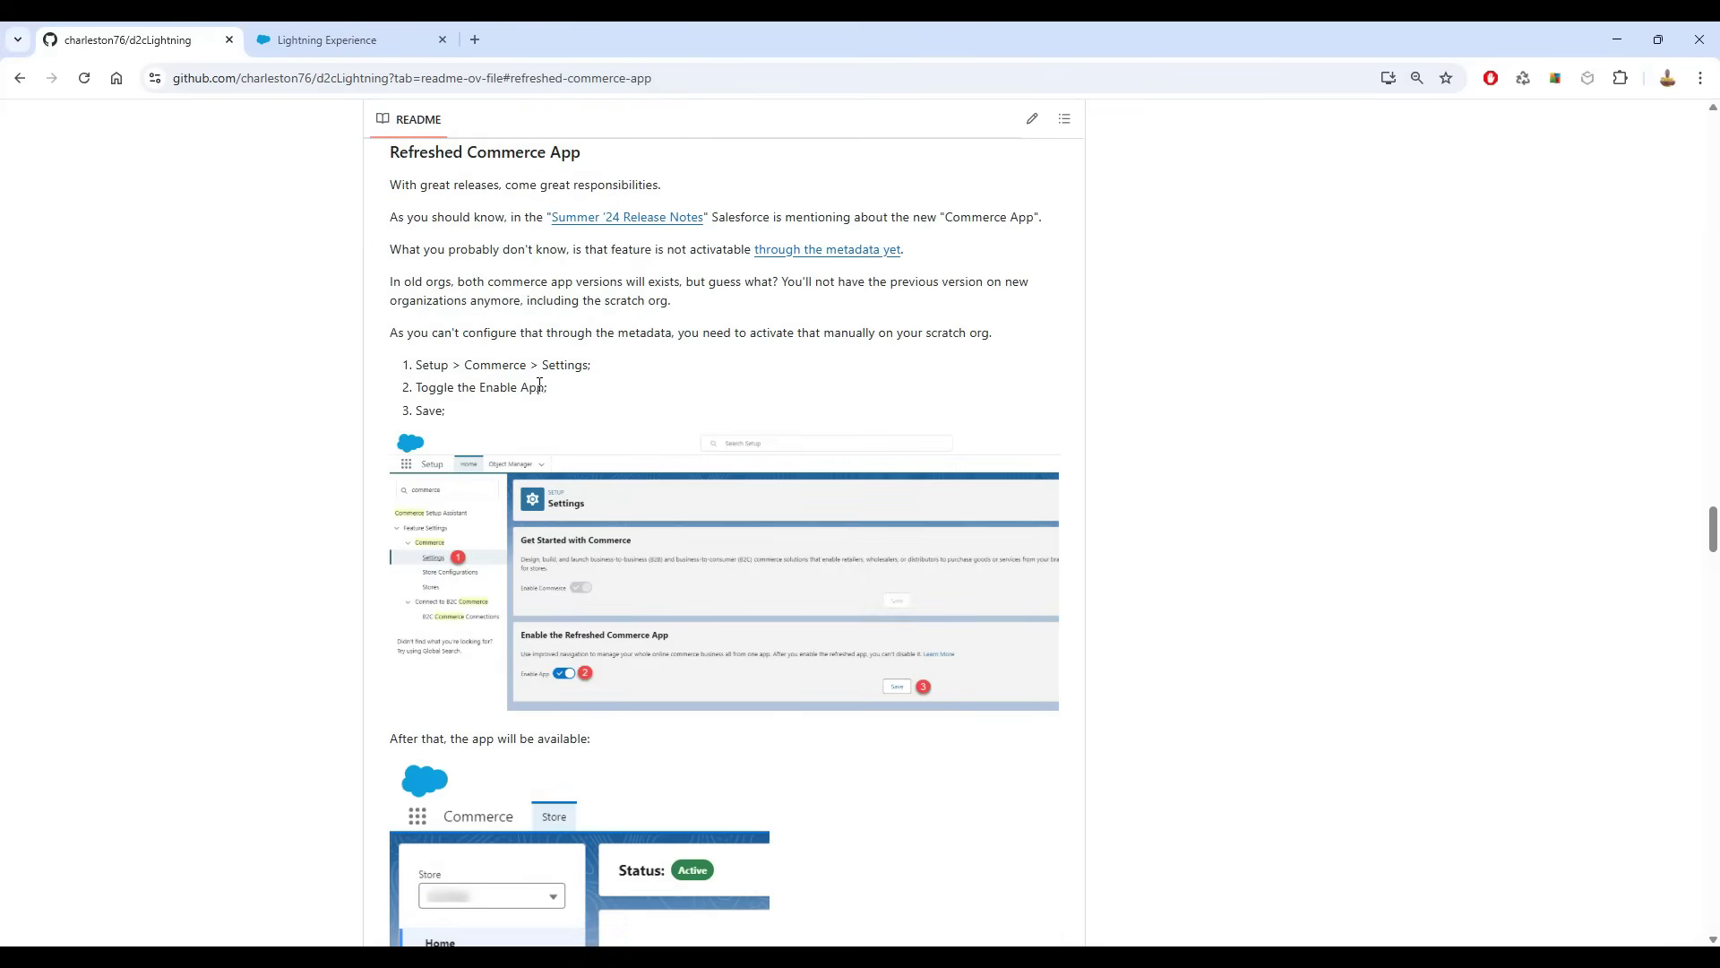
# - Search 'commerce' in Salesforce Setup and open Commerce Settings
pyautogui.click(327, 40)
pyautogui.click(123, 212)
pyautogui.write('commerce')
pyautogui.click(91, 355)
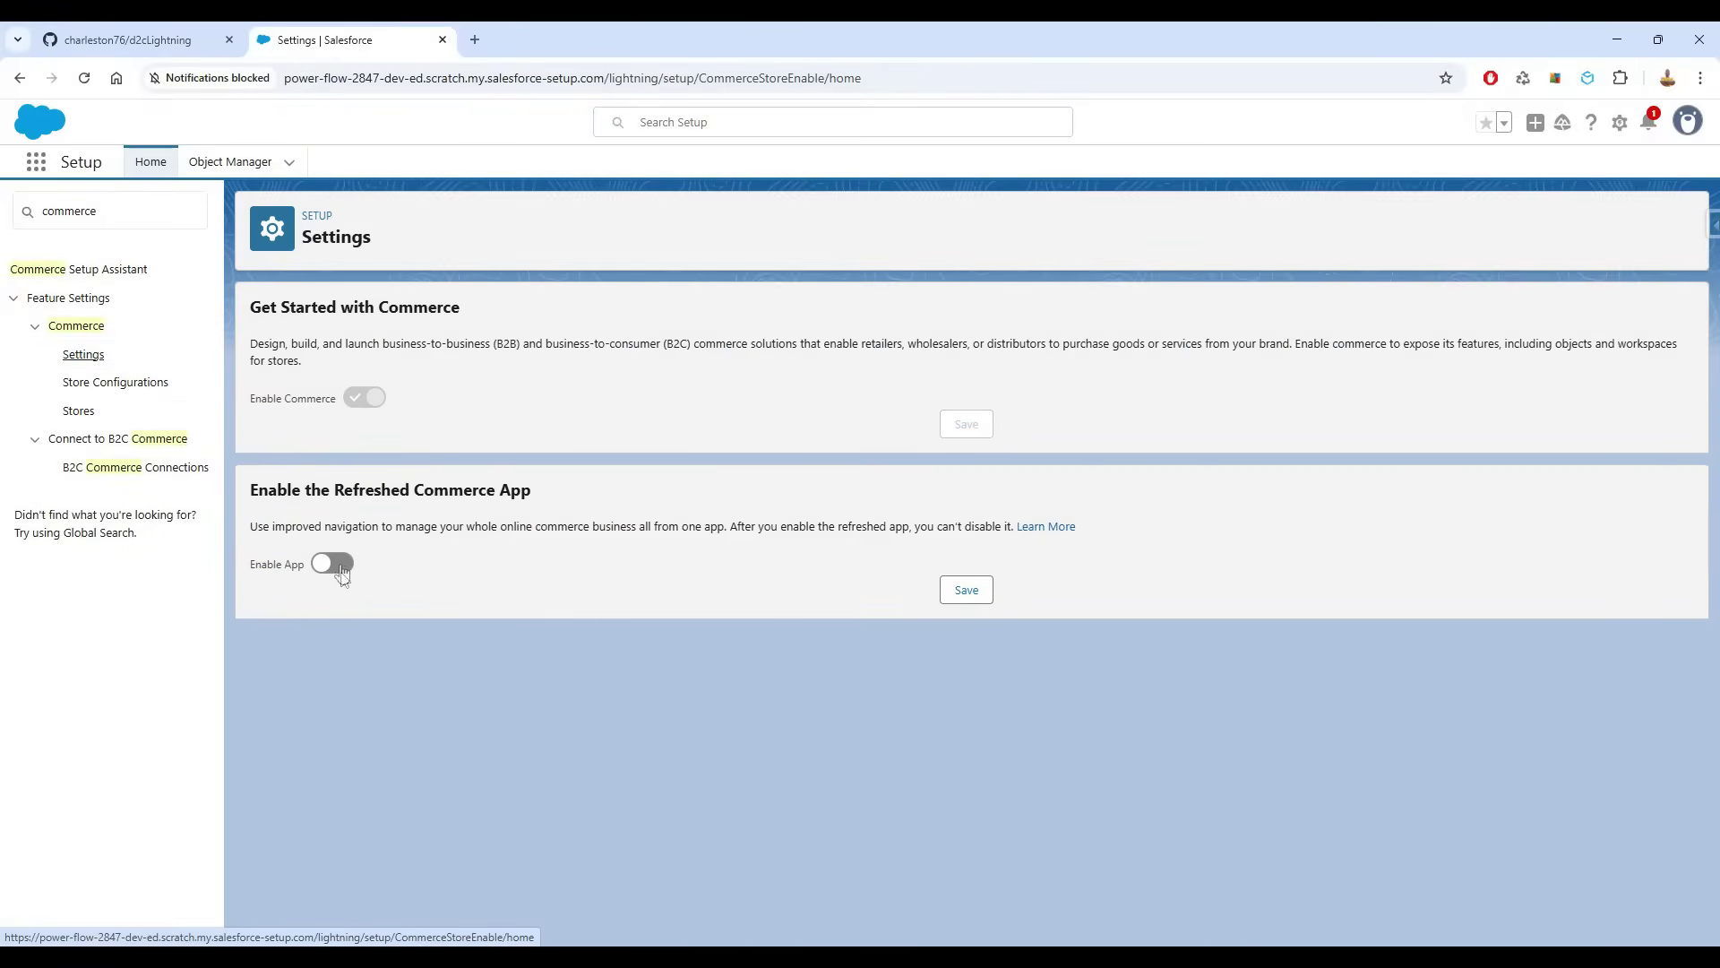
# - Enable and save the Refreshed Commerce App, then launch the Commerce app
pyautogui.click(343, 567)
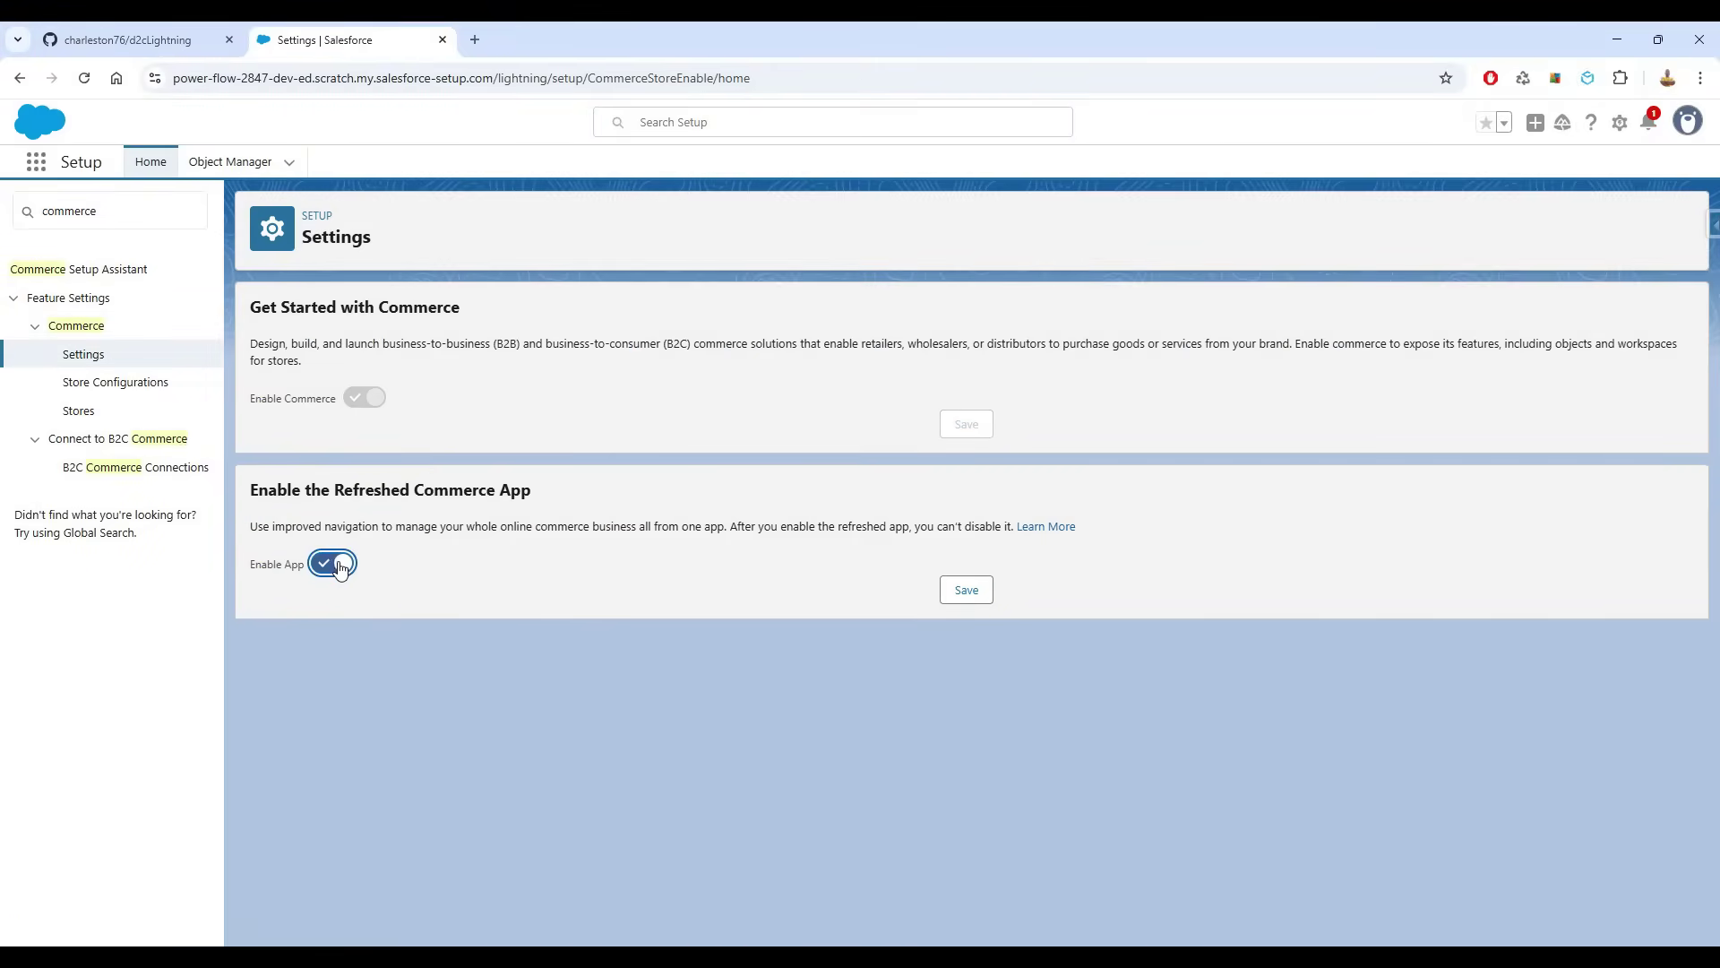
pyautogui.click(966, 596)
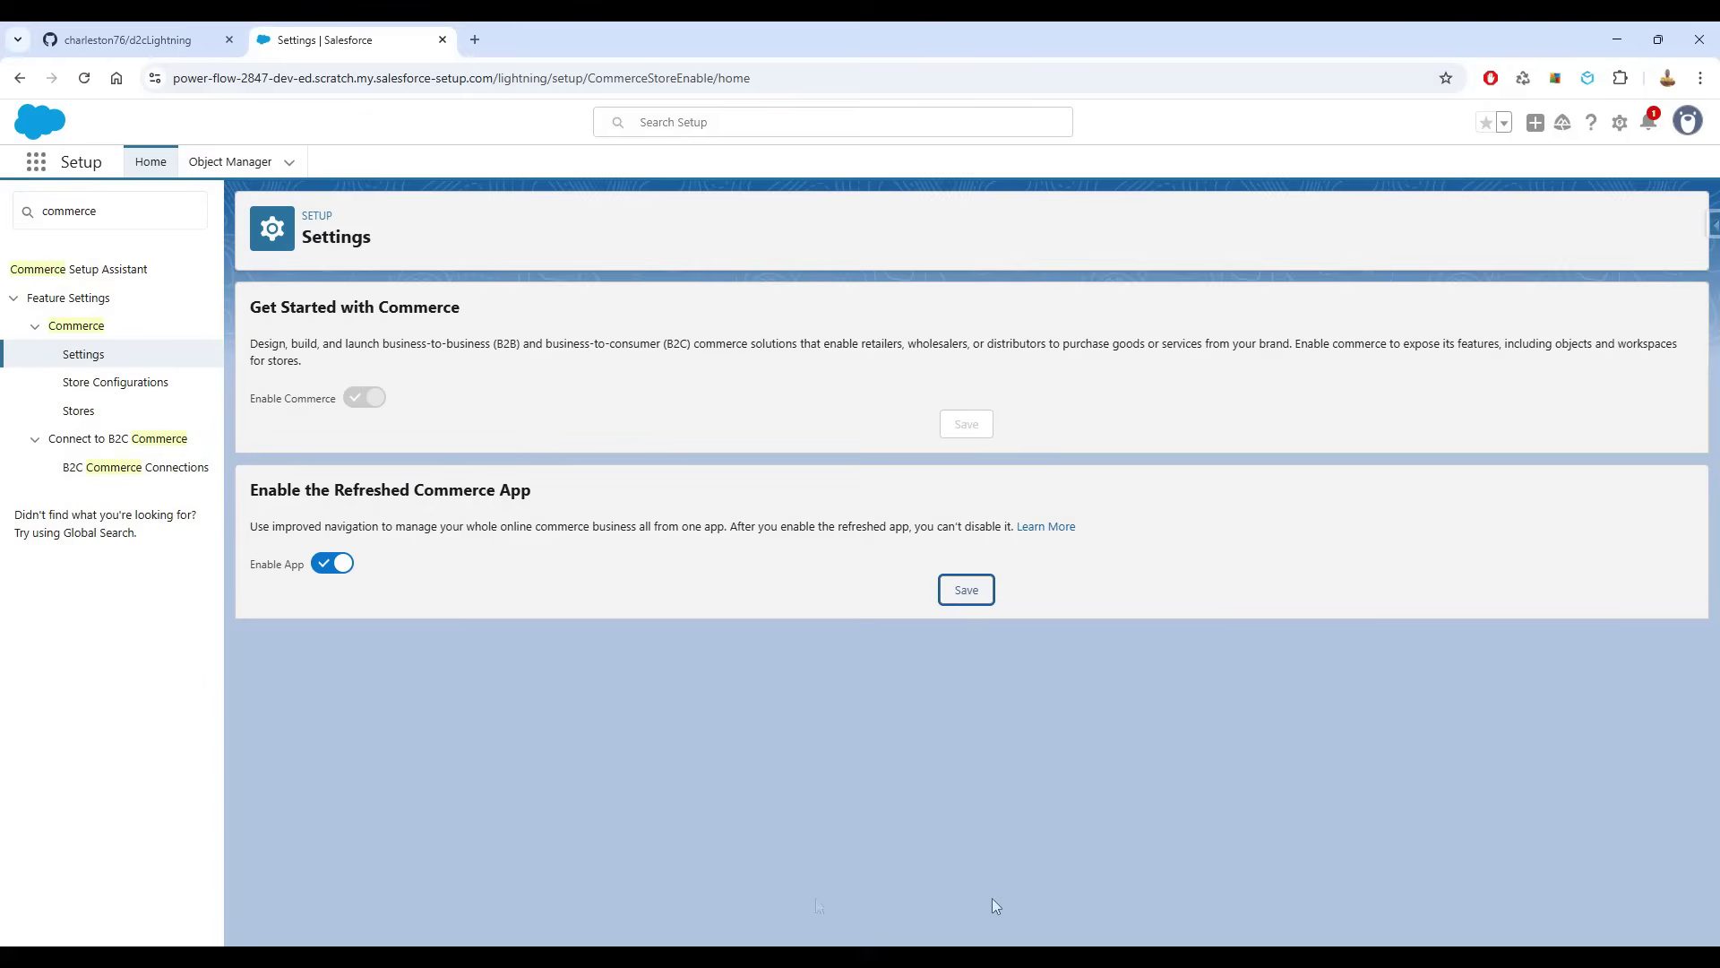
pyautogui.click(36, 164)
pyautogui.write('commer')
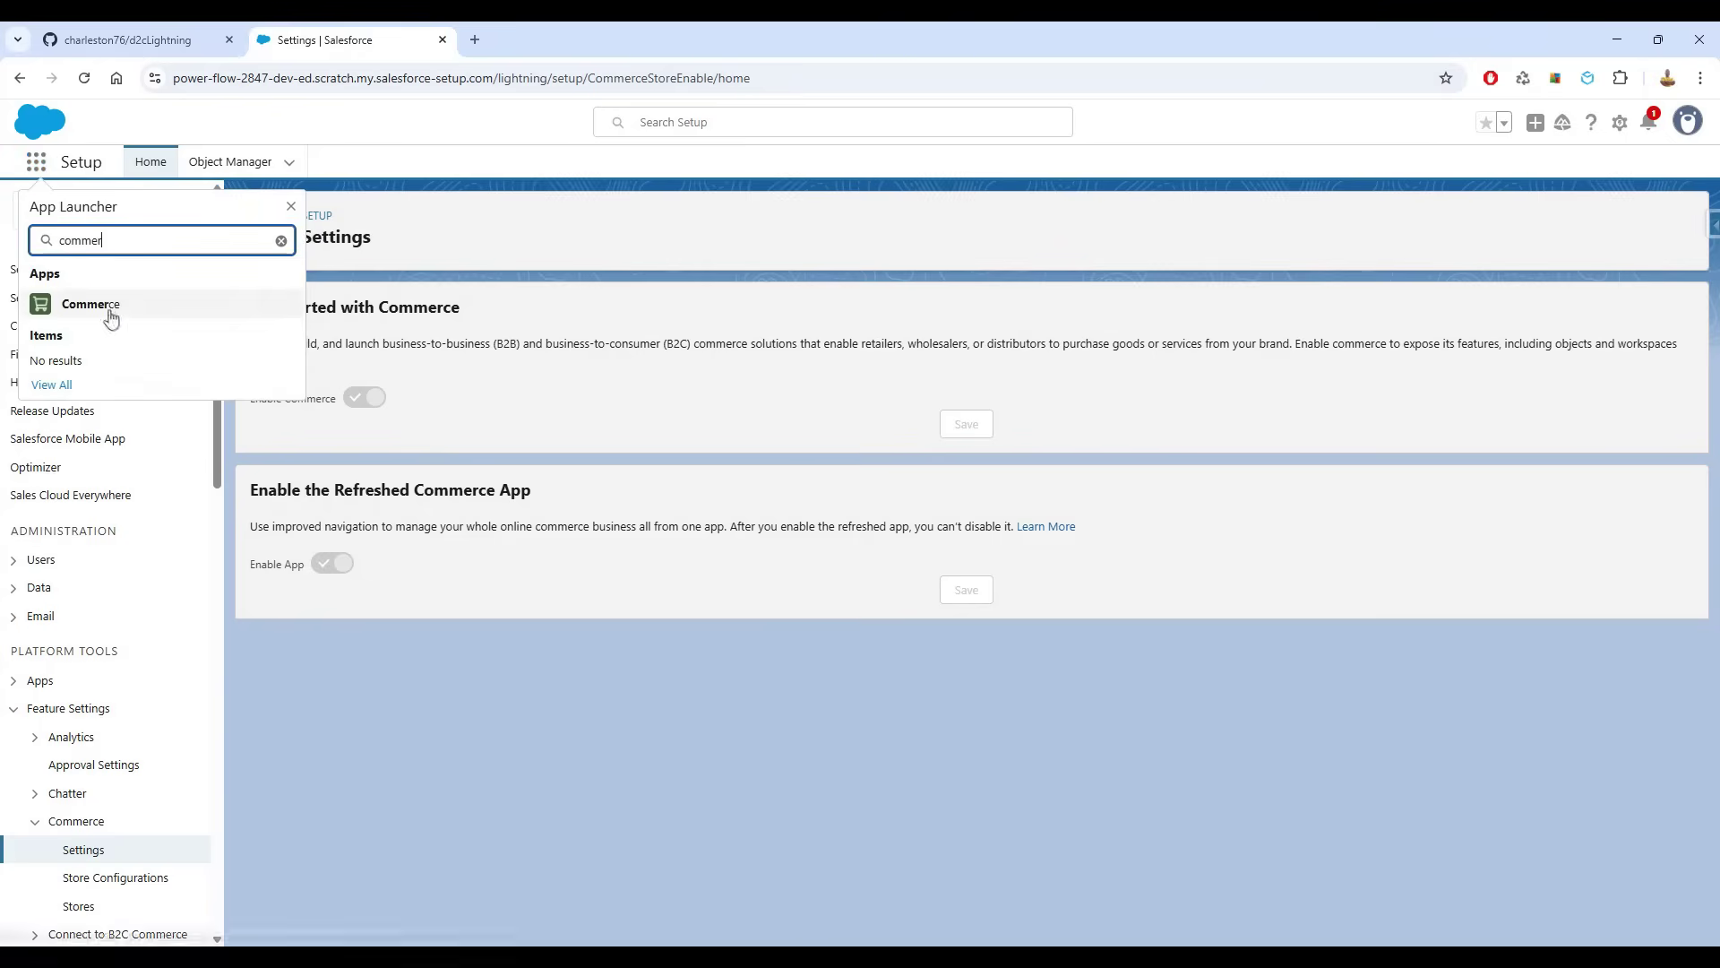
pyautogui.keyDown('ctrl'); pyautogui.click(99, 305); pyautogui.keyUp('ctrl')
# - Check the setup script's progress and dismiss the Disconnected or Canceled error on the store page
pyautogui.click(548, 40)
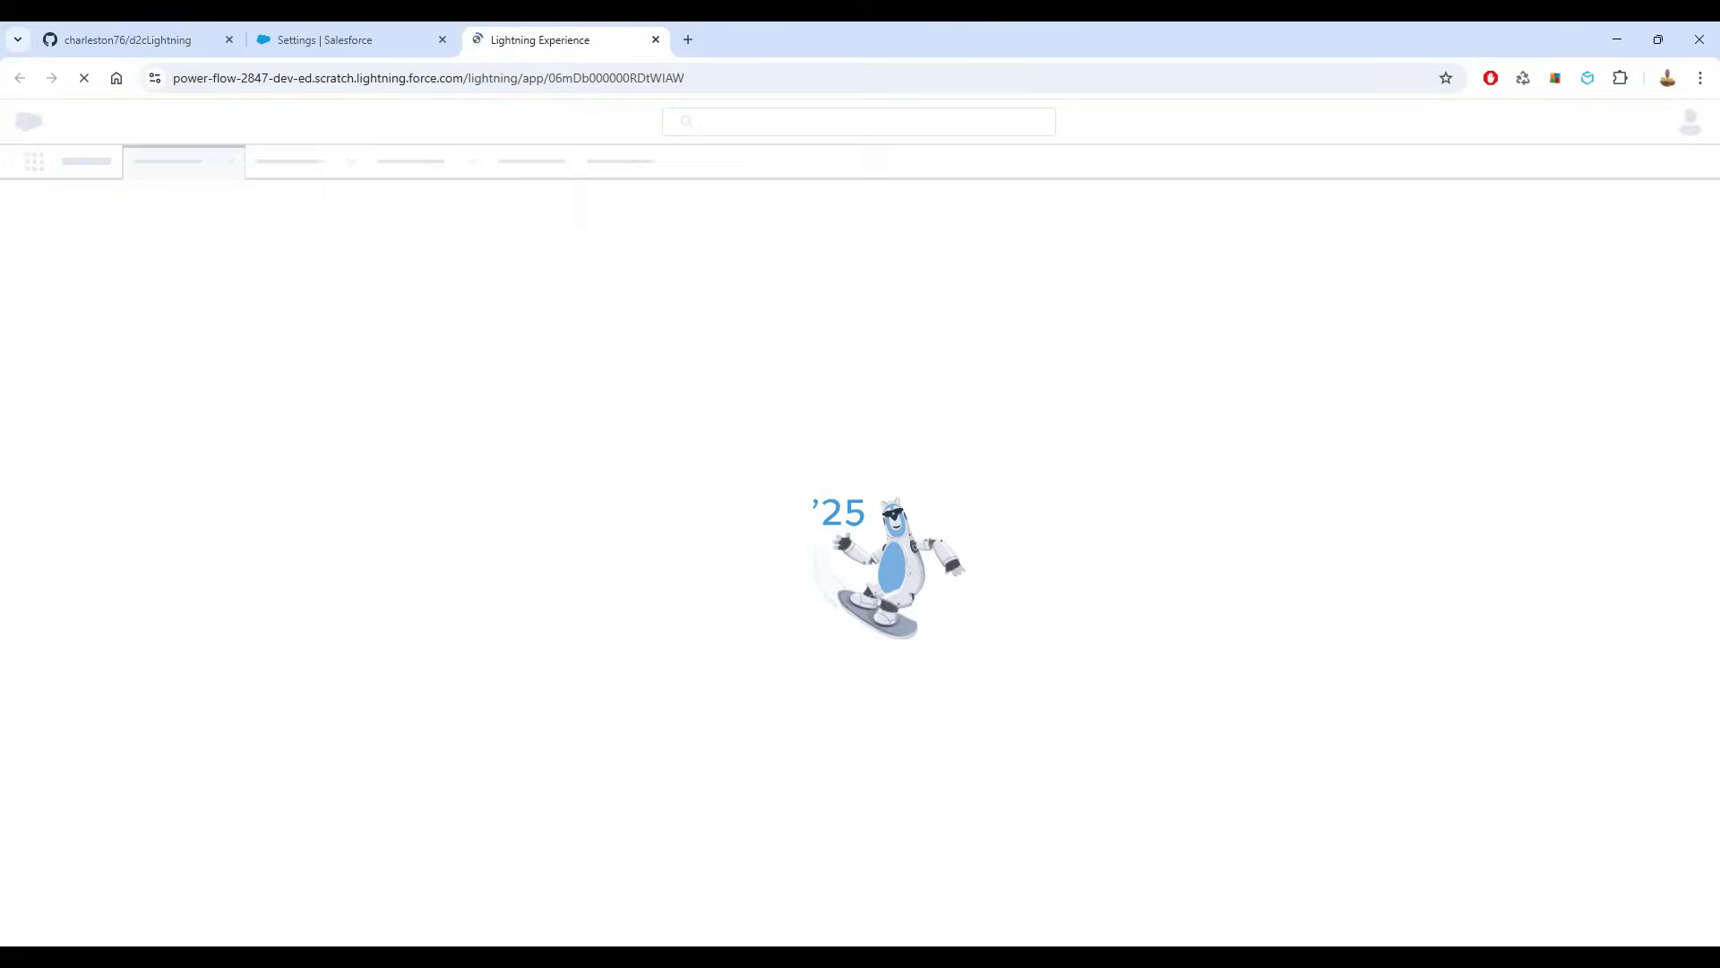
pyautogui.hotkey('alt', 'Tab')
pyautogui.scroll(15, 673, 381)
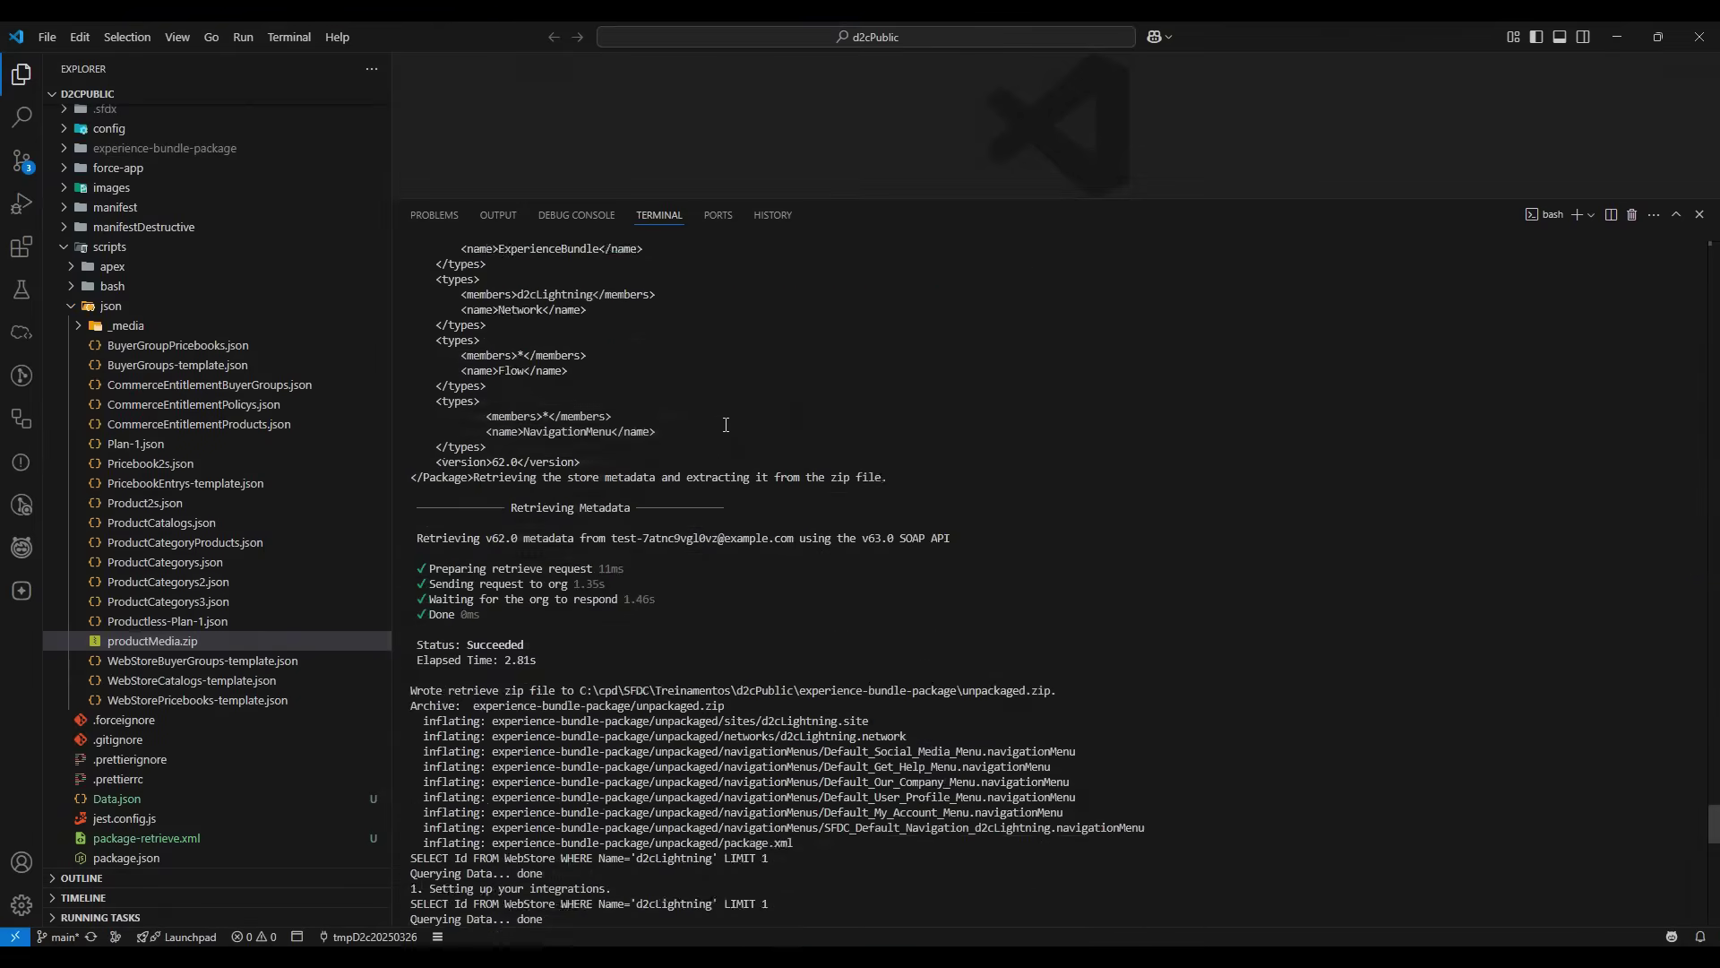
pyautogui.scroll(-5, 726, 424)
pyautogui.scroll(-10, 725, 424)
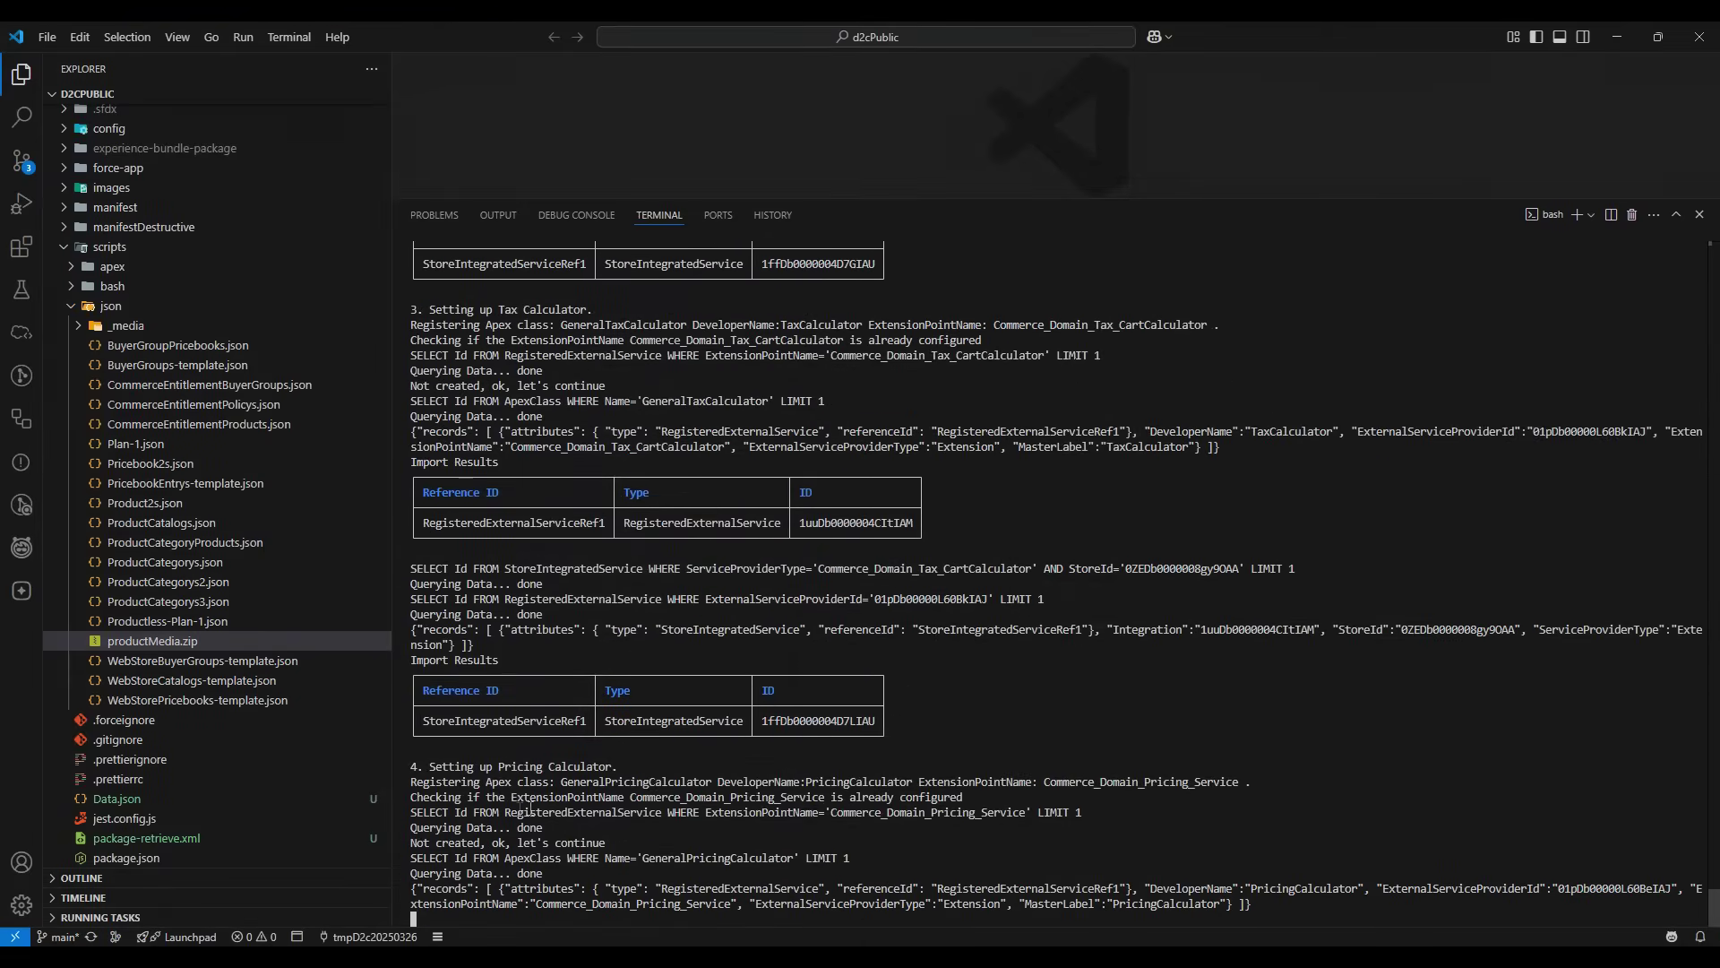
pyautogui.hotkey('alt', 'Tab')
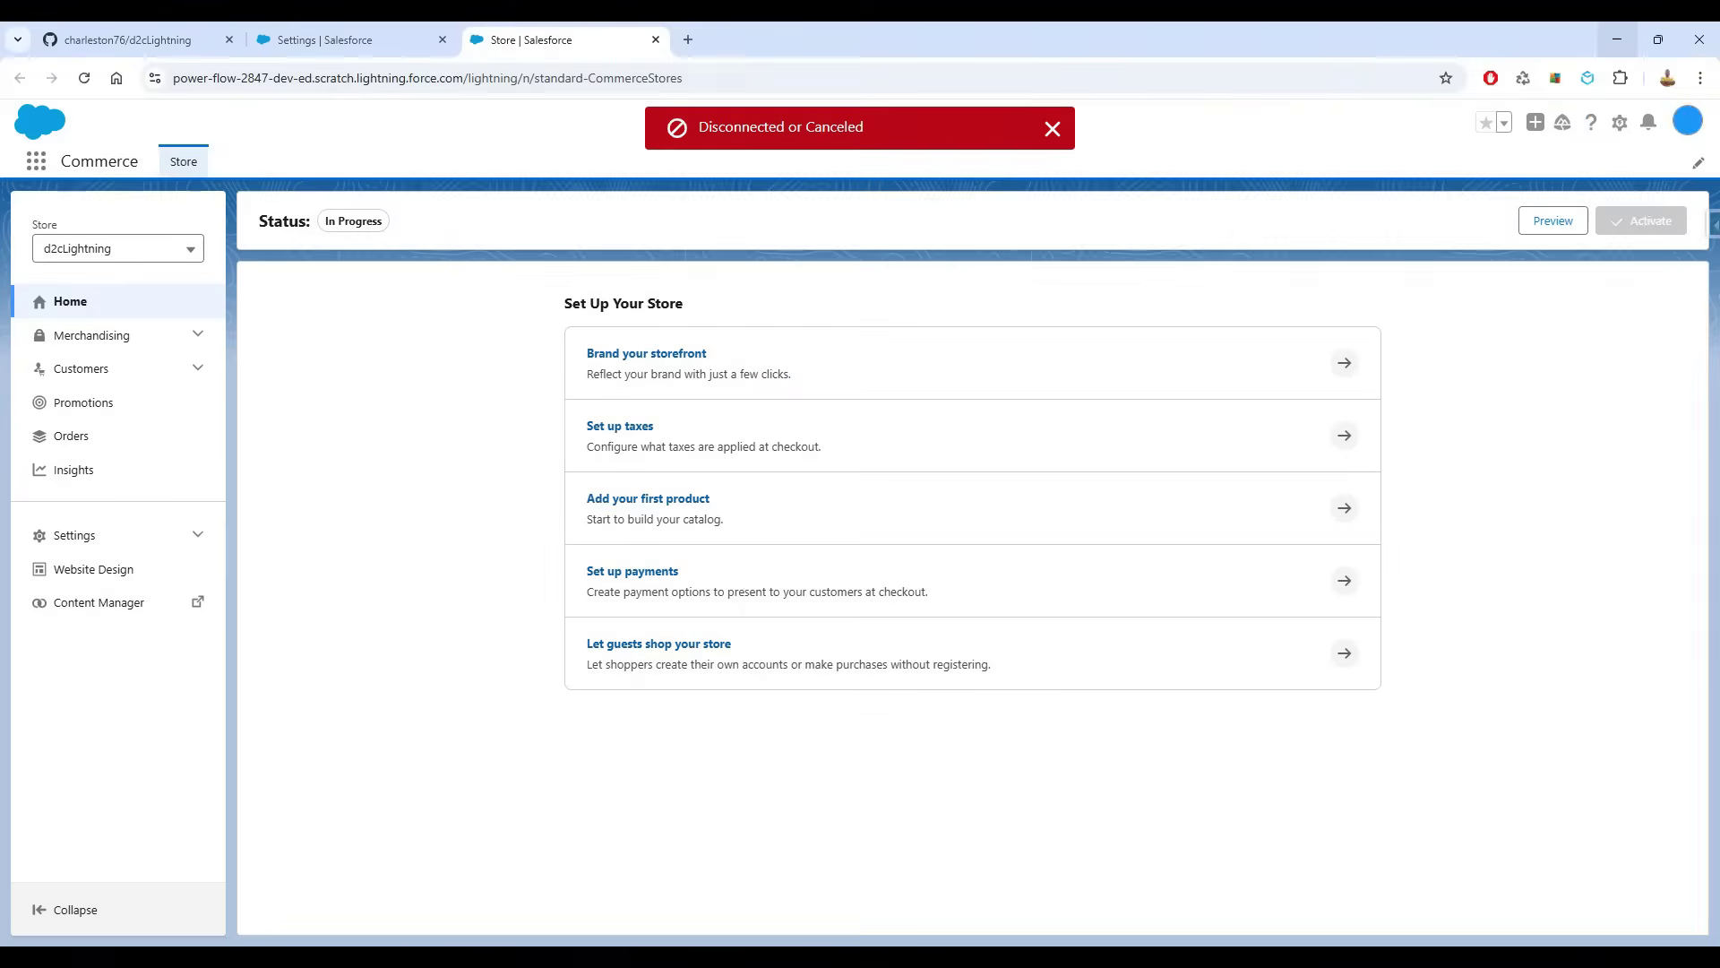
pyautogui.click(1052, 129)
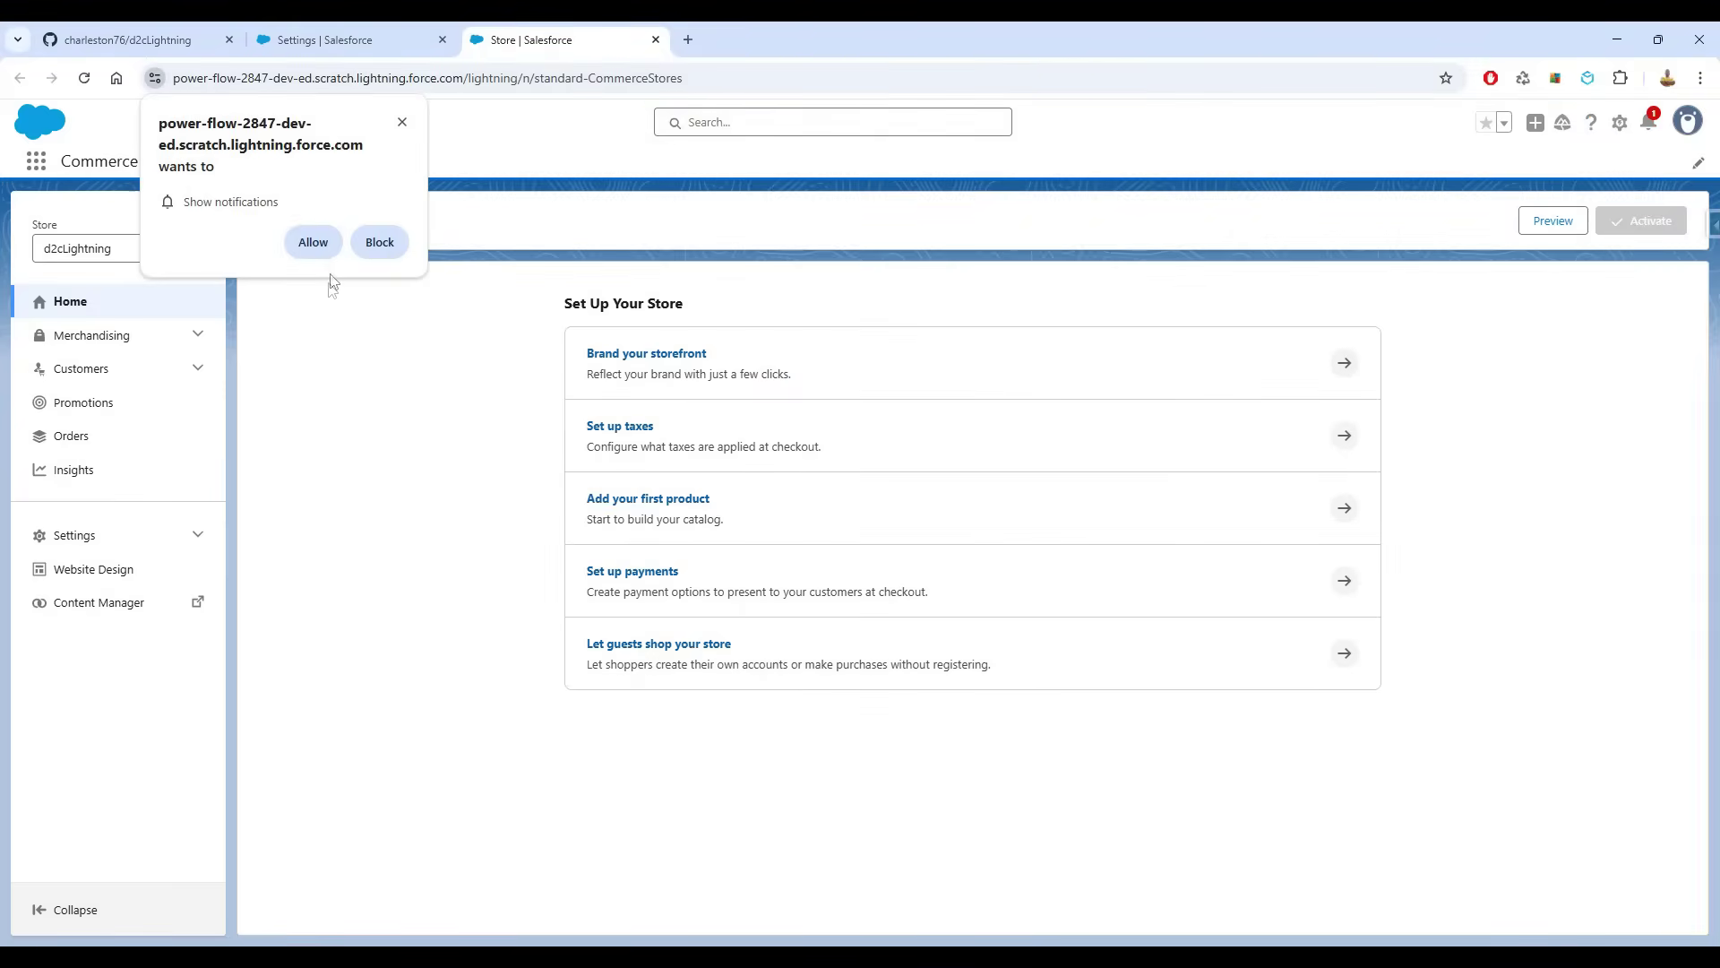
# - Rename the CMS workspace and its description to d2cLightning Workspace
pyautogui.click(380, 243)
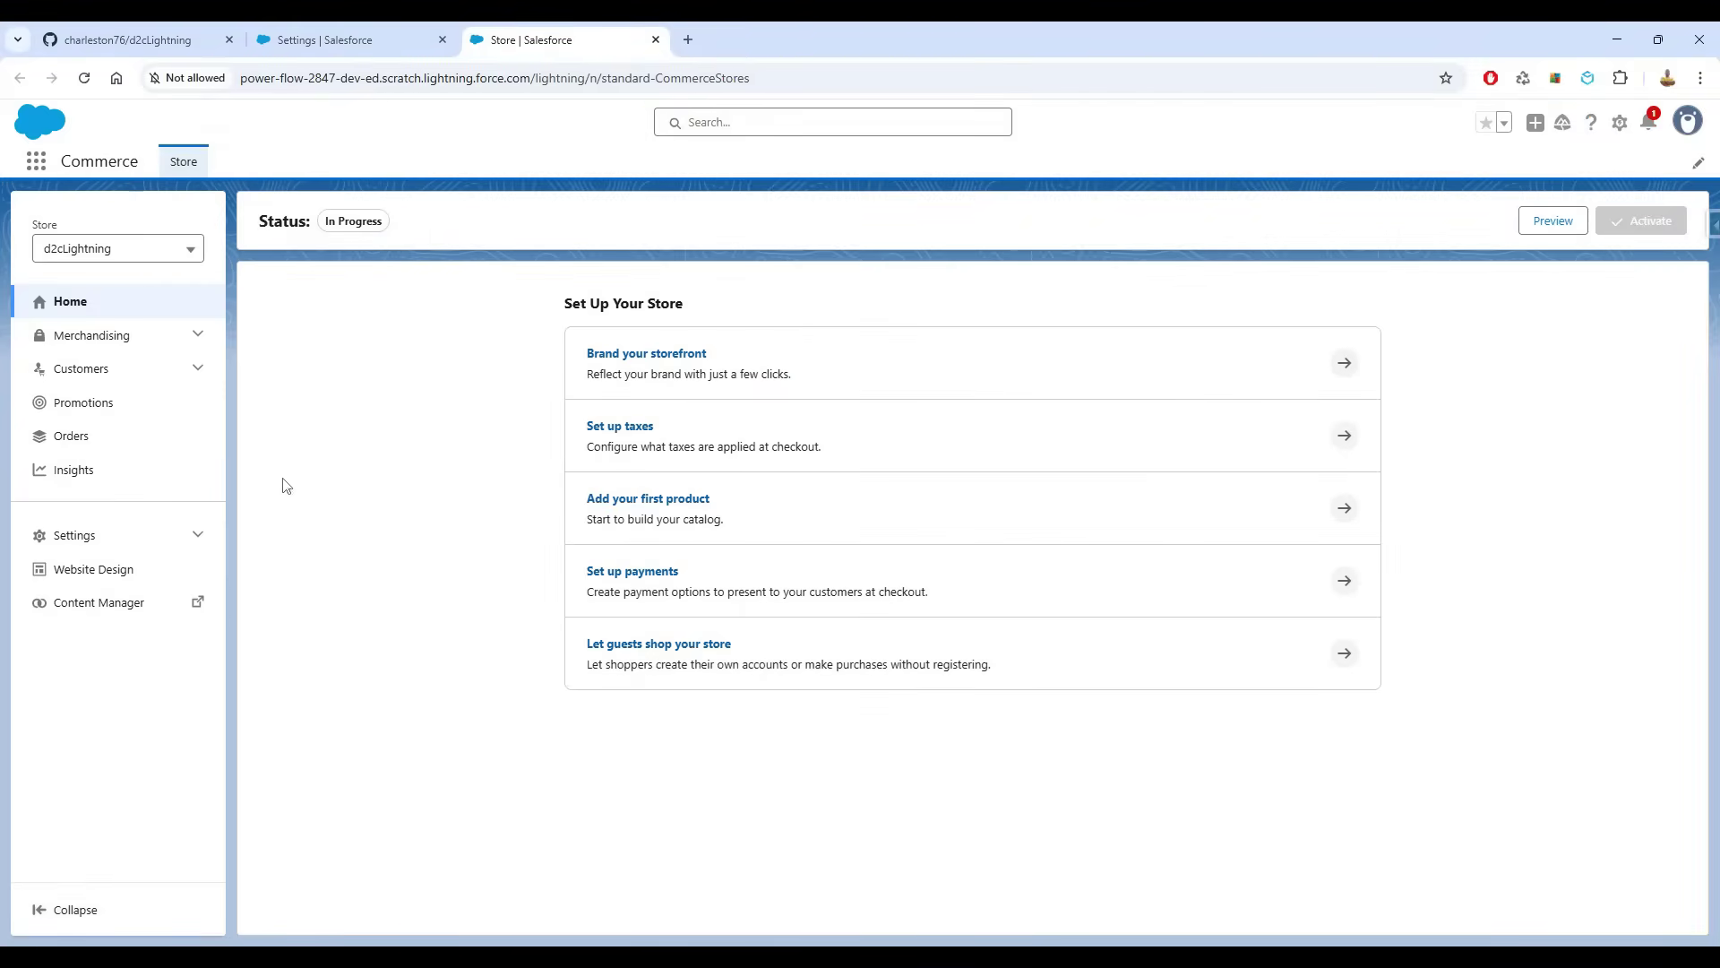
pyautogui.click(97, 603)
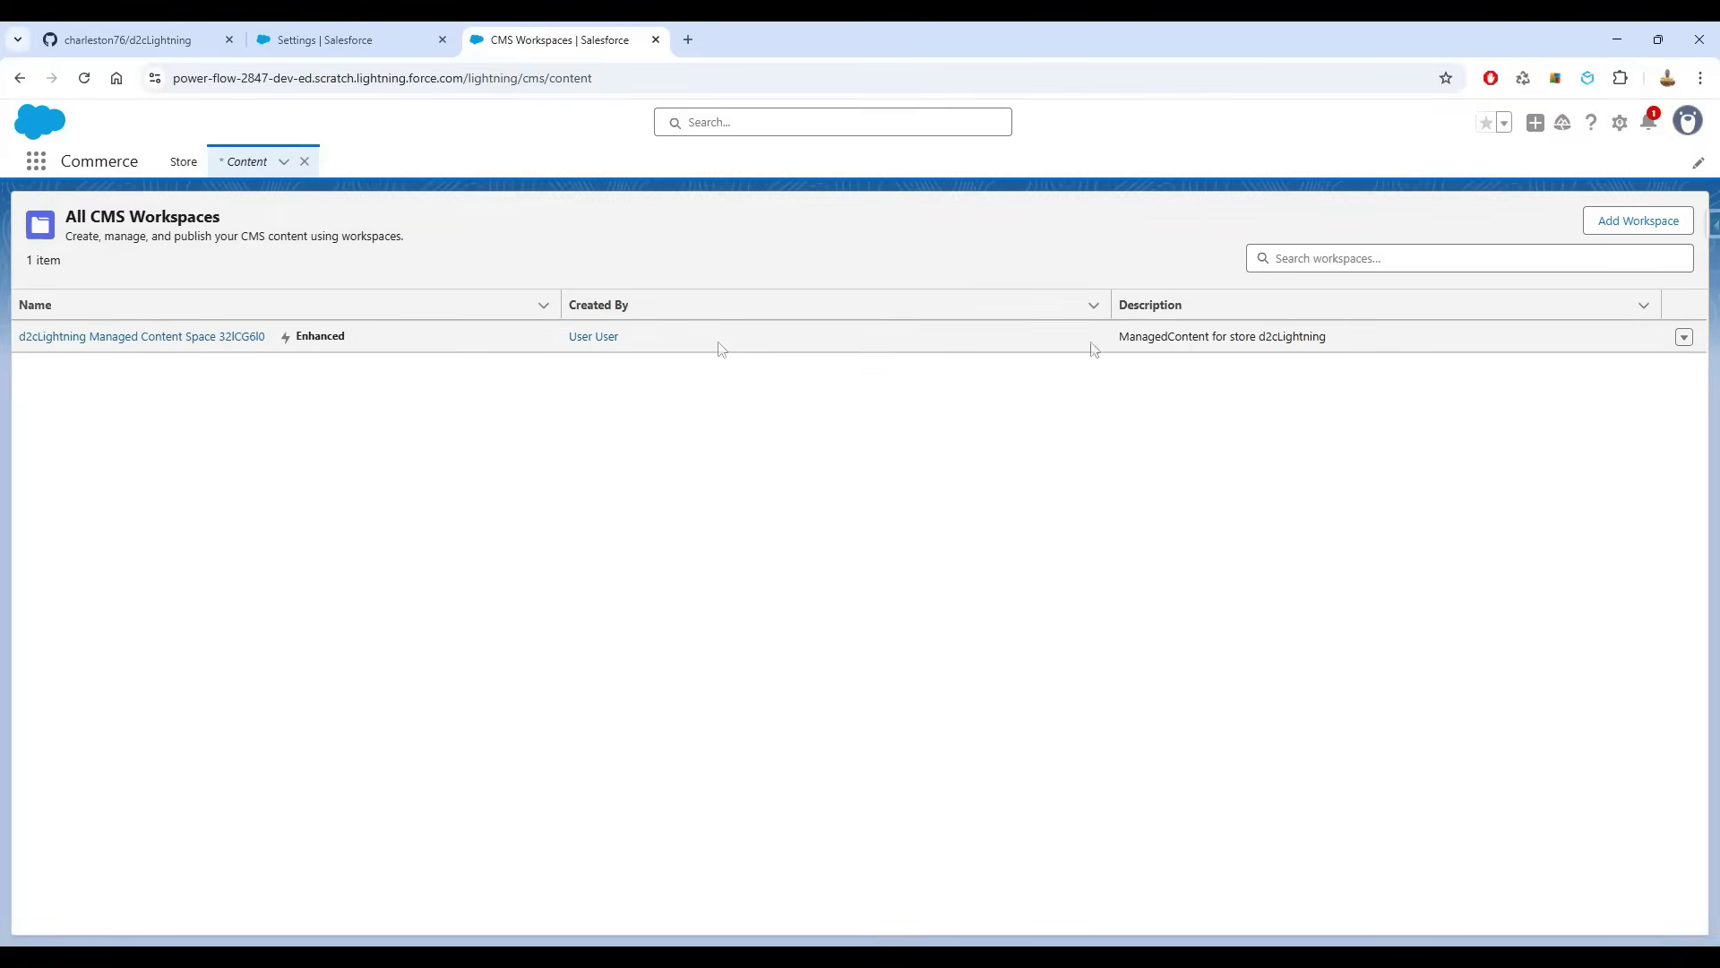
pyautogui.click(1683, 337)
pyautogui.click(1626, 335)
pyautogui.doubleClick(851, 309)
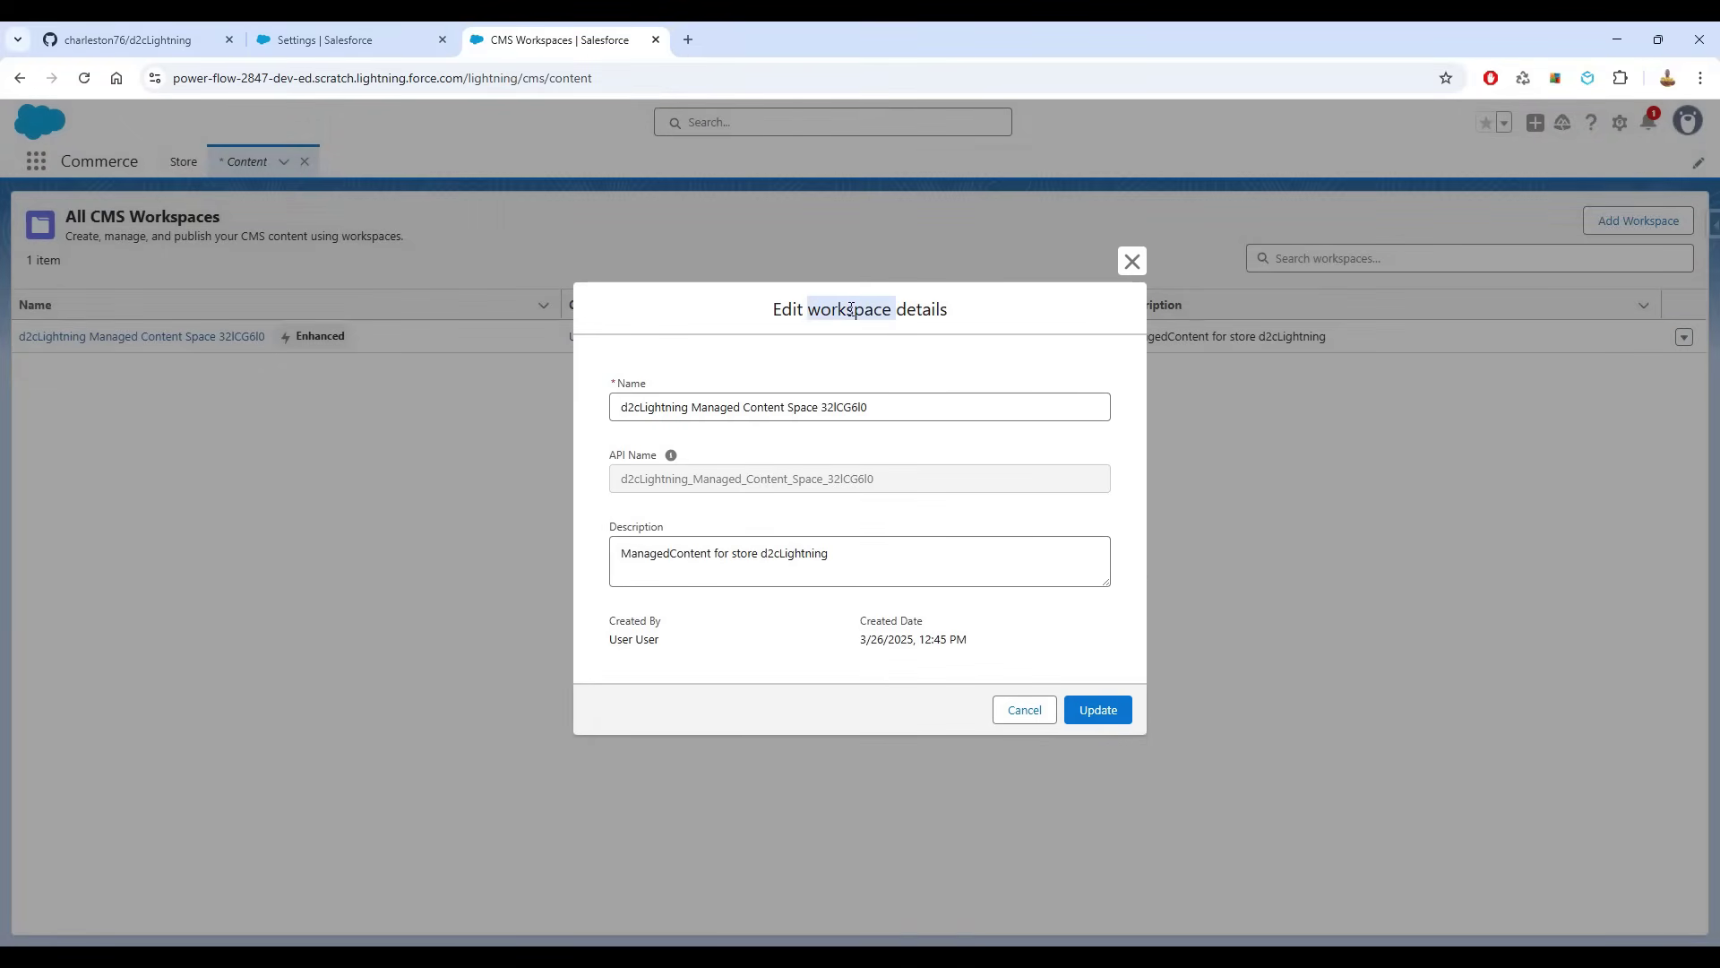
pyautogui.click(697, 410)
pyautogui.hotkey('shift', 'End')
pyautogui.write('Workspace')
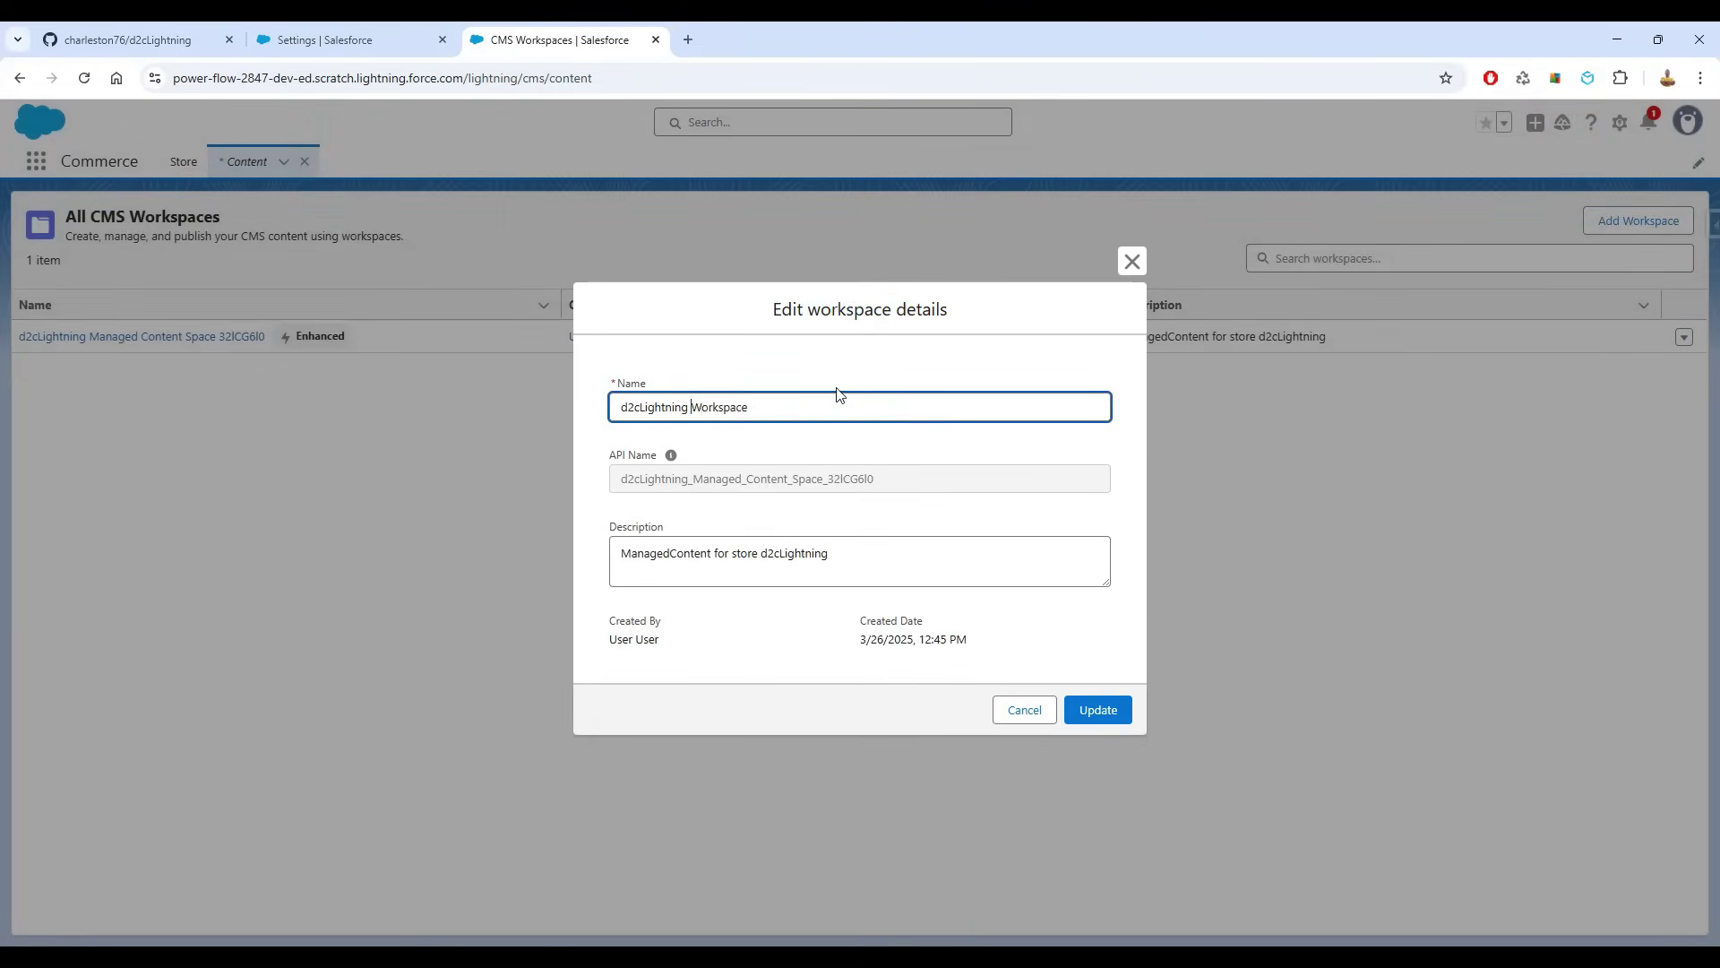
pyautogui.hotkey('shift', 'End')
pyautogui.click(897, 576)
pyautogui.write('Workspace')
pyautogui.click(1105, 714)
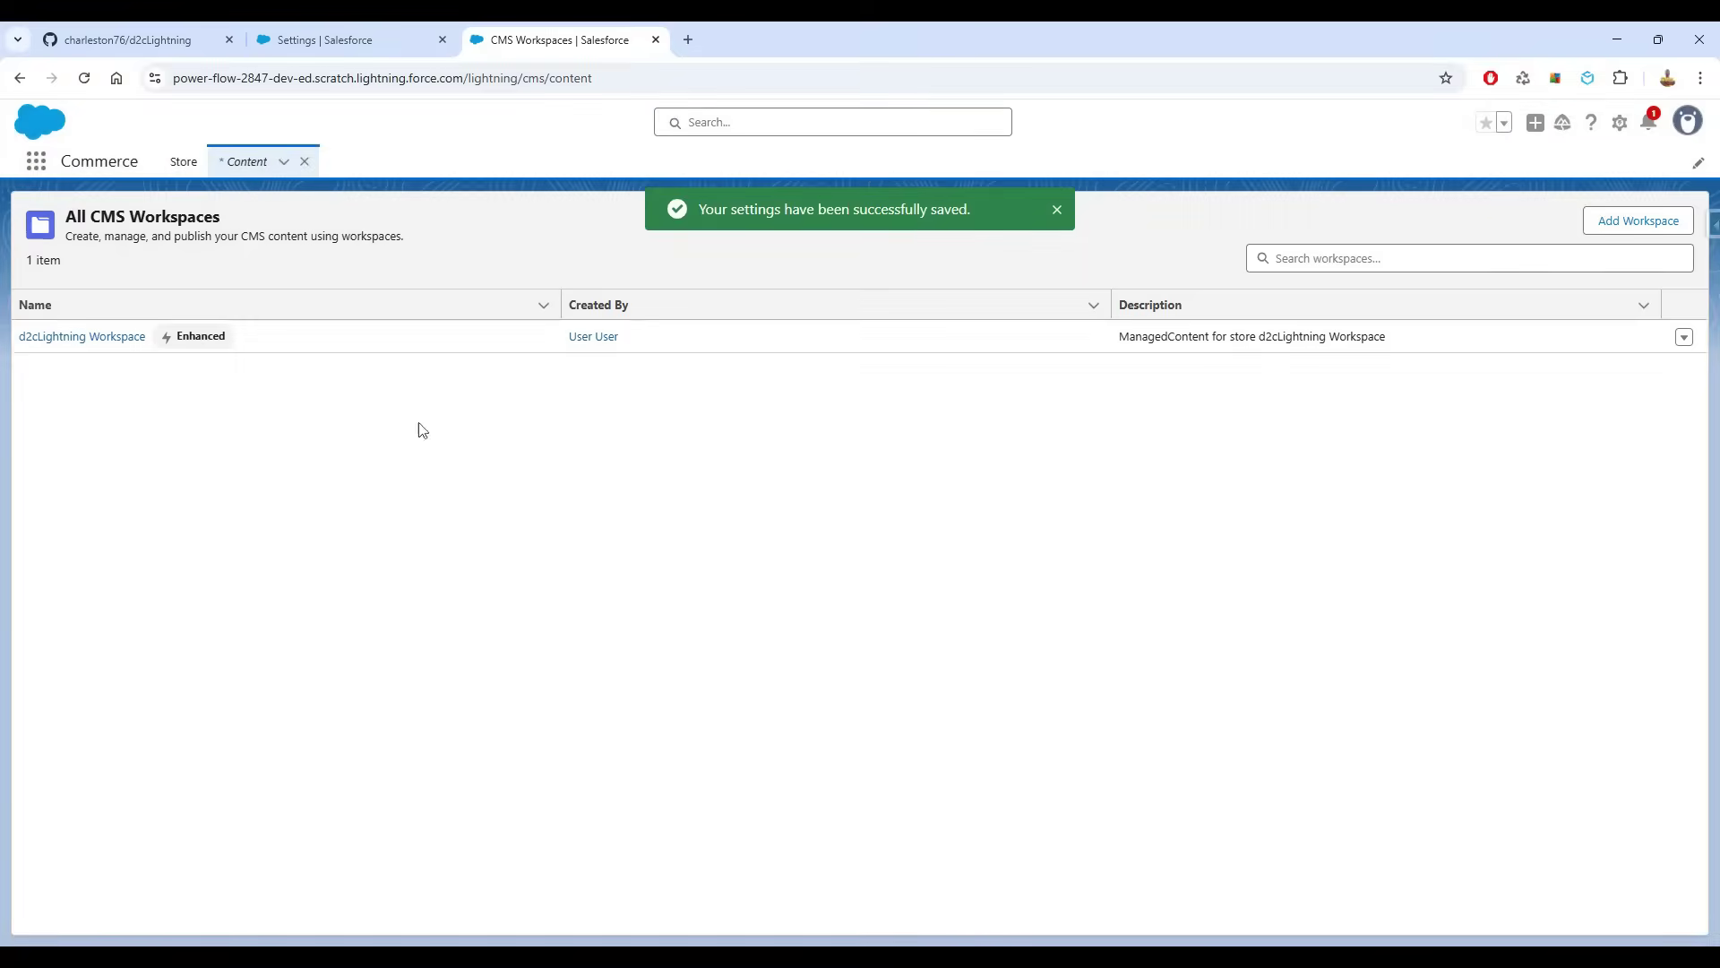
# - Import productMedia.zip into d2cLightning Workspace with 'Publish all content' checked
pyautogui.click(97, 338)
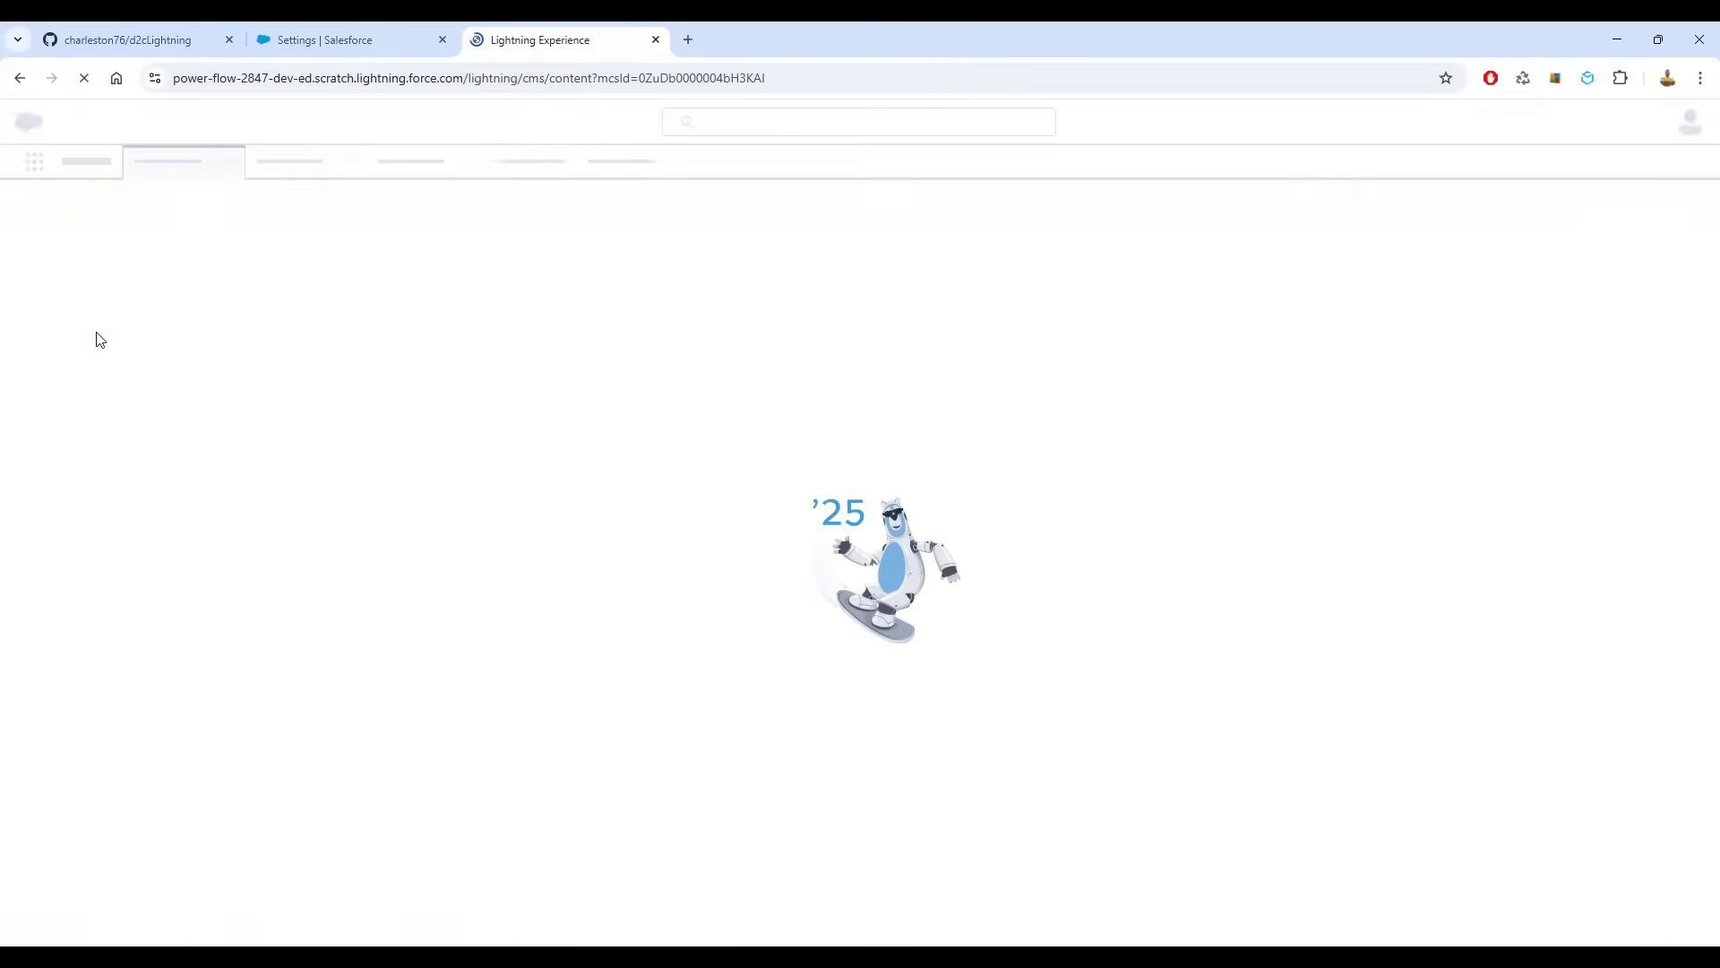
pyautogui.hotkey('ctrl', '1')
pyautogui.scroll(-10, 684, 411)
pyautogui.scroll(-5, 686, 413)
pyautogui.hotkey('ctrl', '3')
pyautogui.click(650, 619)
pyautogui.click(859, 550)
pyautogui.doubleClick(238, 185)
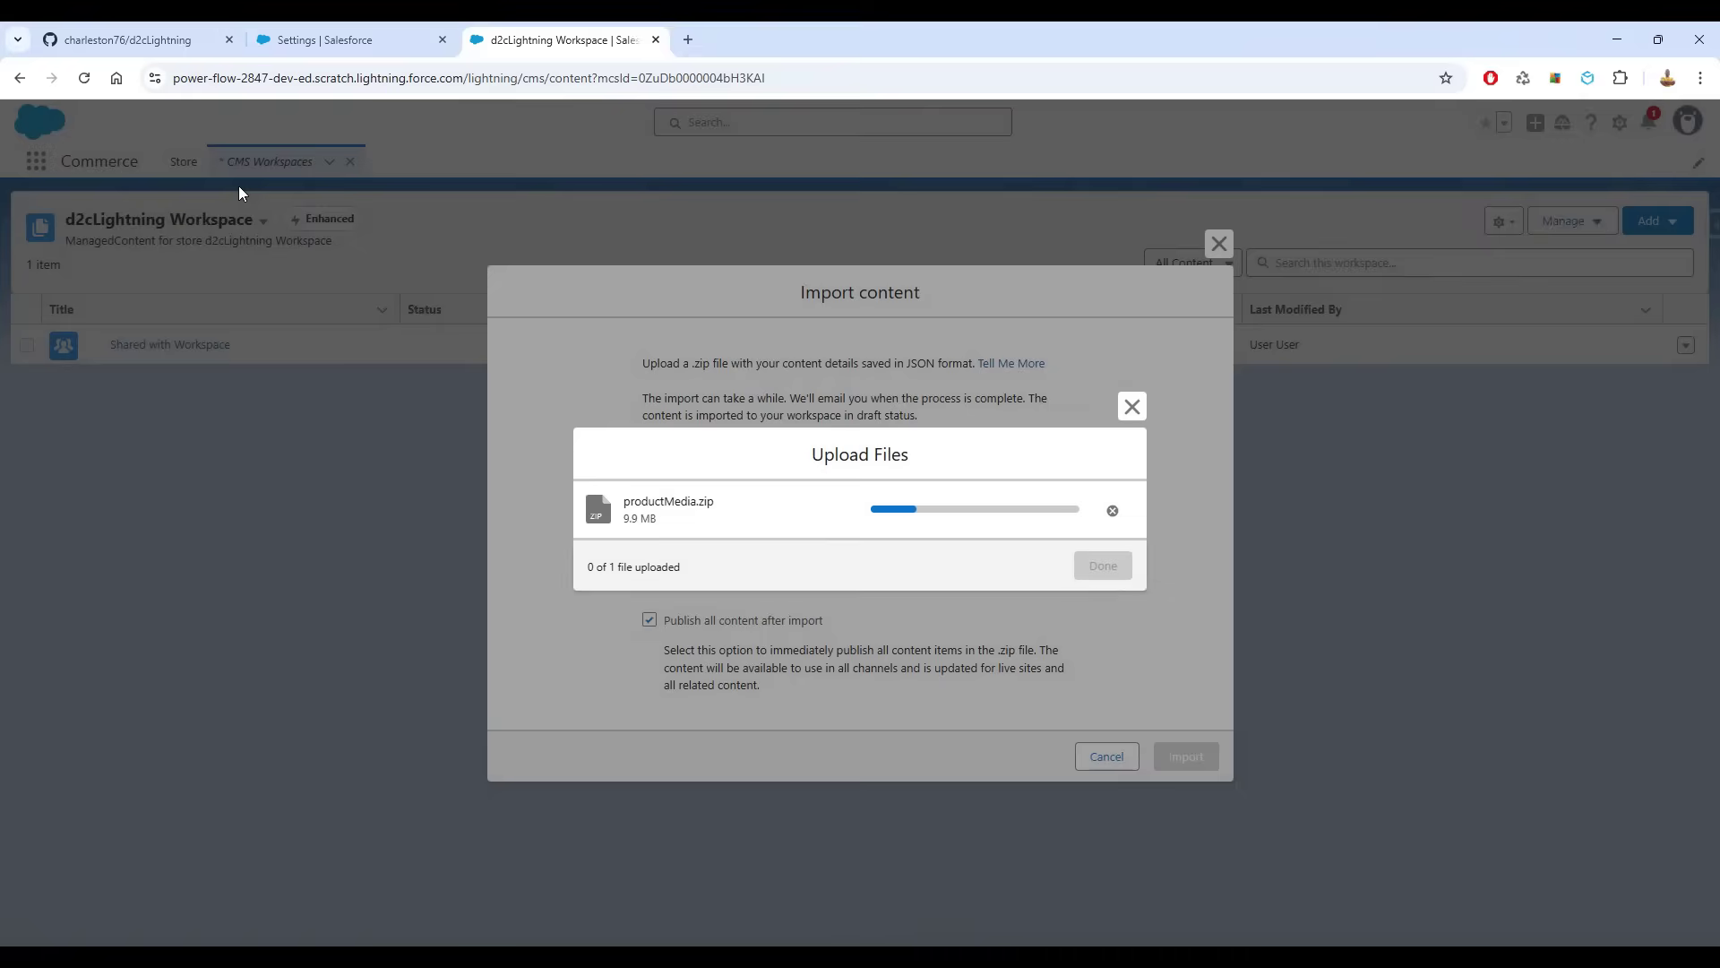
pyautogui.click(1101, 566)
pyautogui.click(1203, 704)
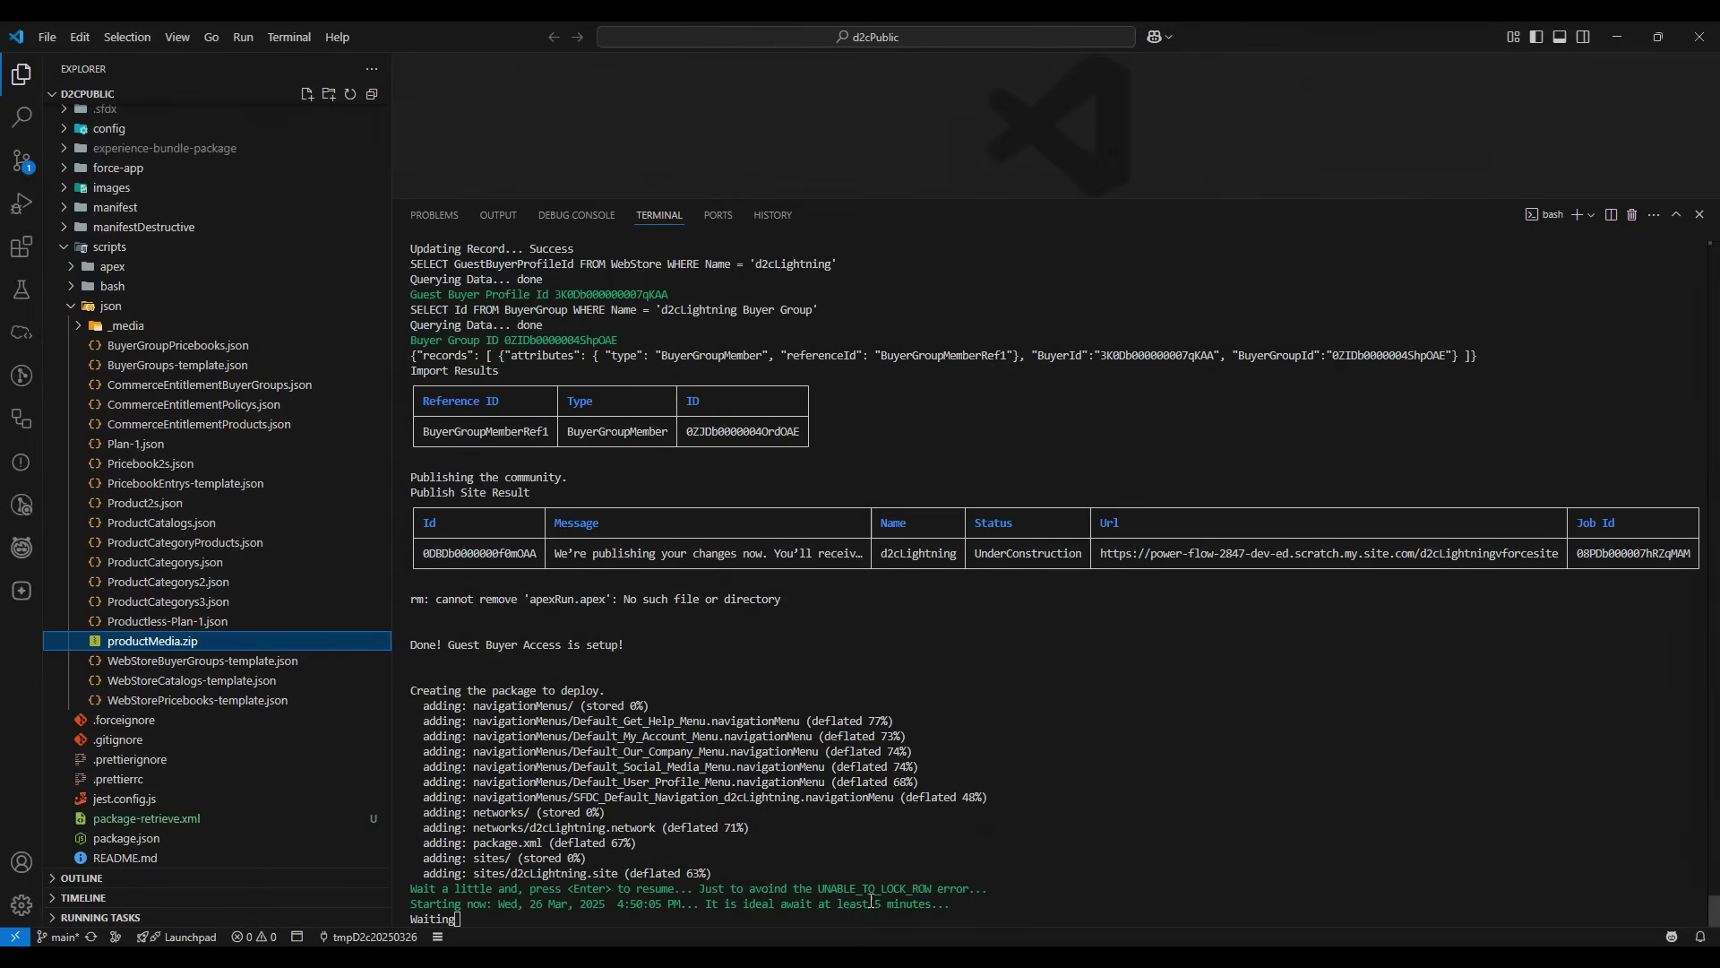
# - Resume the waiting setup script so it deploys package-99DigitalExperience.xml to tmpD2c20250326
pyautogui.moveTo(831, 903); pyautogui.dragTo(936, 905)
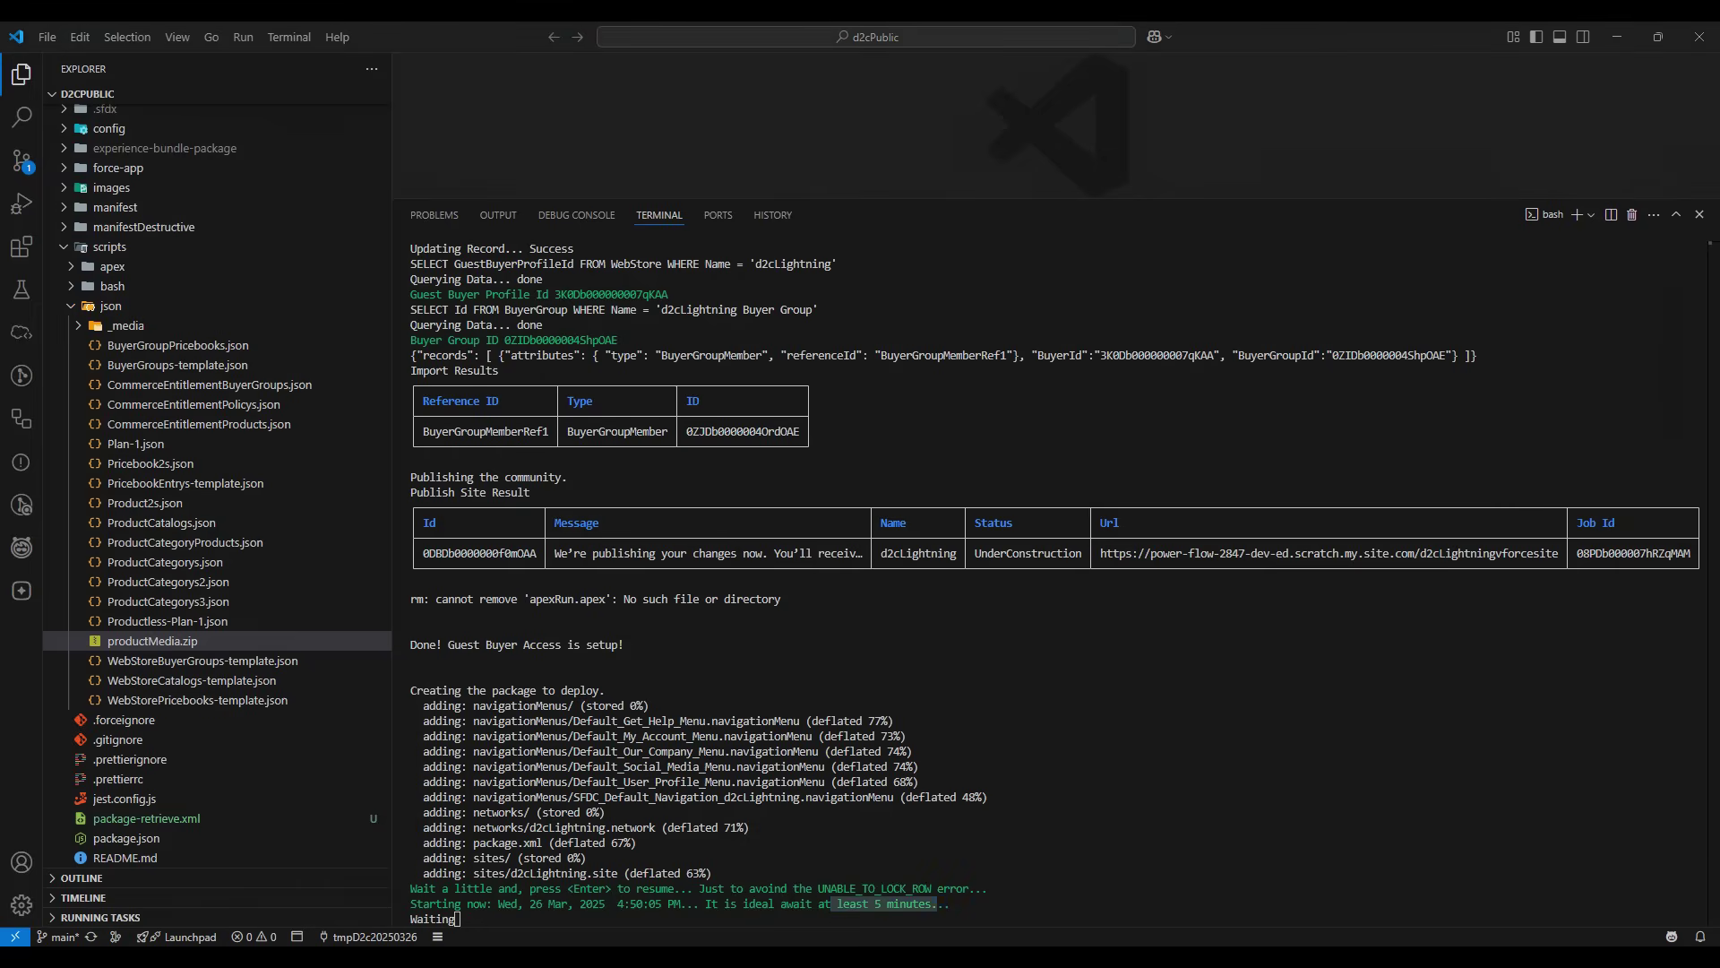
pyautogui.click(1088, 889)
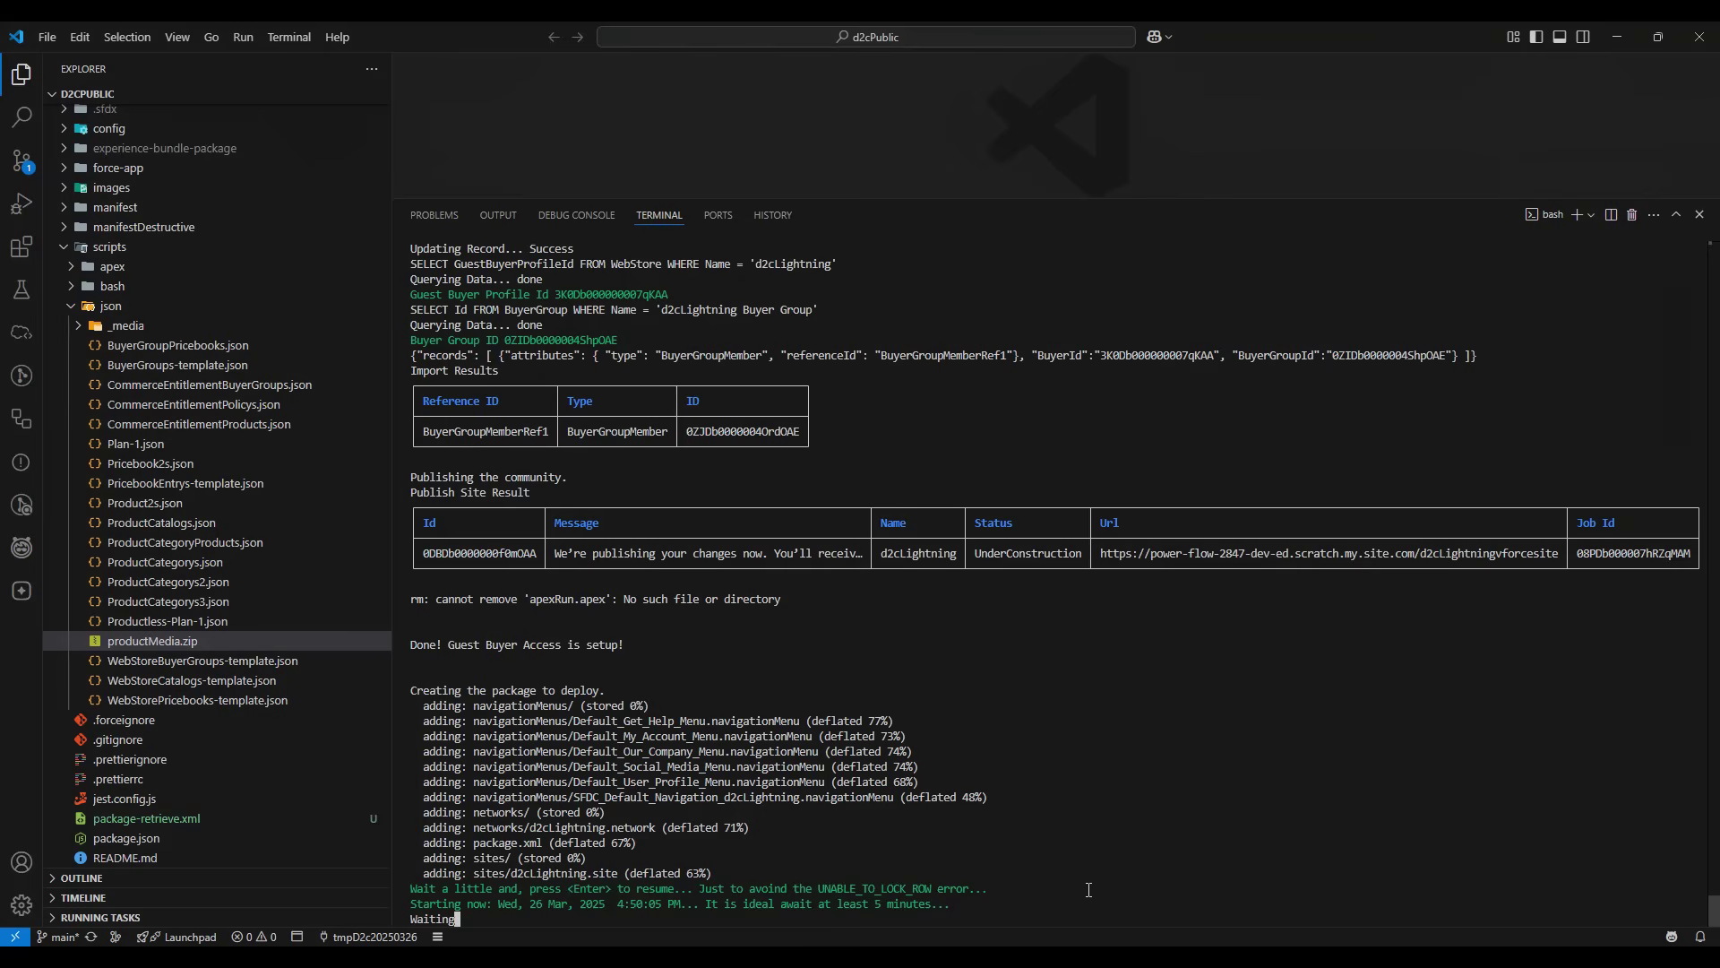
pyautogui.press('Return')
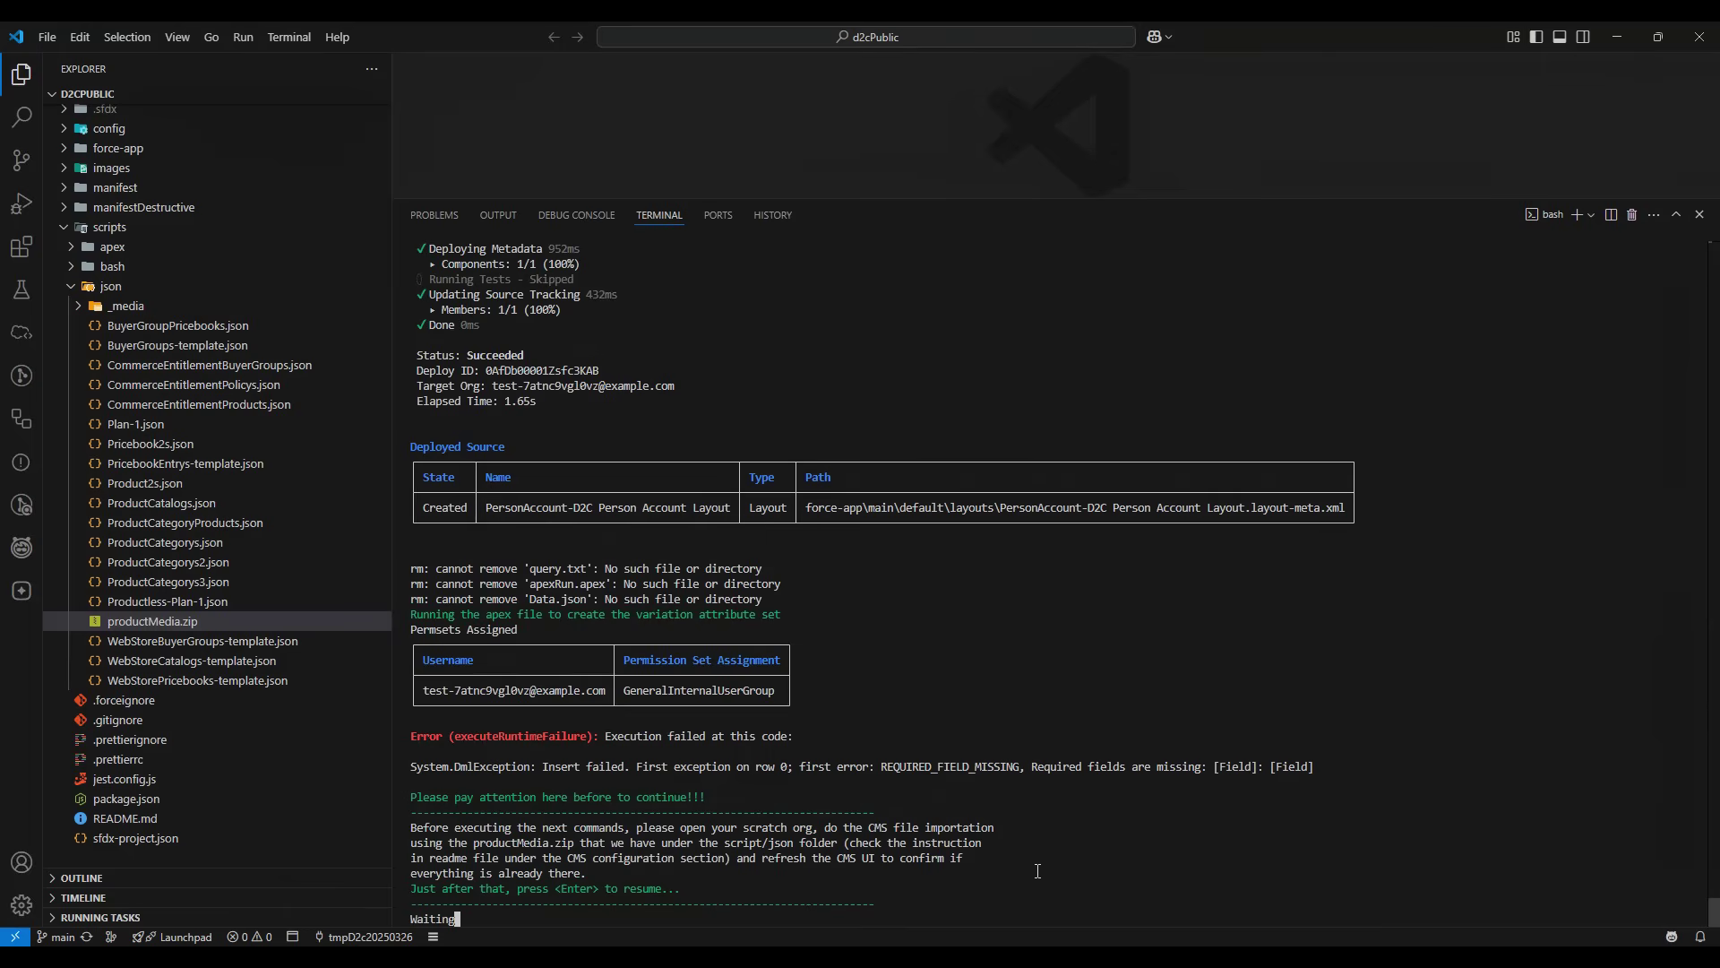
pyautogui.press('Return')
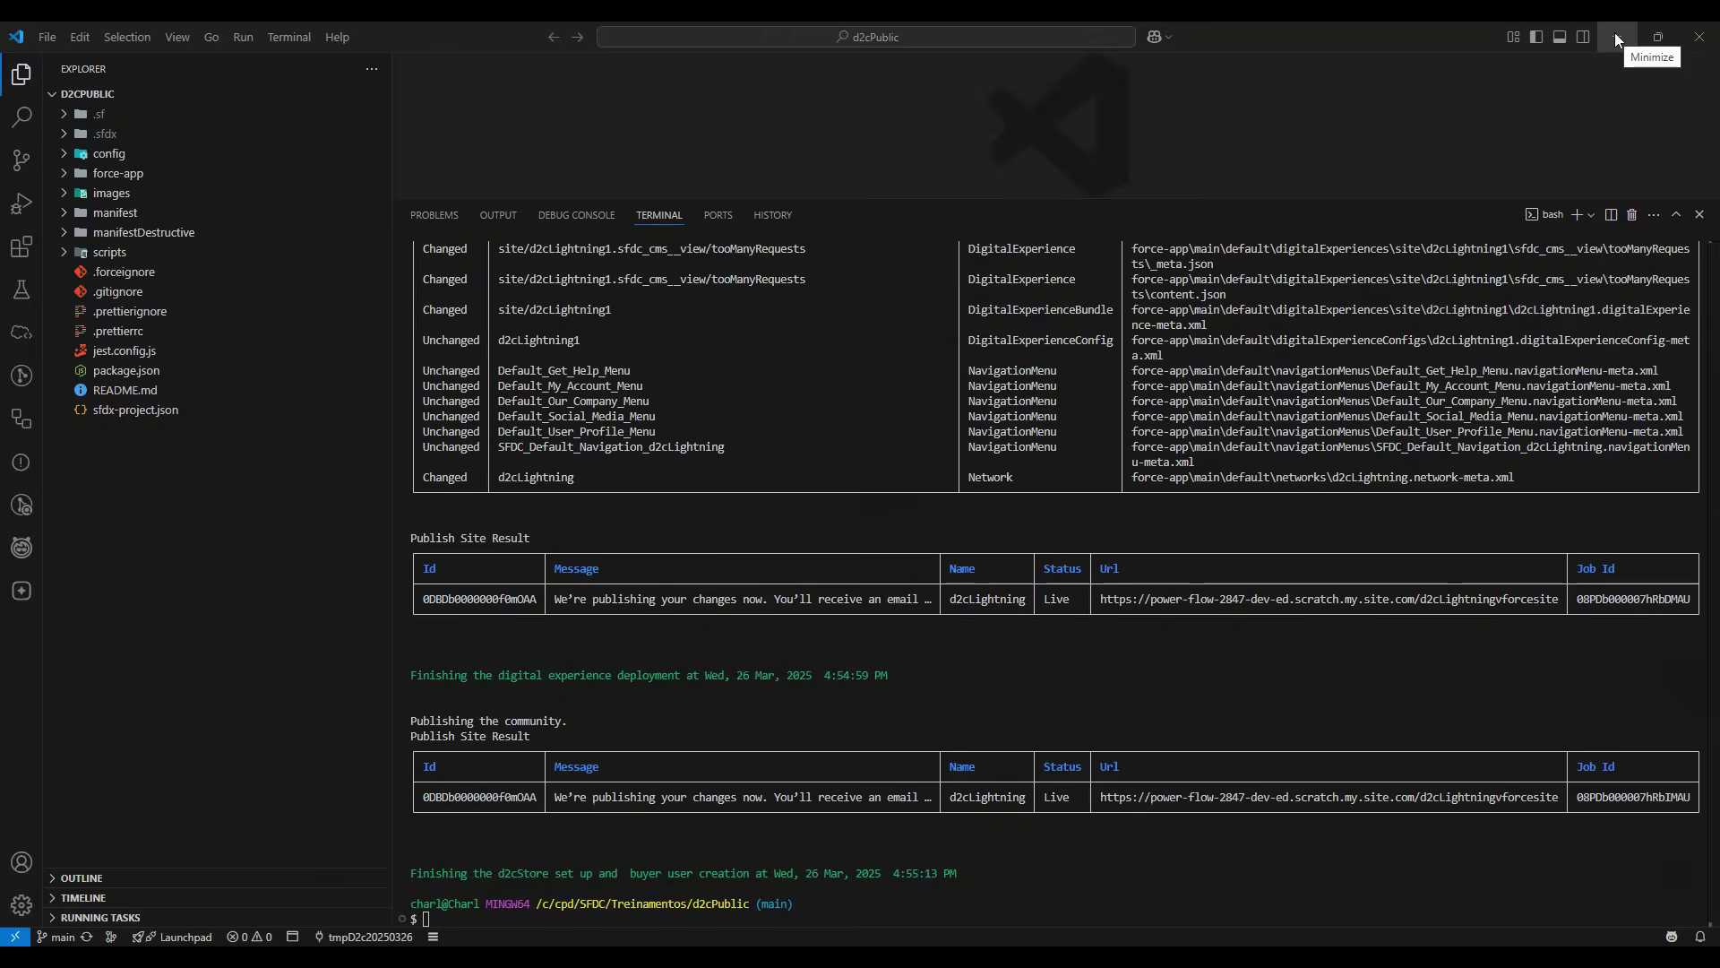
# - Open the d2cLightning site in Experience Builder via the 'digital' Setup search and review the Home page
pyautogui.click(1617, 37)
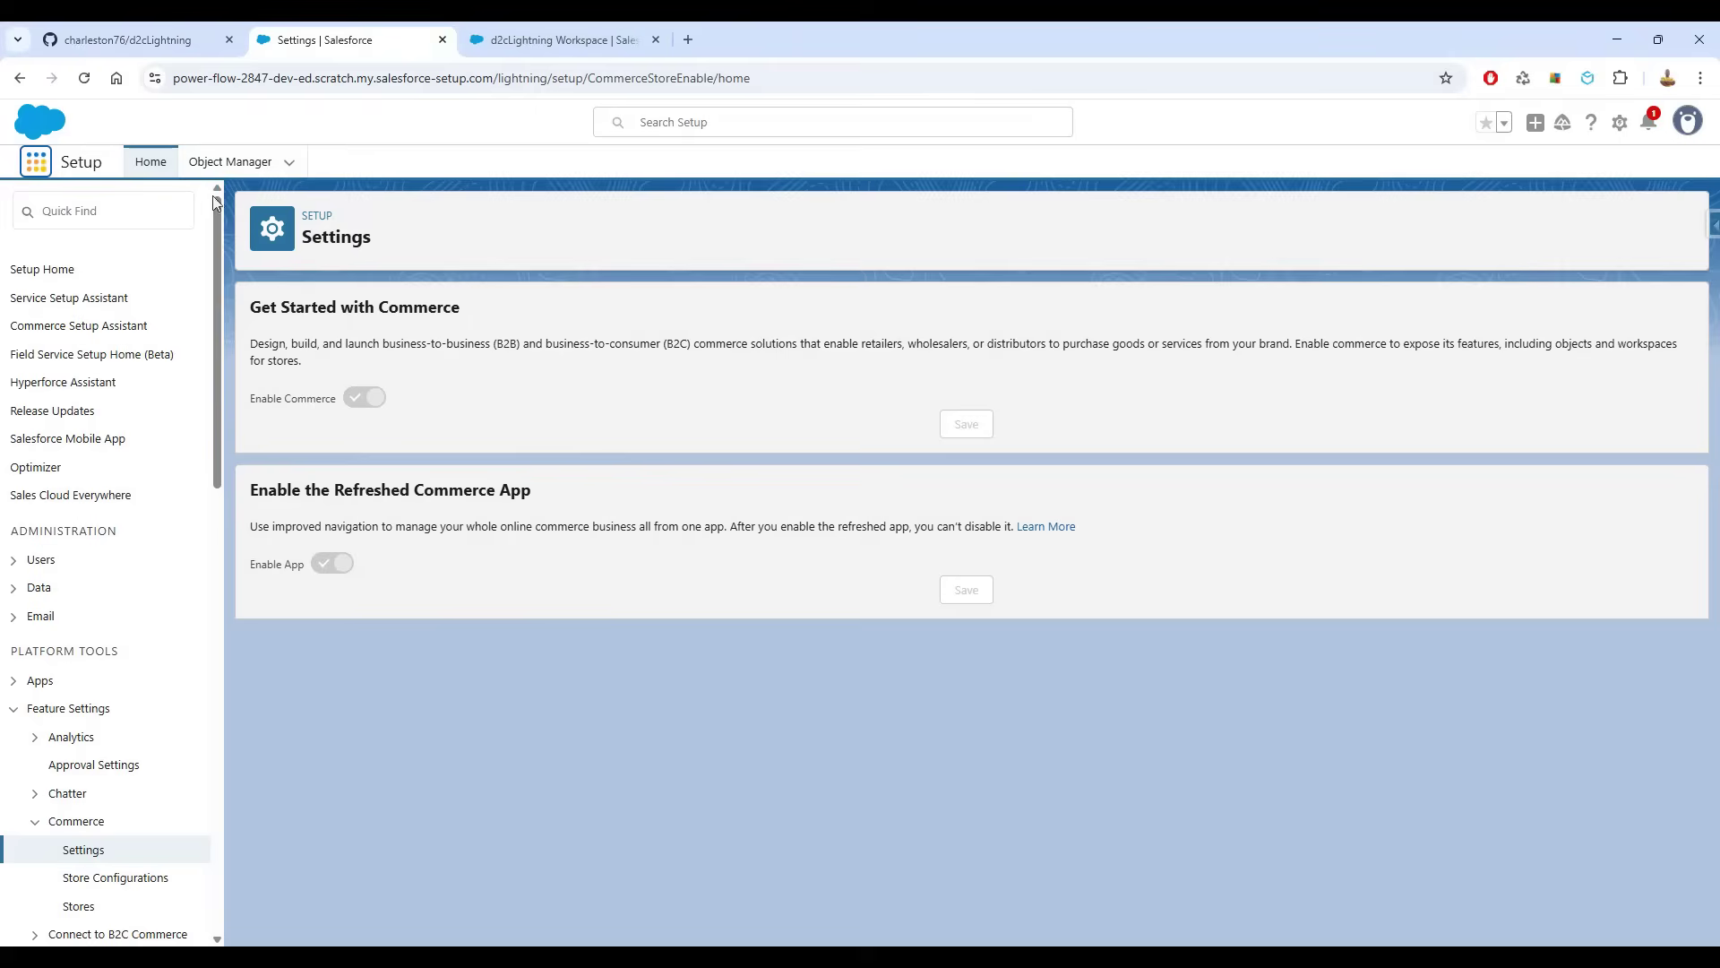
pyautogui.click(105, 211)
pyautogui.write('digital')
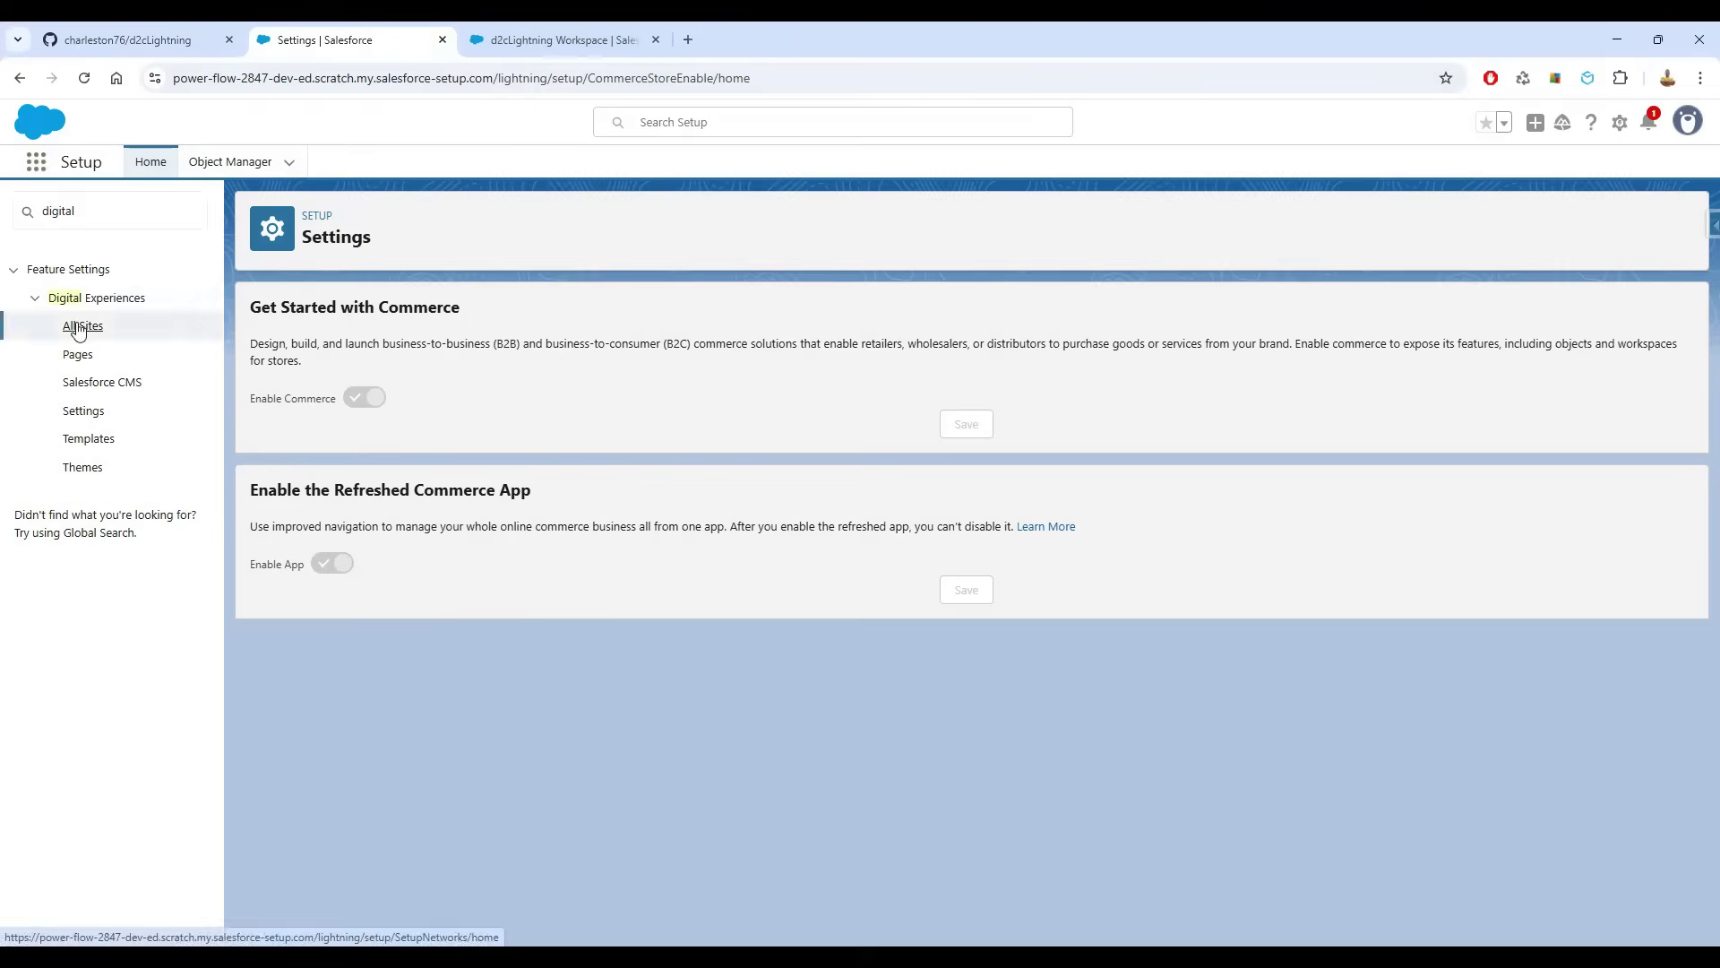
pyautogui.click(83, 325)
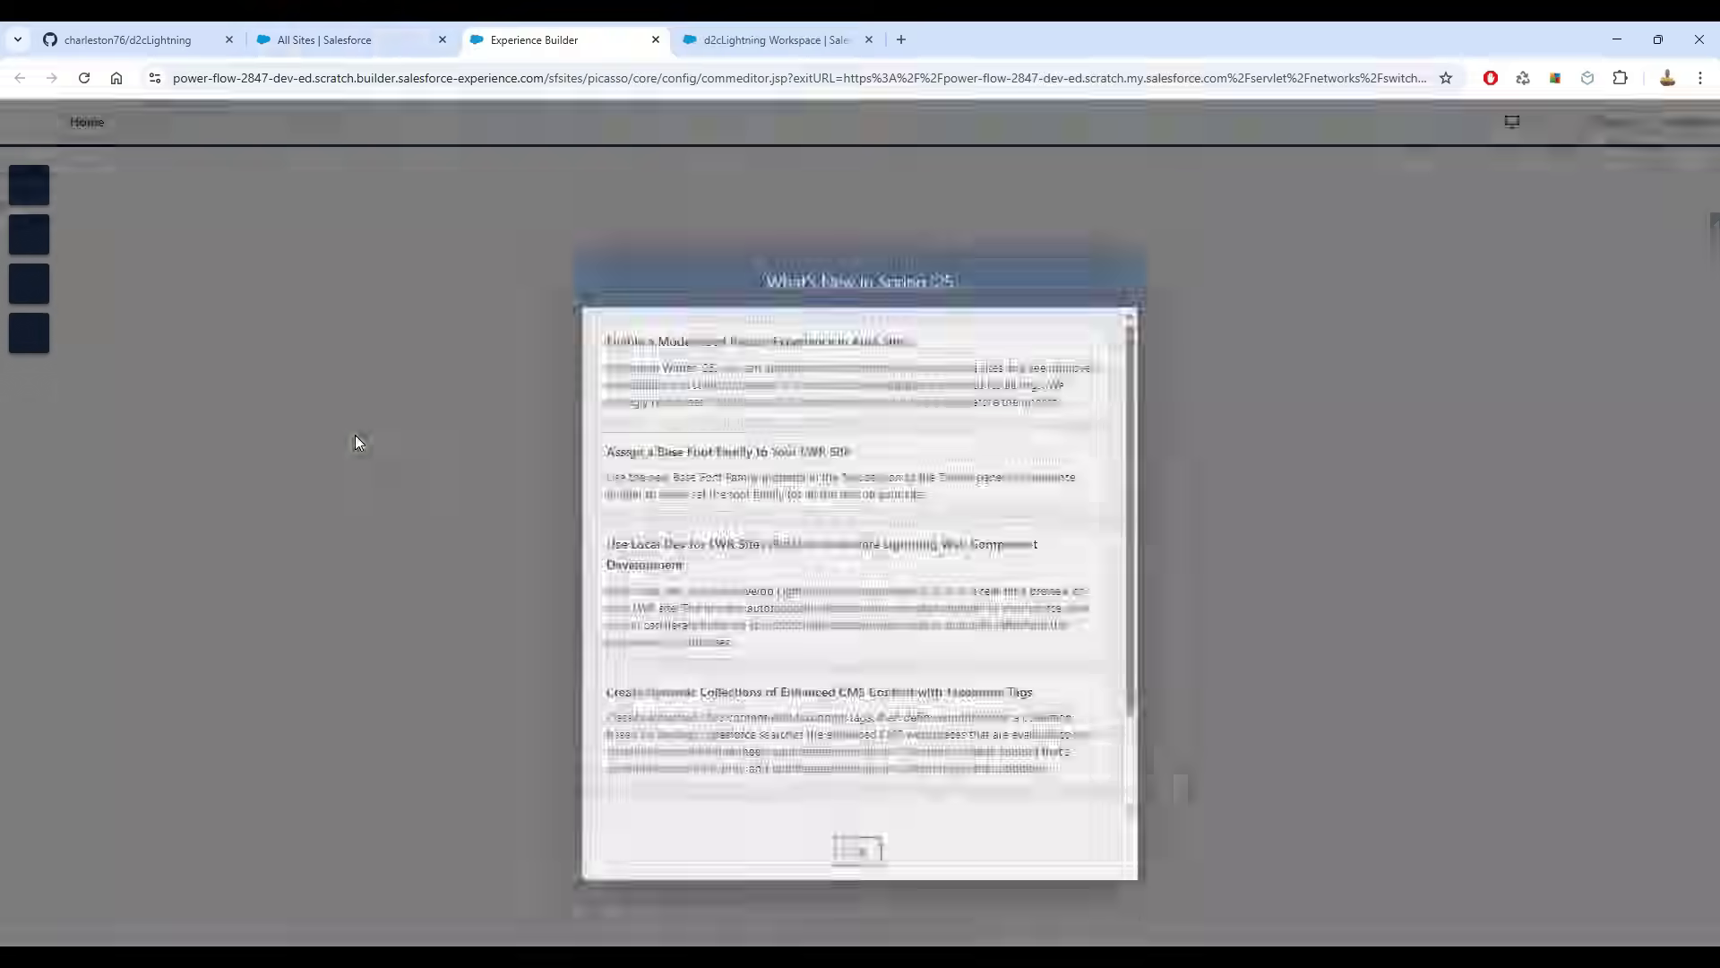
pyautogui.click(835, 852)
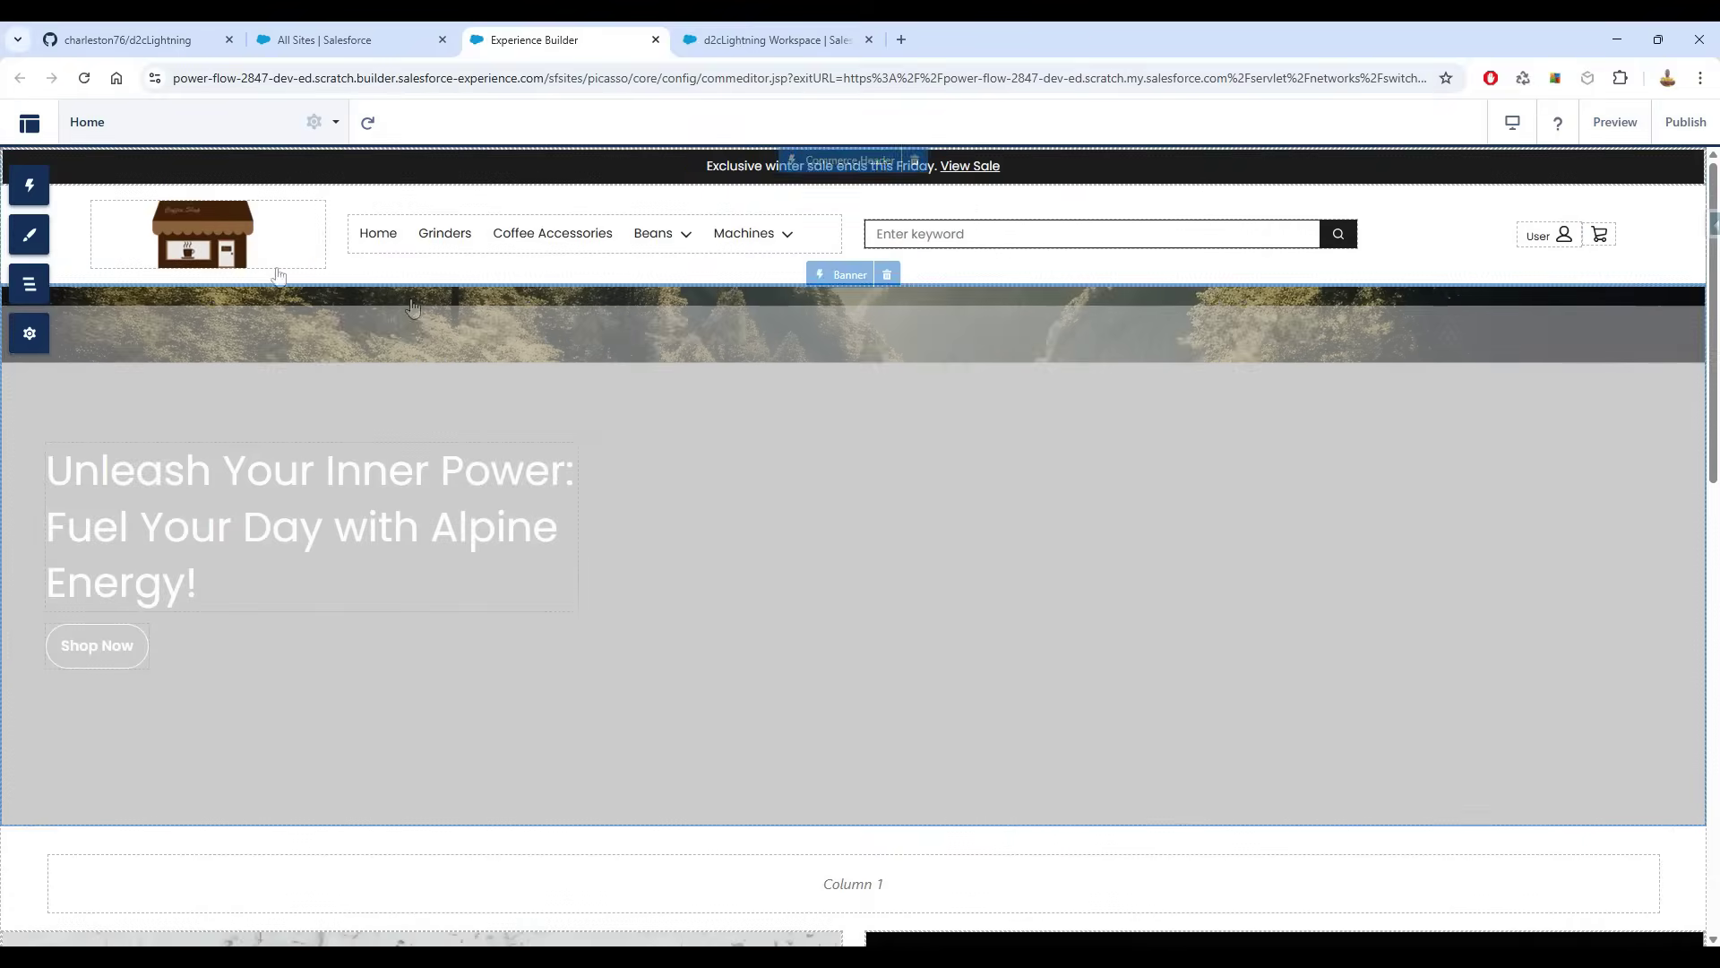
pyautogui.scroll(-6, 1475, 353)
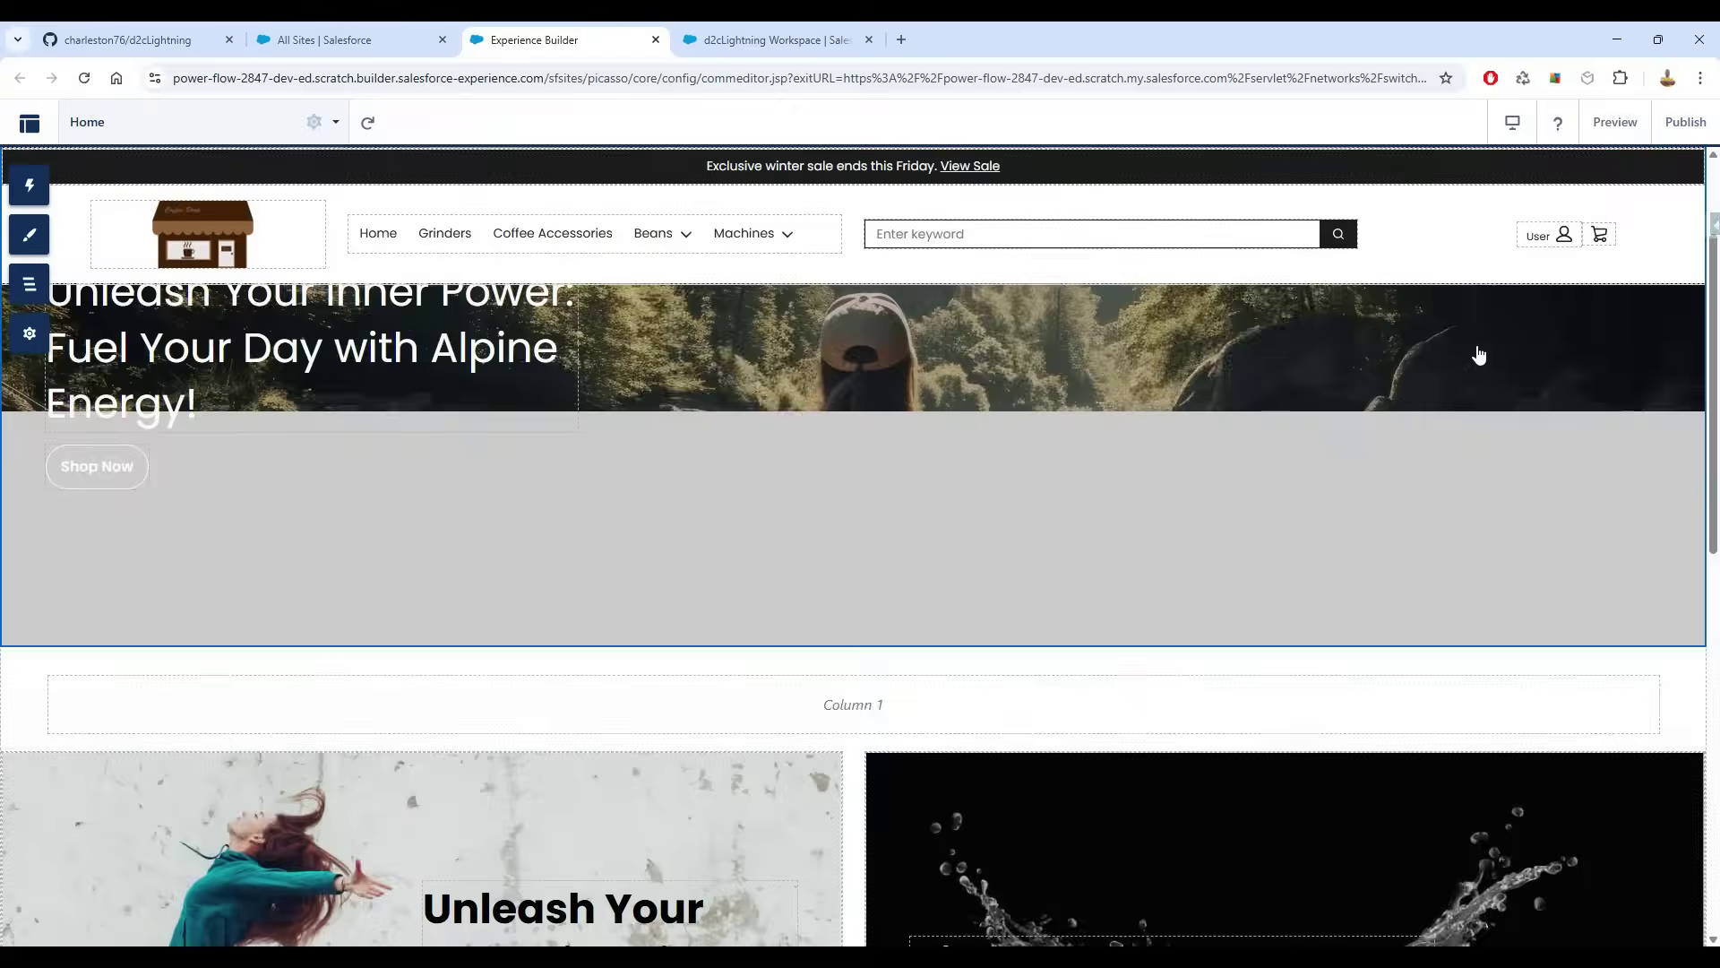
pyautogui.scroll(-3, 1477, 355)
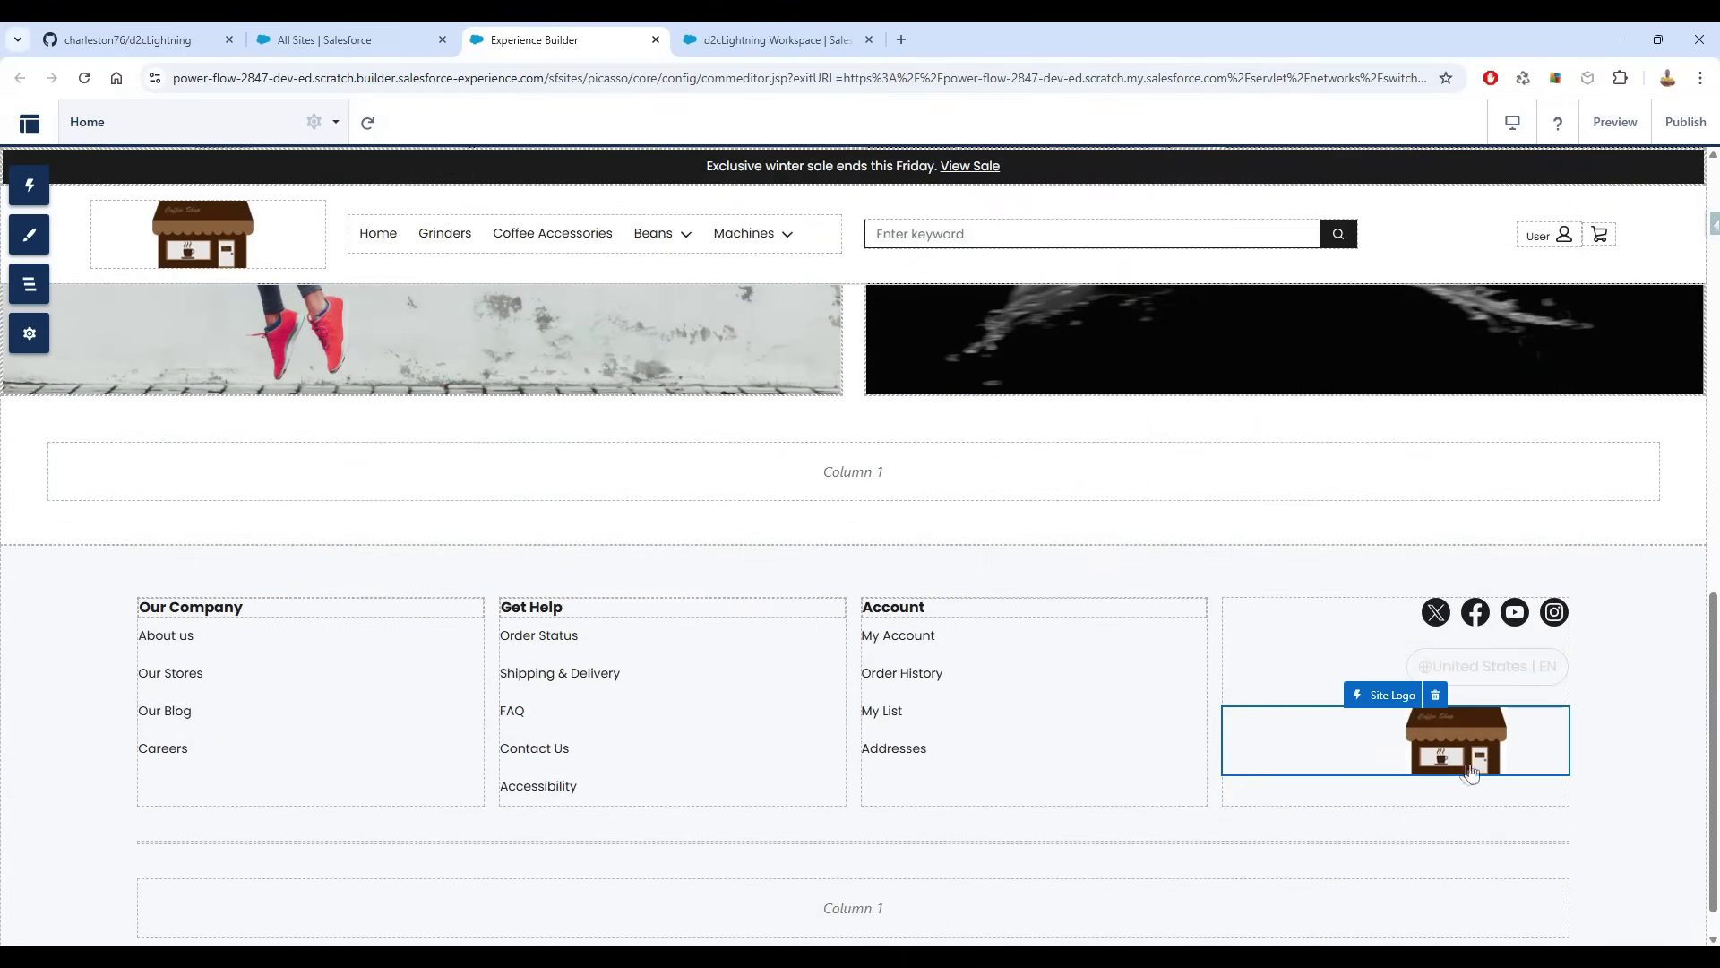
pyautogui.scroll(10, 876, 476)
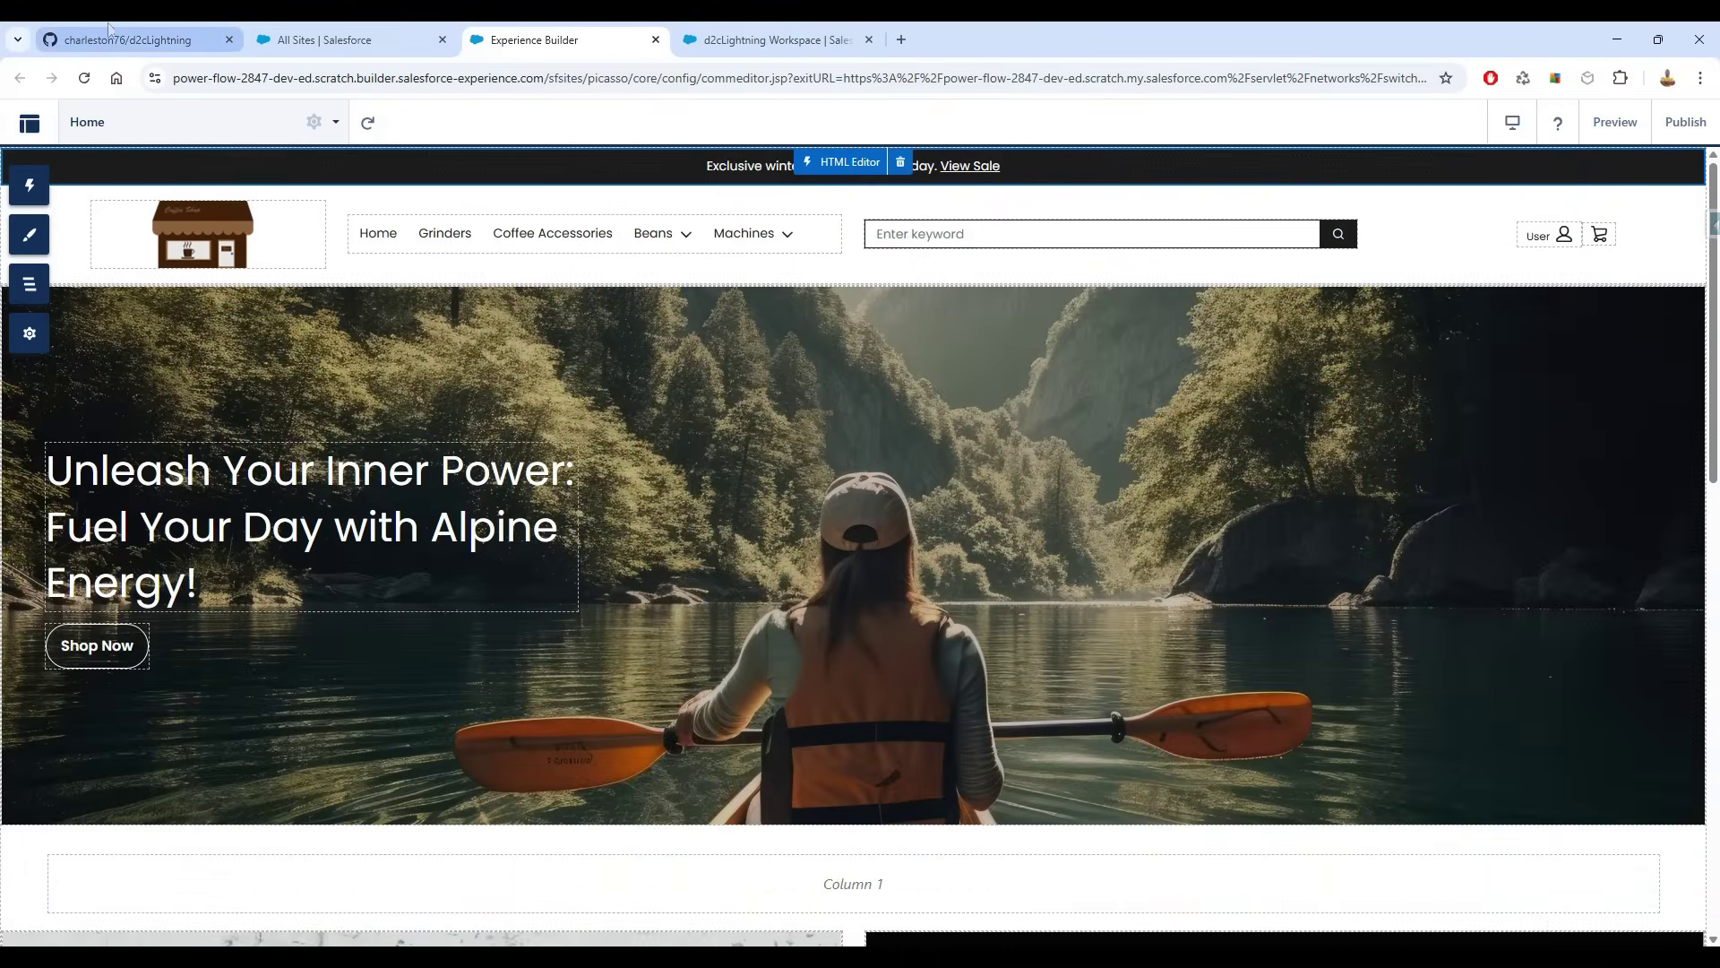
# - Copy the 6-importProductMedia.sh d2cLightning command from the README and run it in the terminal
pyautogui.click(108, 36)
pyautogui.click(477, 535)
pyautogui.moveTo(454, 293); pyautogui.dragTo(507, 297)
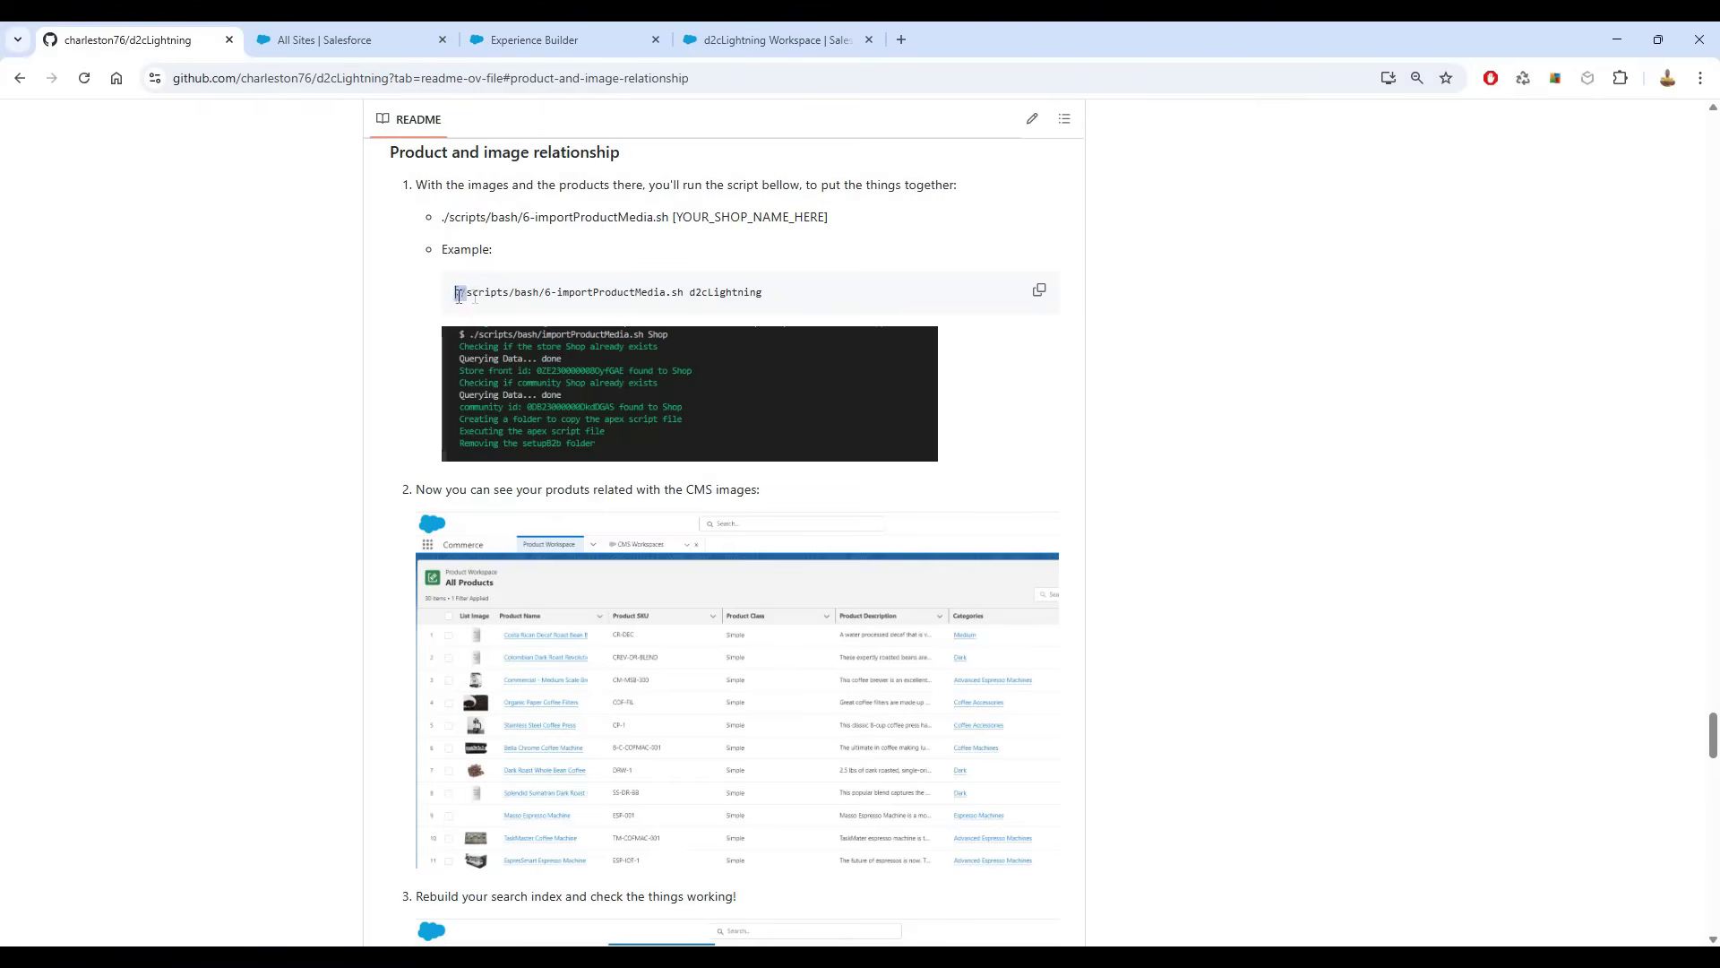
pyautogui.rightClick(776, 298)
pyautogui.click(807, 314)
pyautogui.hotkey('alt', 'Tab')
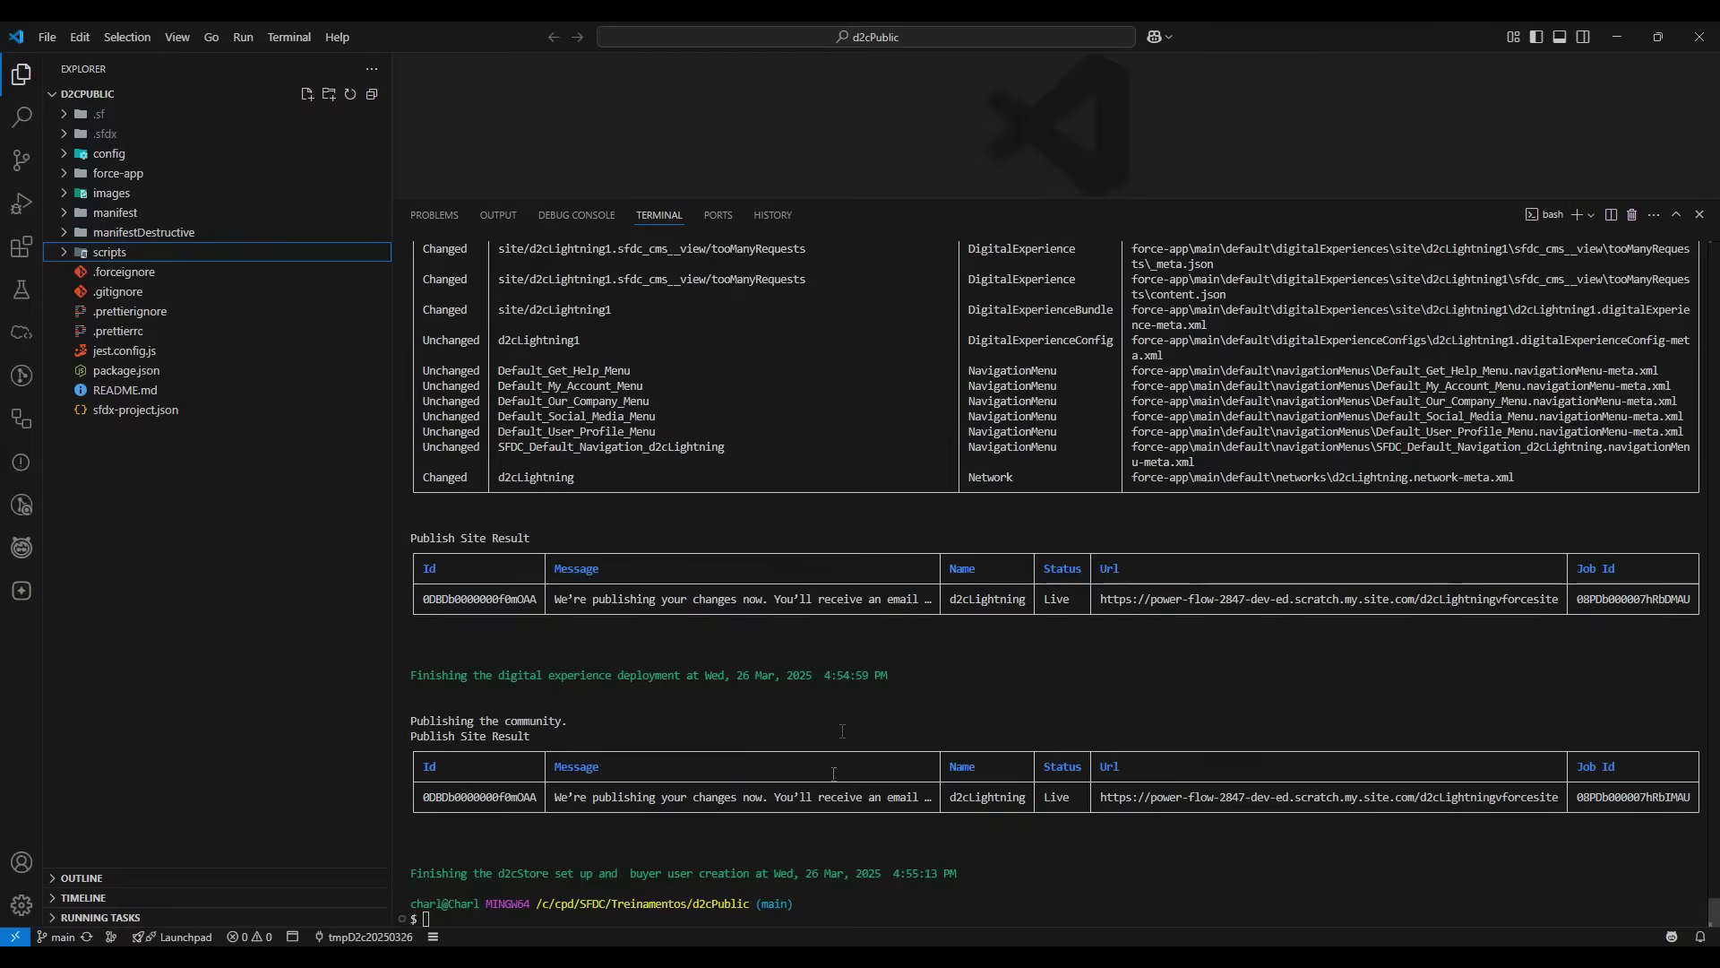
pyautogui.hotkey('ctrl', 'v')
pyautogui.hotkey('ctrl', 'l')
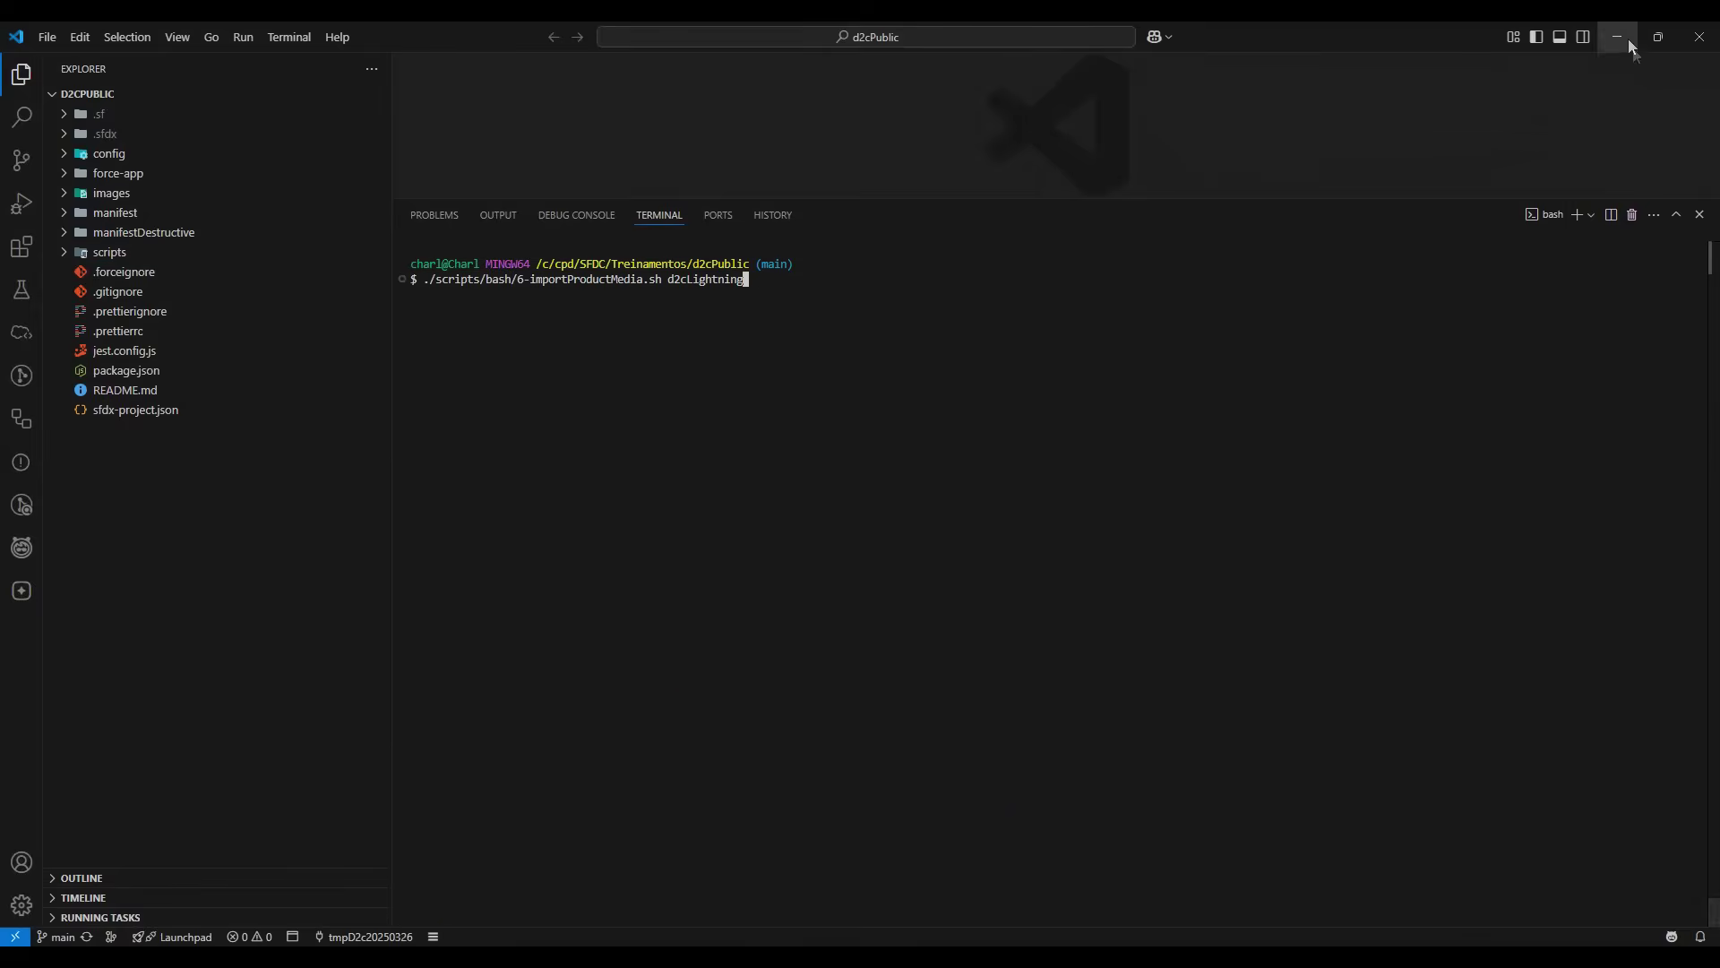
pyautogui.press('Return')
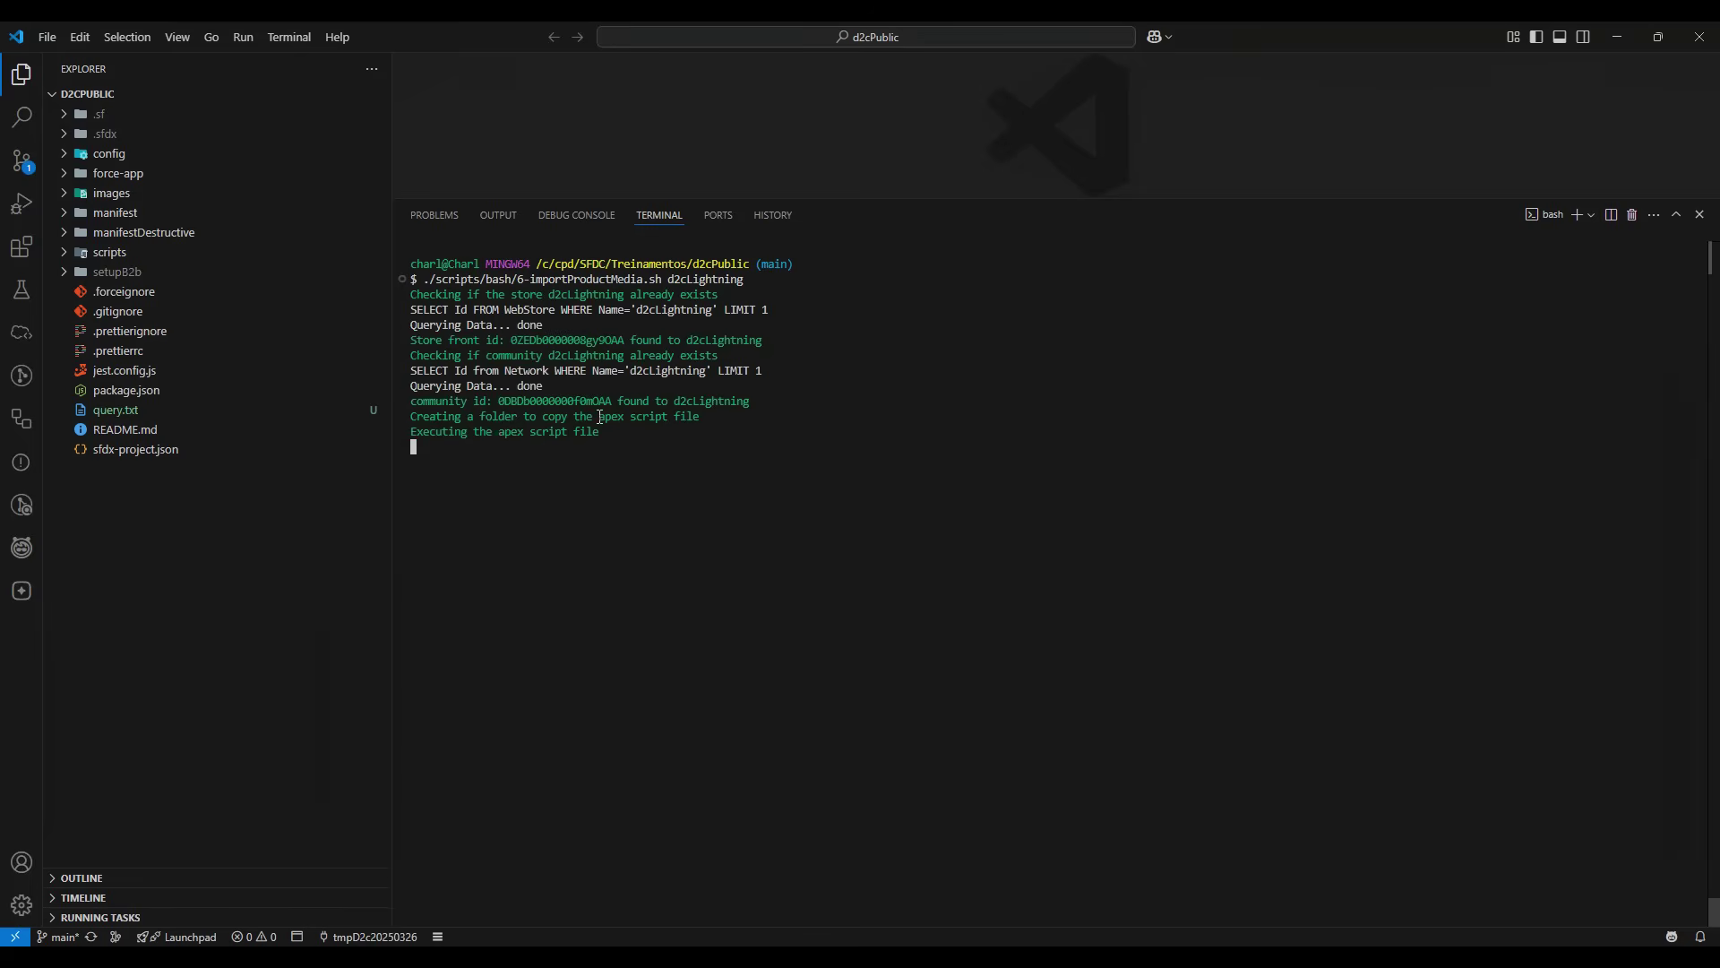
# - Return to the browser and open the d2cLightning store home
pyautogui.hotkey('alt', 'Tab')
pyautogui.click(776, 39)
pyautogui.click(188, 162)
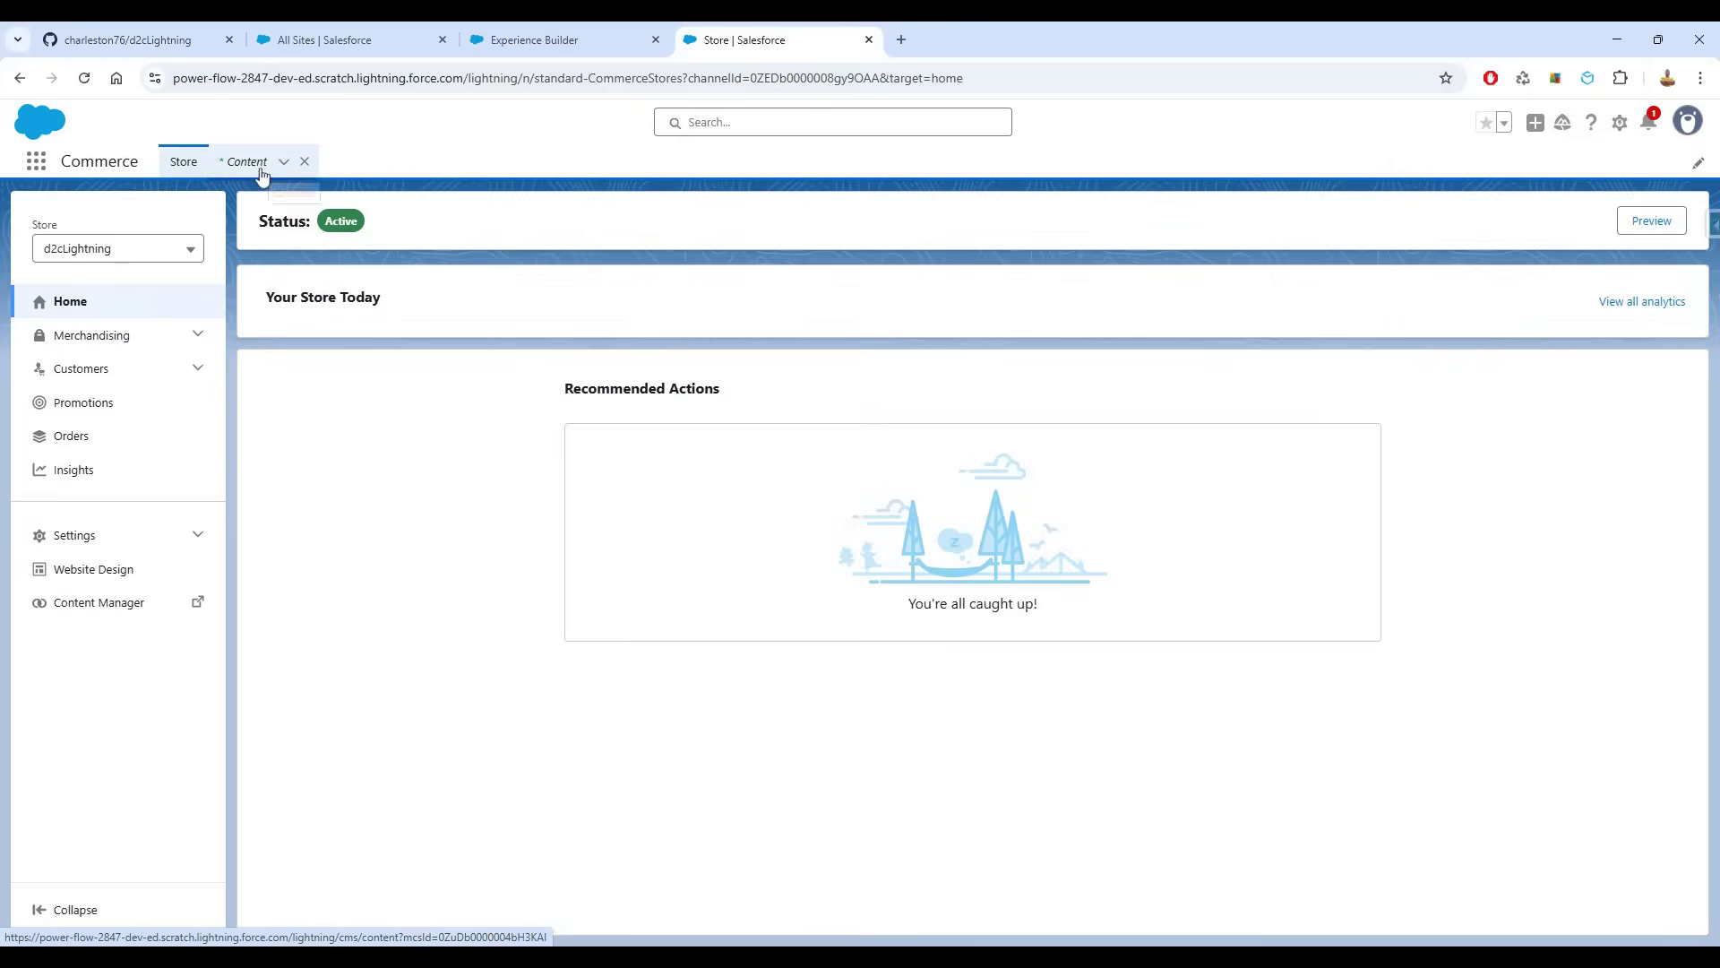
# - Open the d2cLightning product list and scroll it to check the product images
pyautogui.click(192, 337)
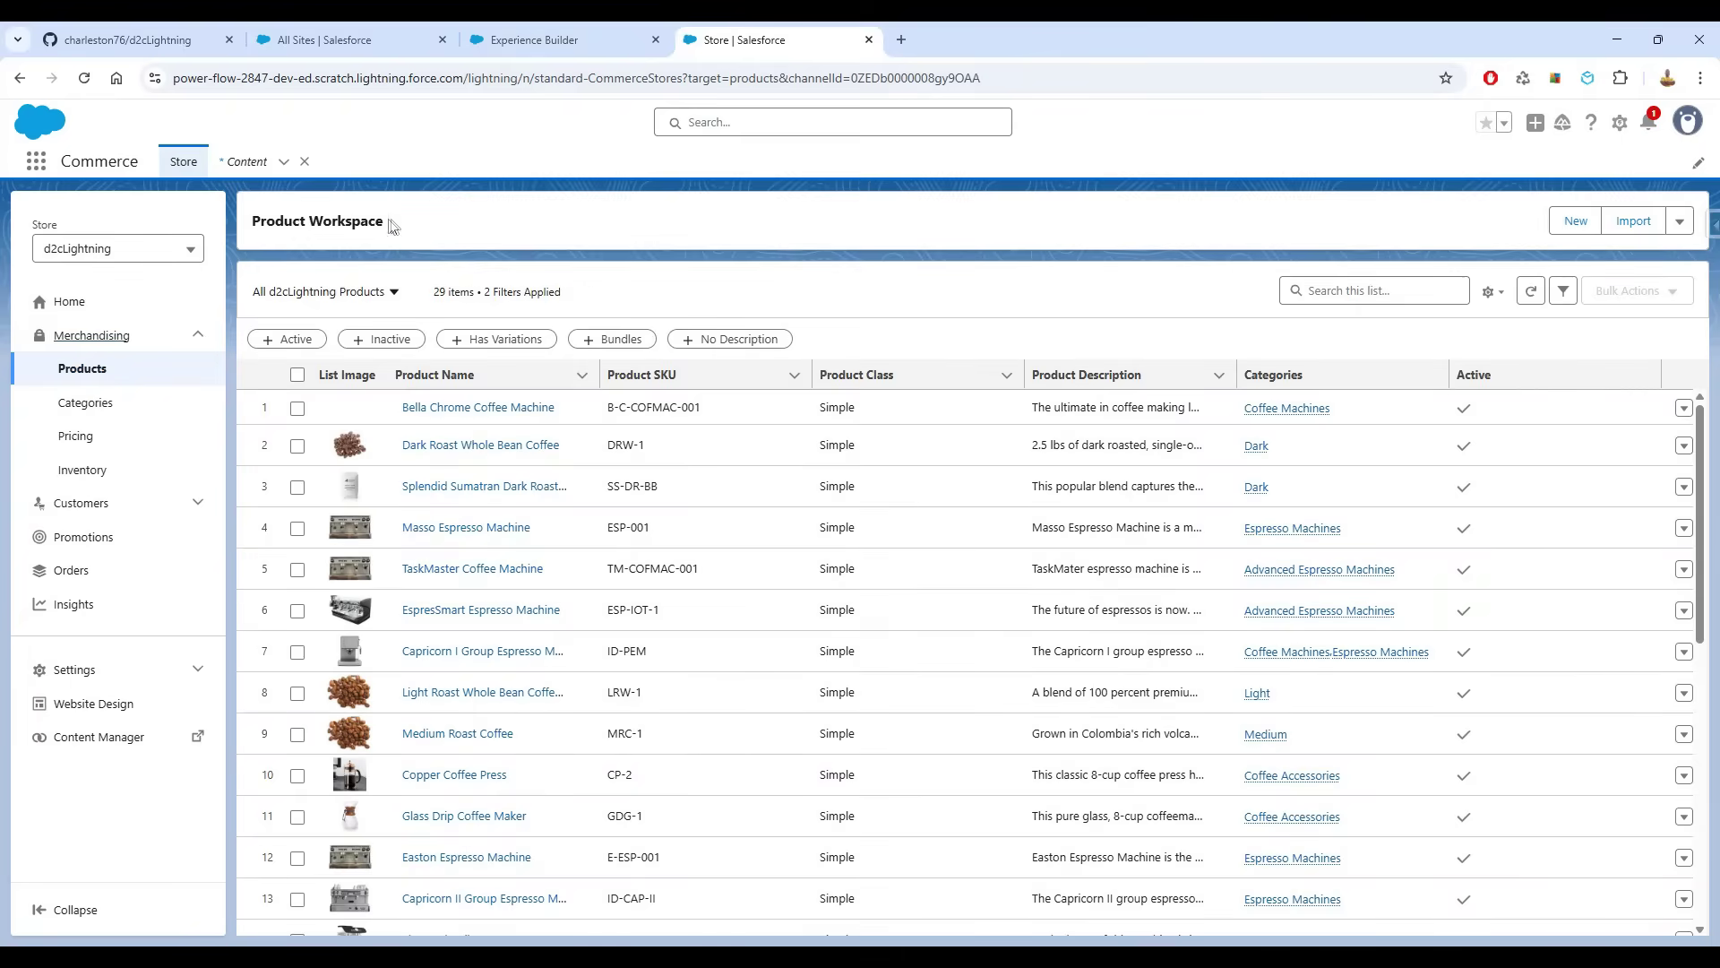
pyautogui.scroll(-8, 439, 501)
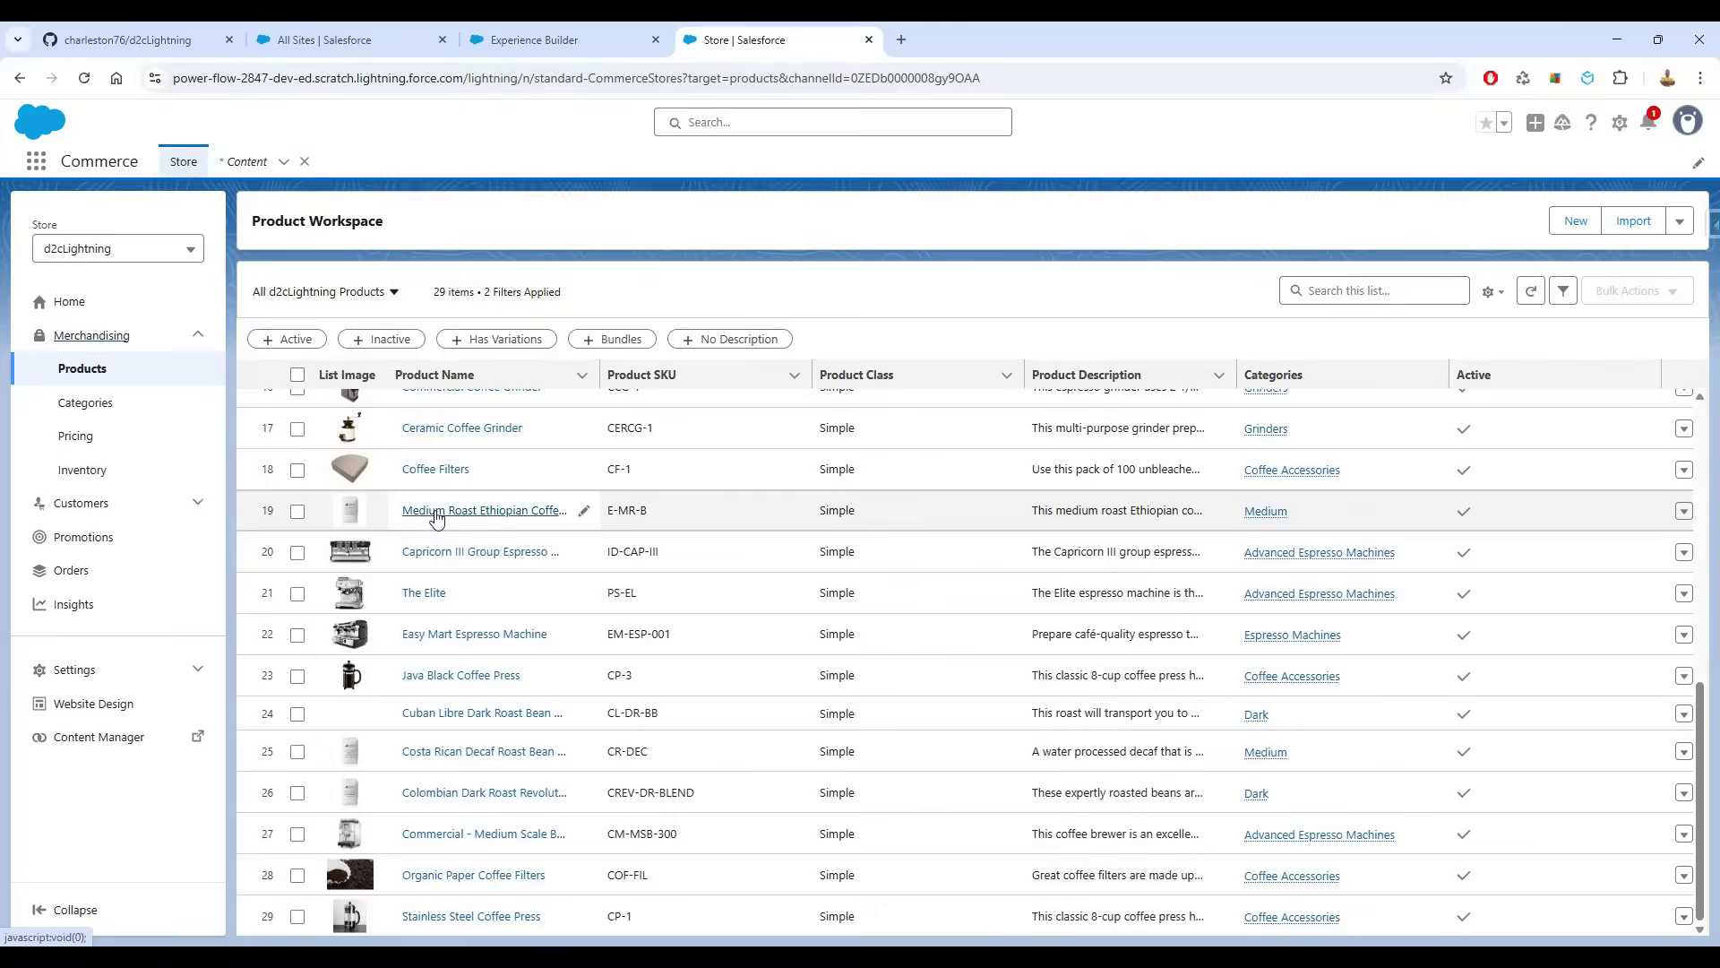
# - Following the README, activate the ActiveExternalShopperCommerceUser access policy in Setup
pyautogui.hotkey('ctrl', '1')
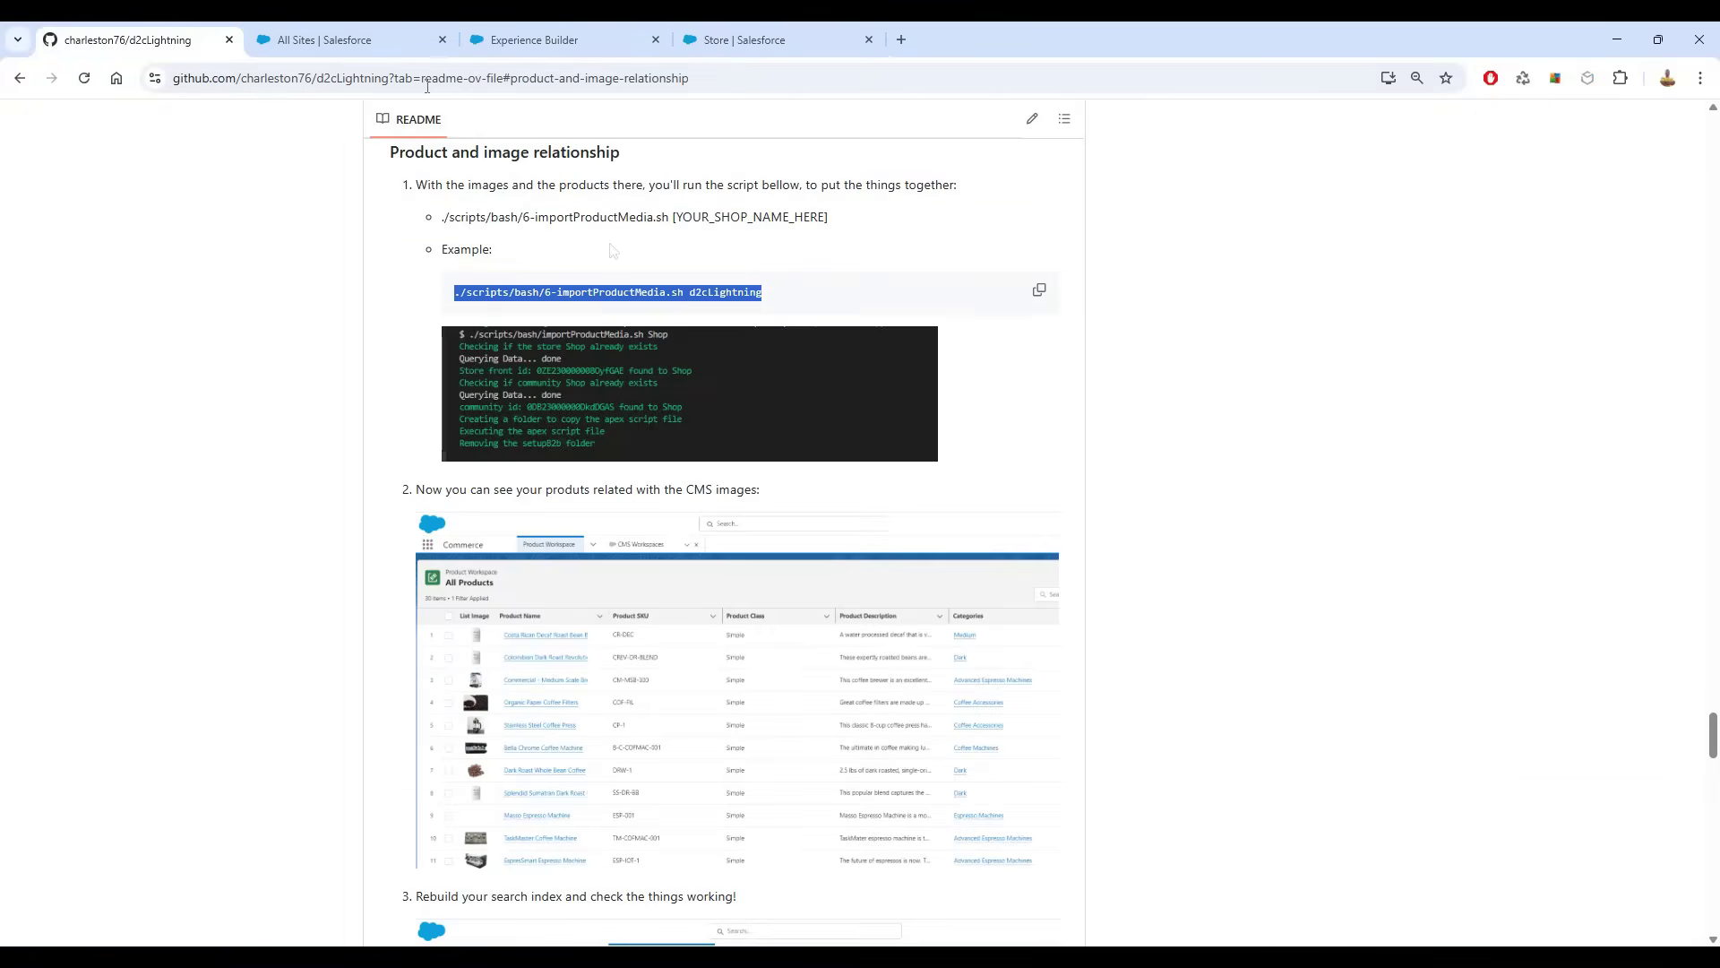
pyautogui.scroll(20, 638, 255)
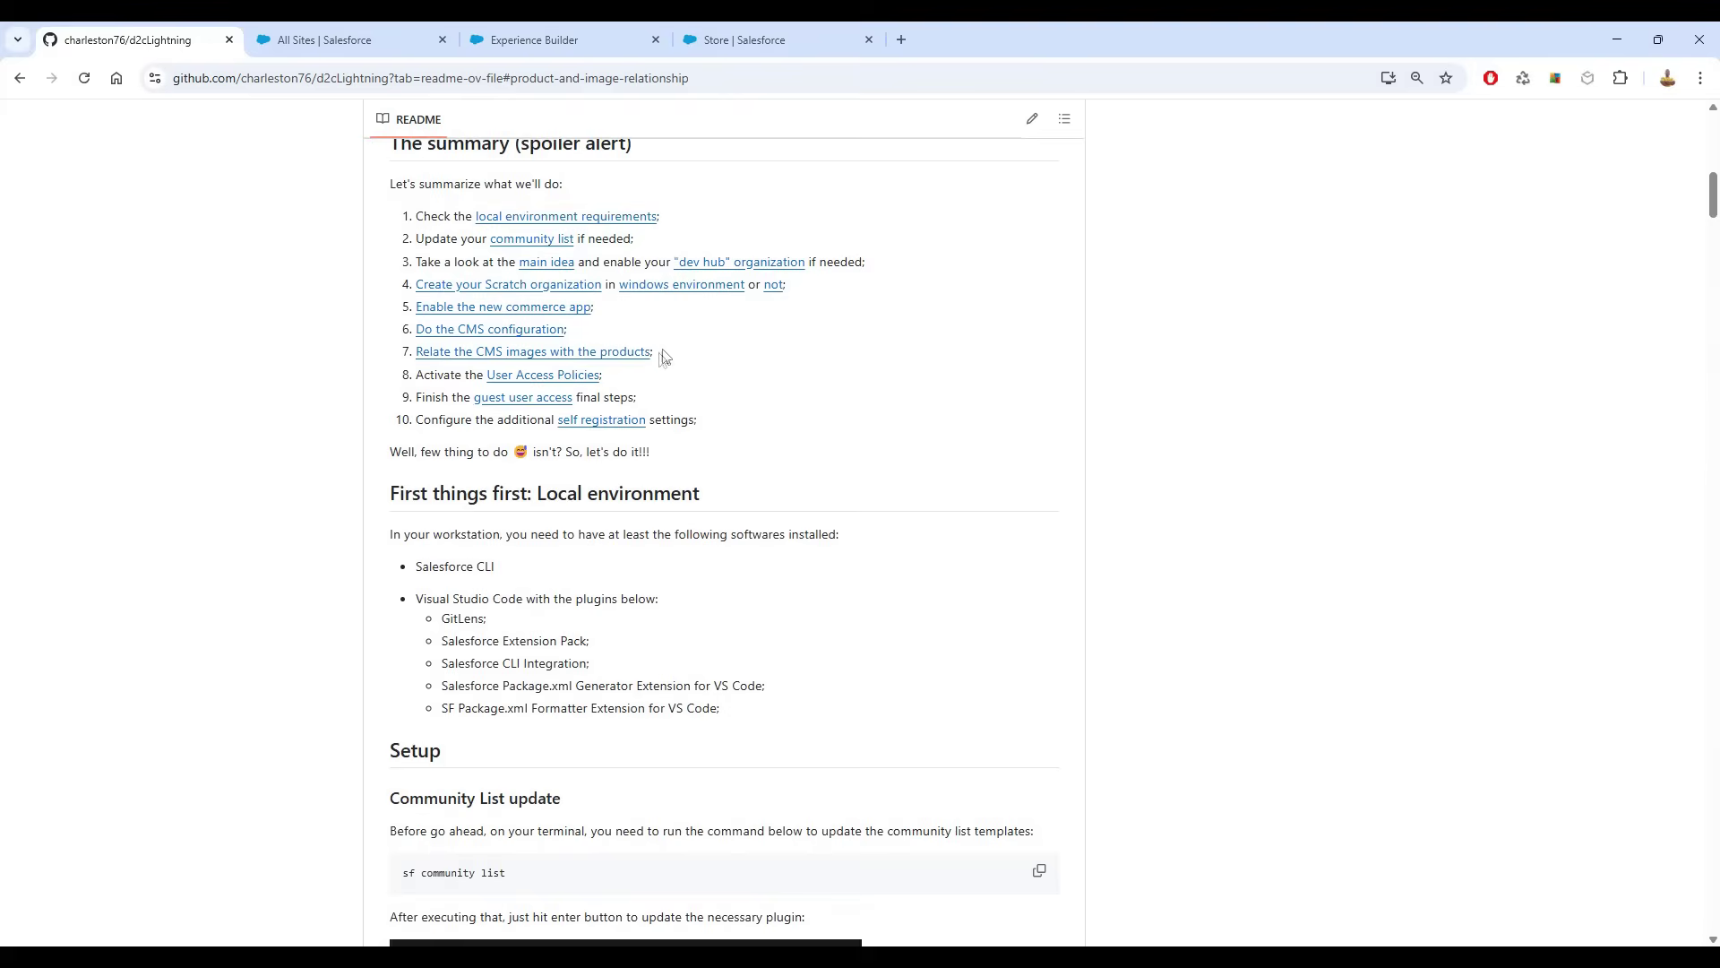
pyautogui.click(501, 381)
pyautogui.click(322, 39)
pyautogui.doubleClick(98, 210)
pyautogui.write('user acc')
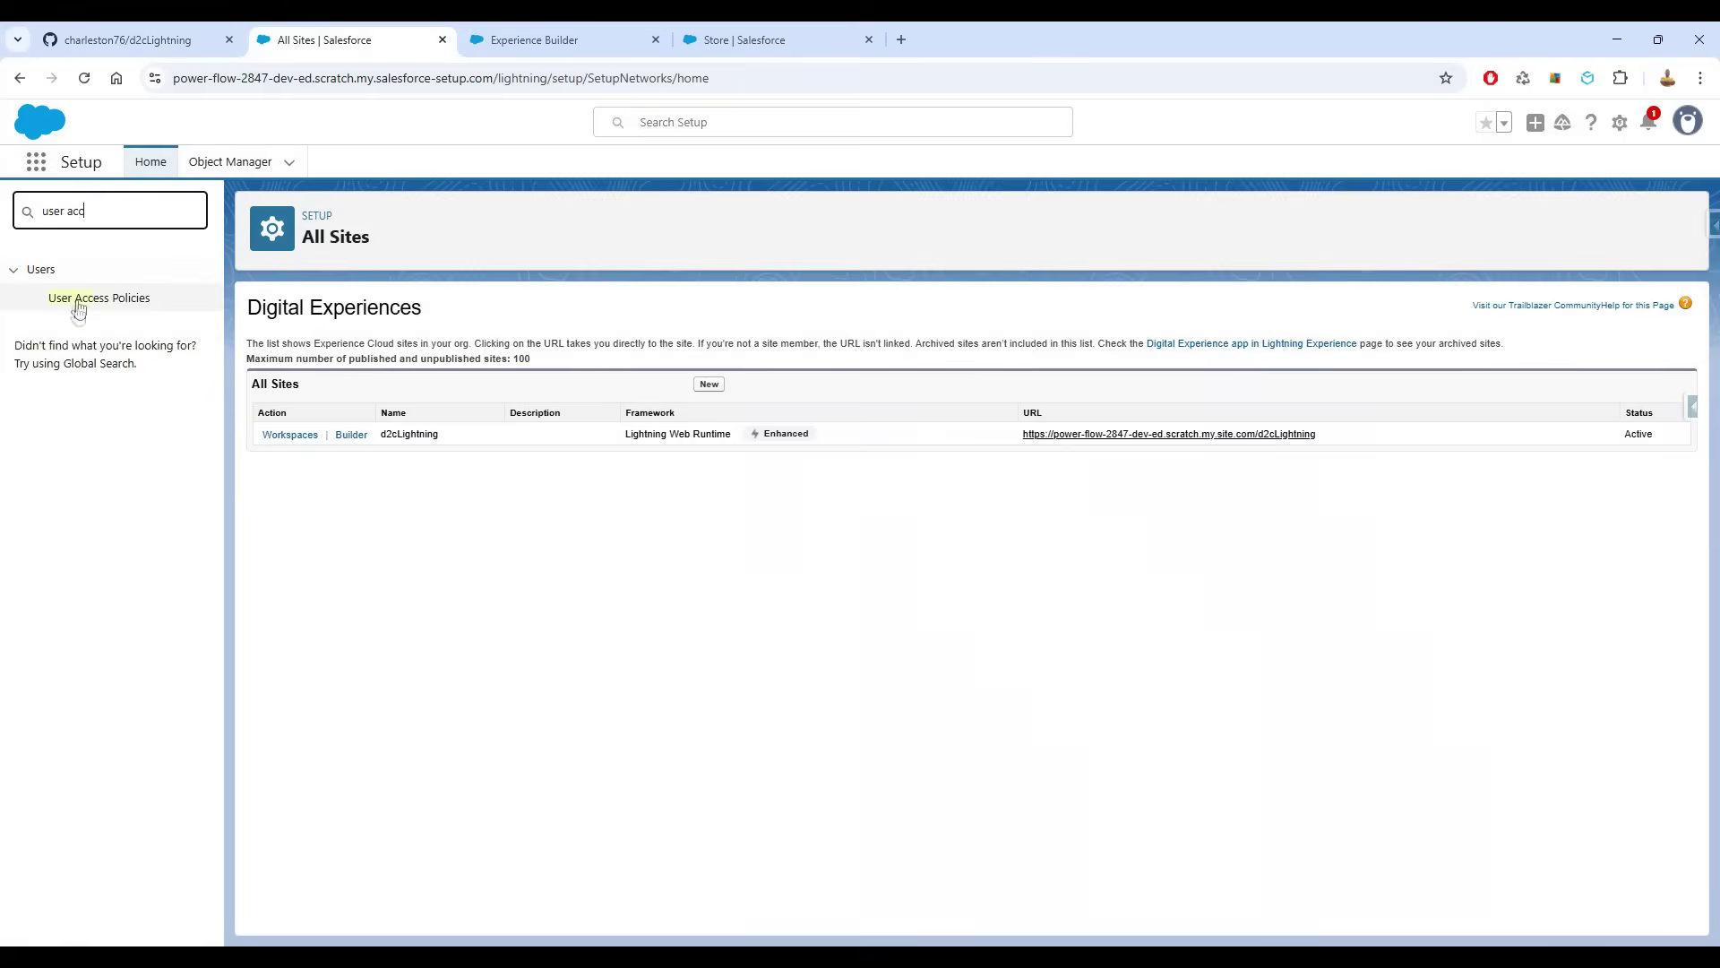
pyautogui.click(82, 299)
pyautogui.click(660, 401)
pyautogui.click(1091, 530)
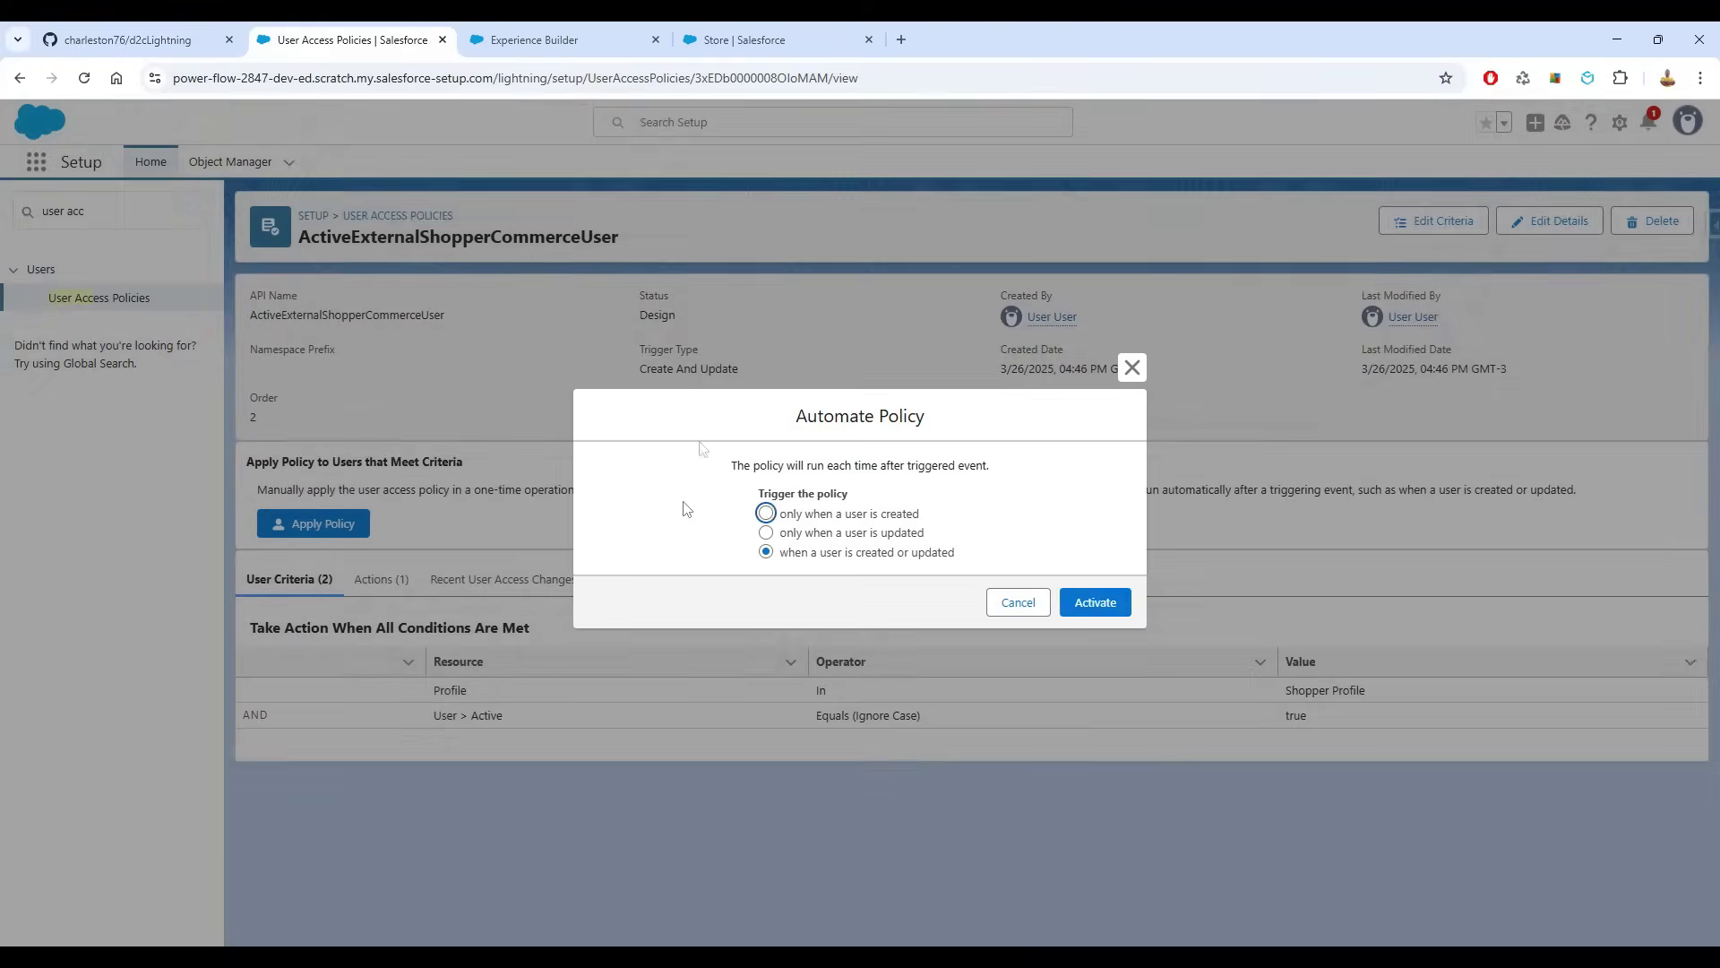
pyautogui.click(101, 757)
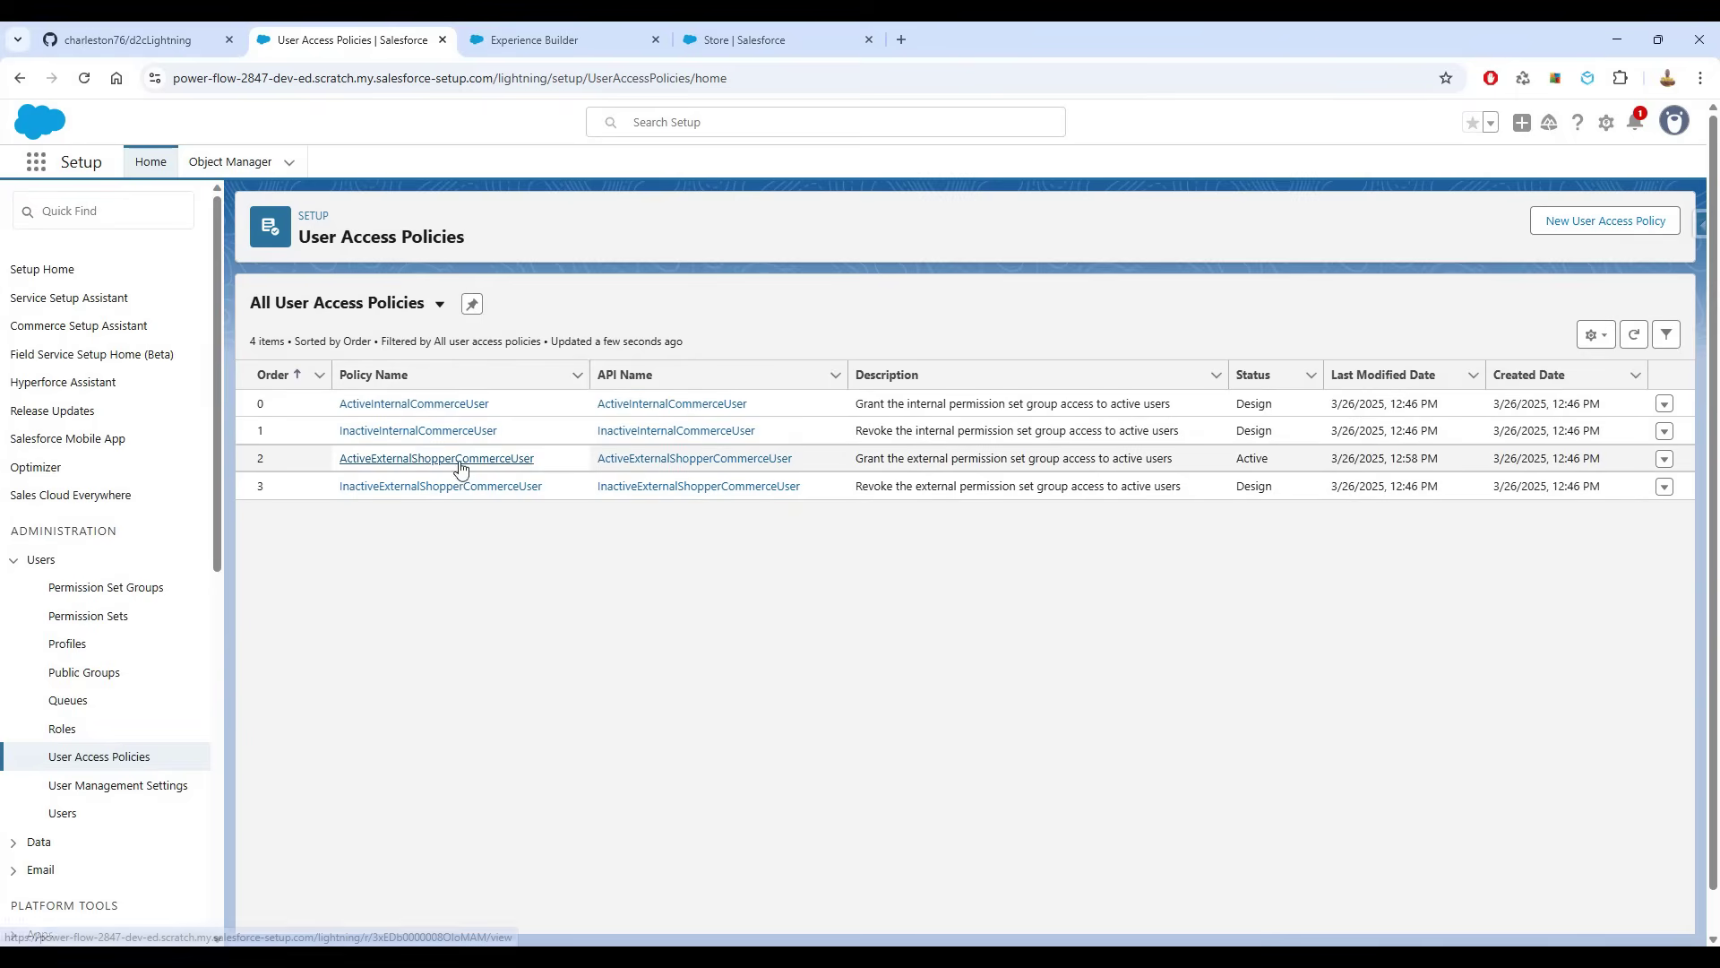
# - Start activating InactiveExternalShopperCommerceUser, then return to the user access policies list
pyautogui.click(513, 487)
pyautogui.click(1026, 516)
pyautogui.click(96, 756)
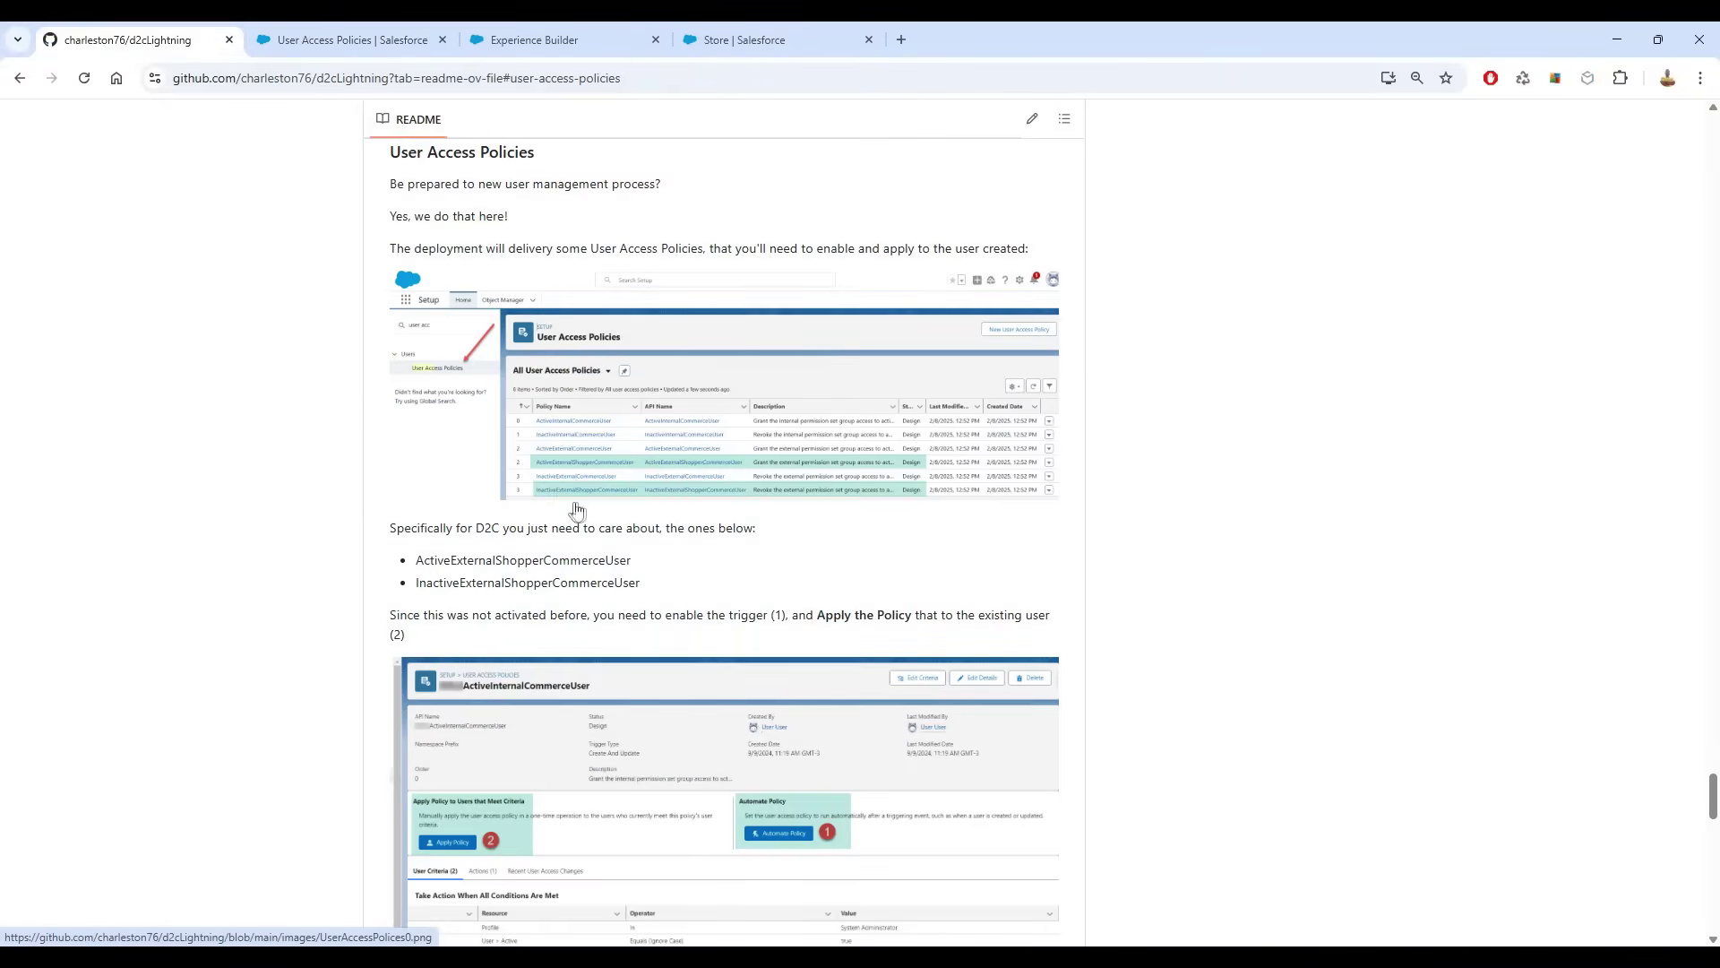
pyautogui.scroll(-20, 562, 503)
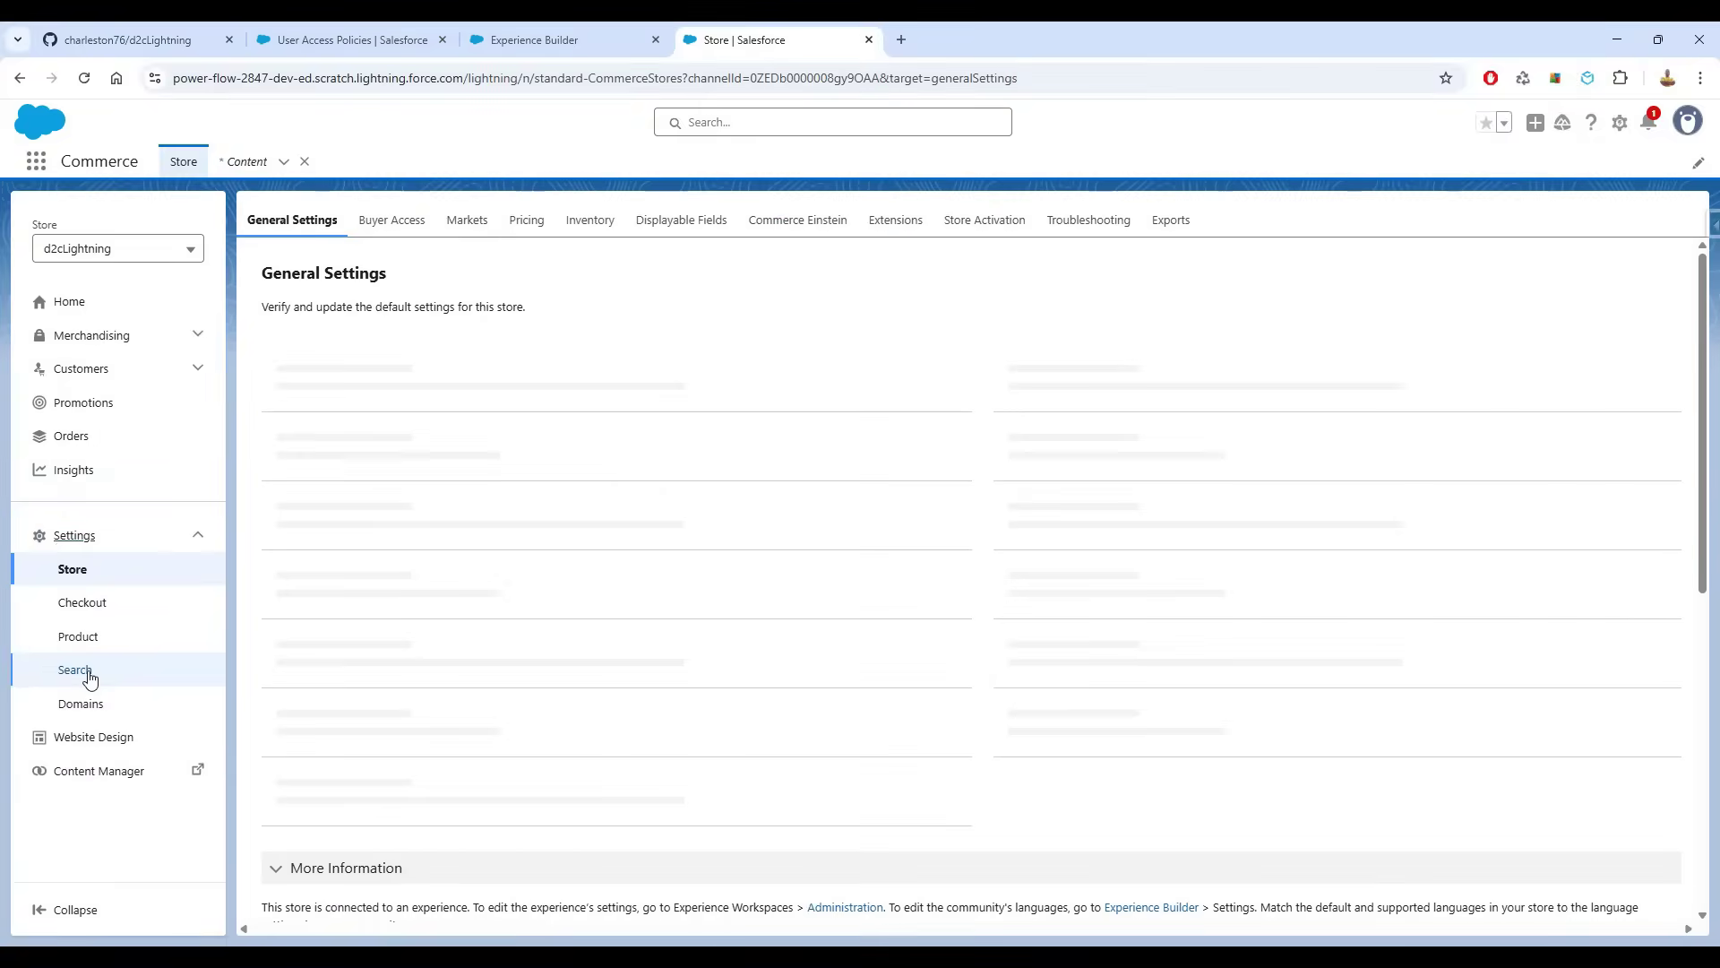
# - In Buyer Access, set Account Record Type to Person Account, make d2cLightning Buyer Group the default, and save
pyautogui.click(388, 219)
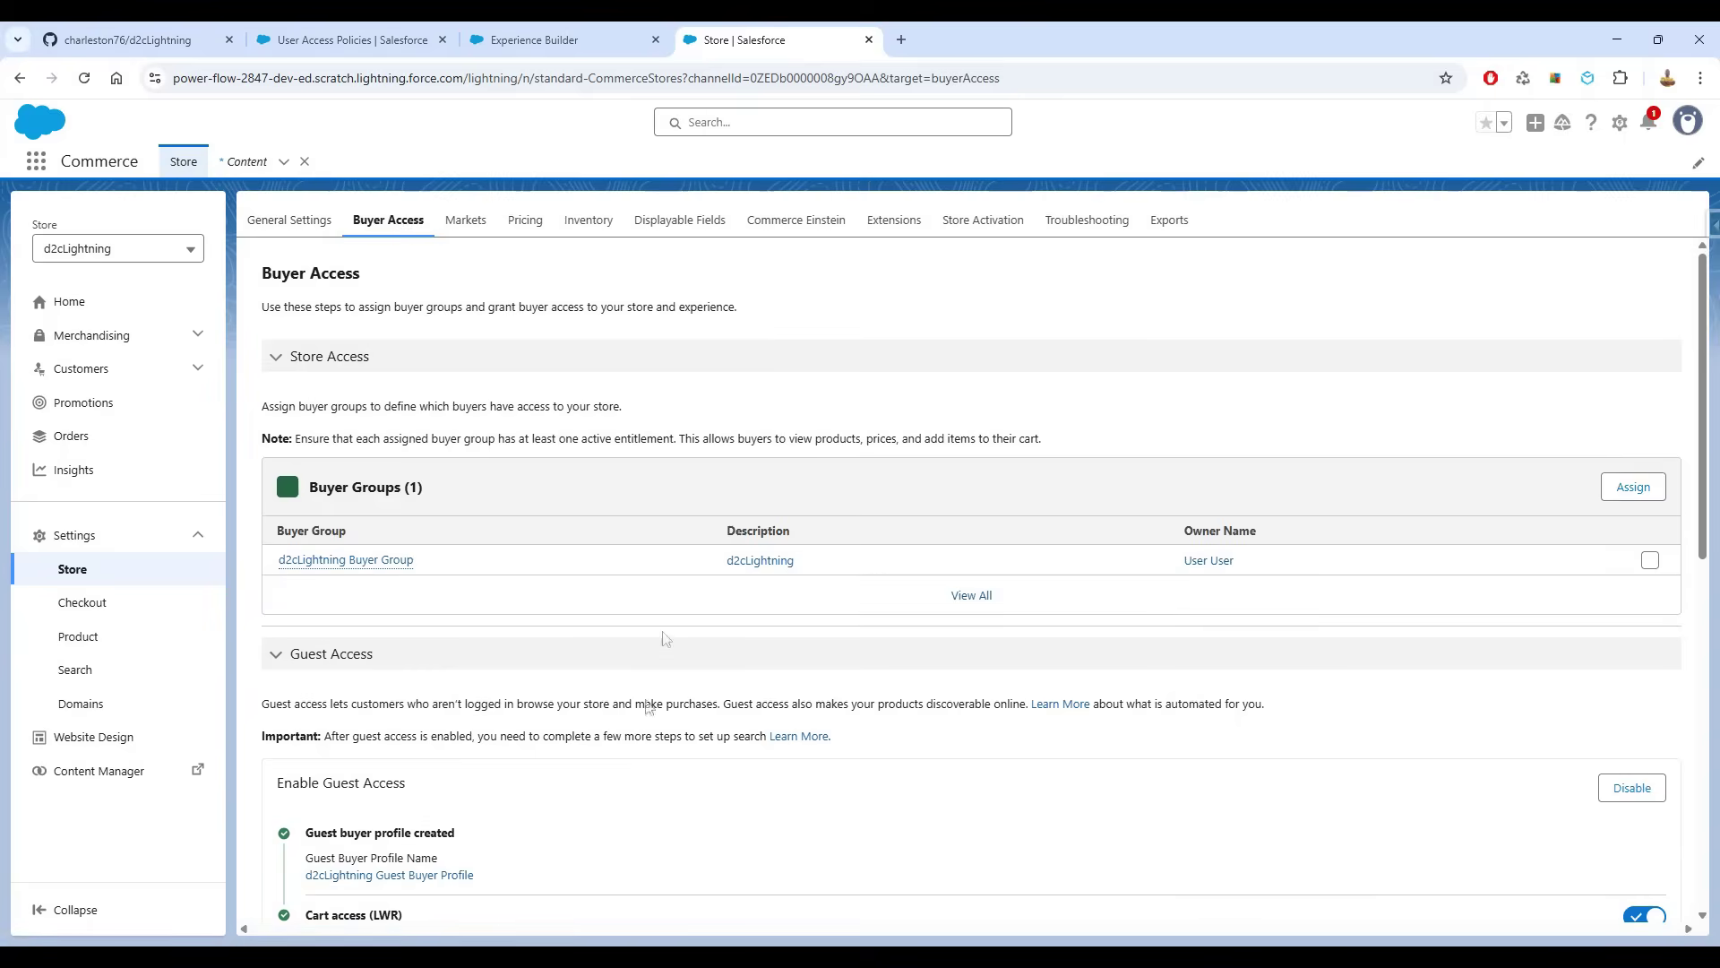
pyautogui.scroll(-5, 616, 661)
pyautogui.scroll(-4, 616, 661)
pyautogui.scroll(-2, 1144, 603)
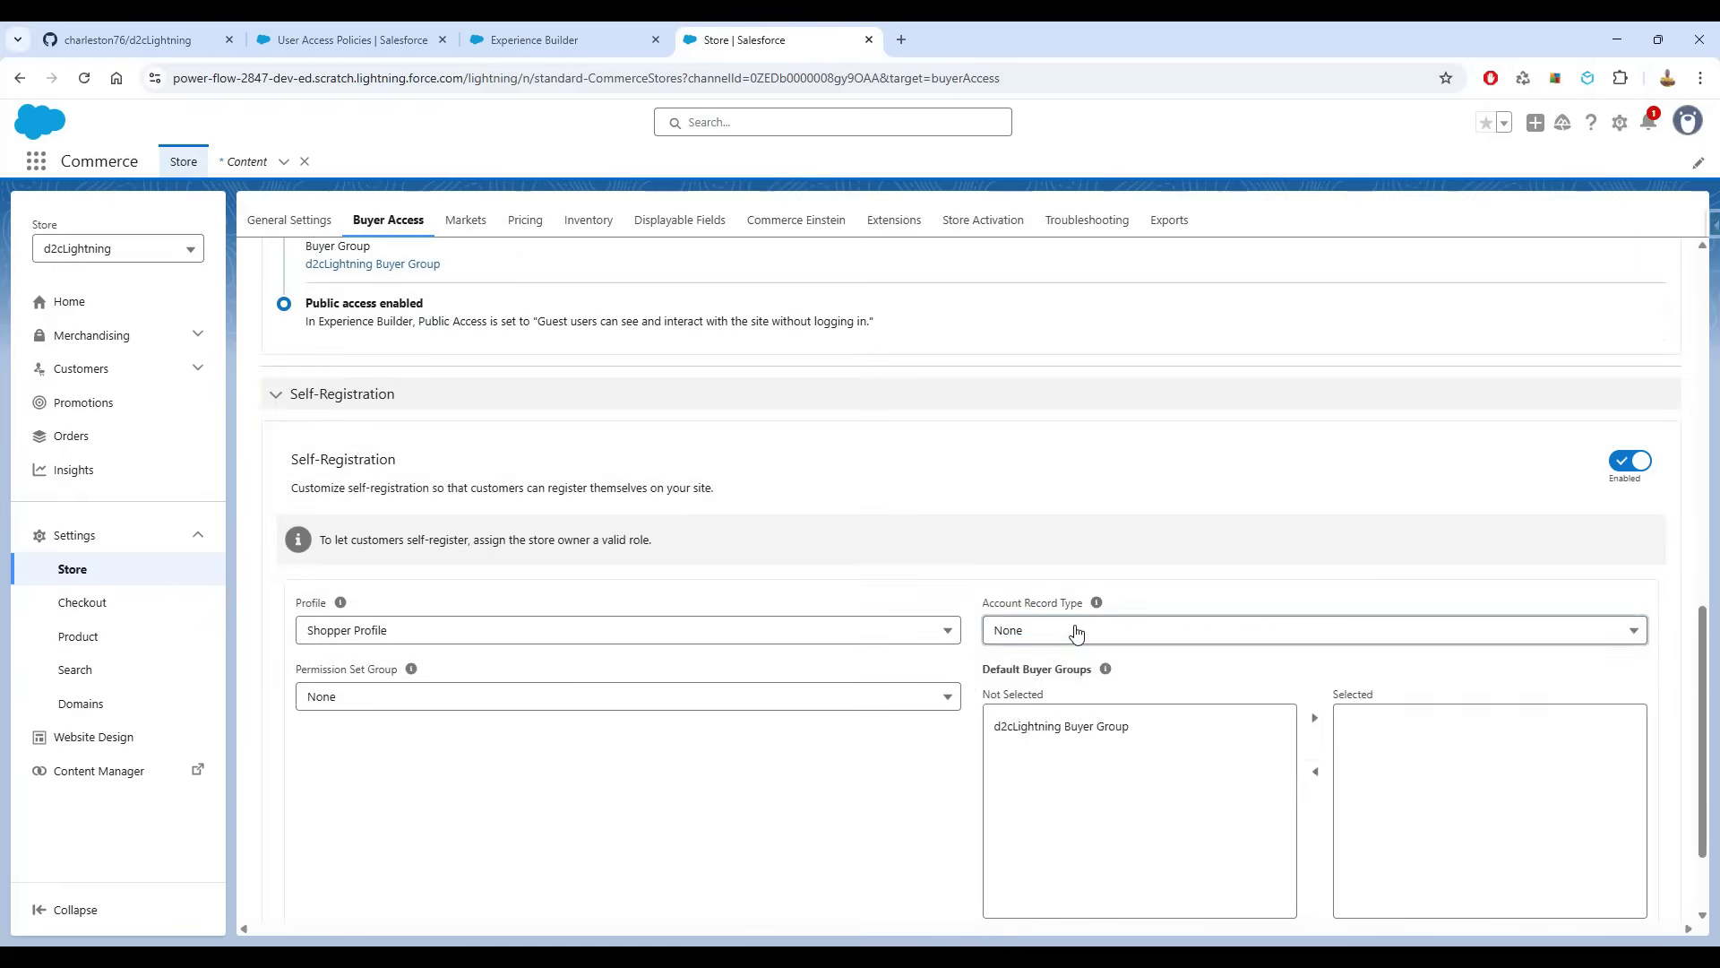
pyautogui.click(1076, 632)
pyautogui.click(1088, 697)
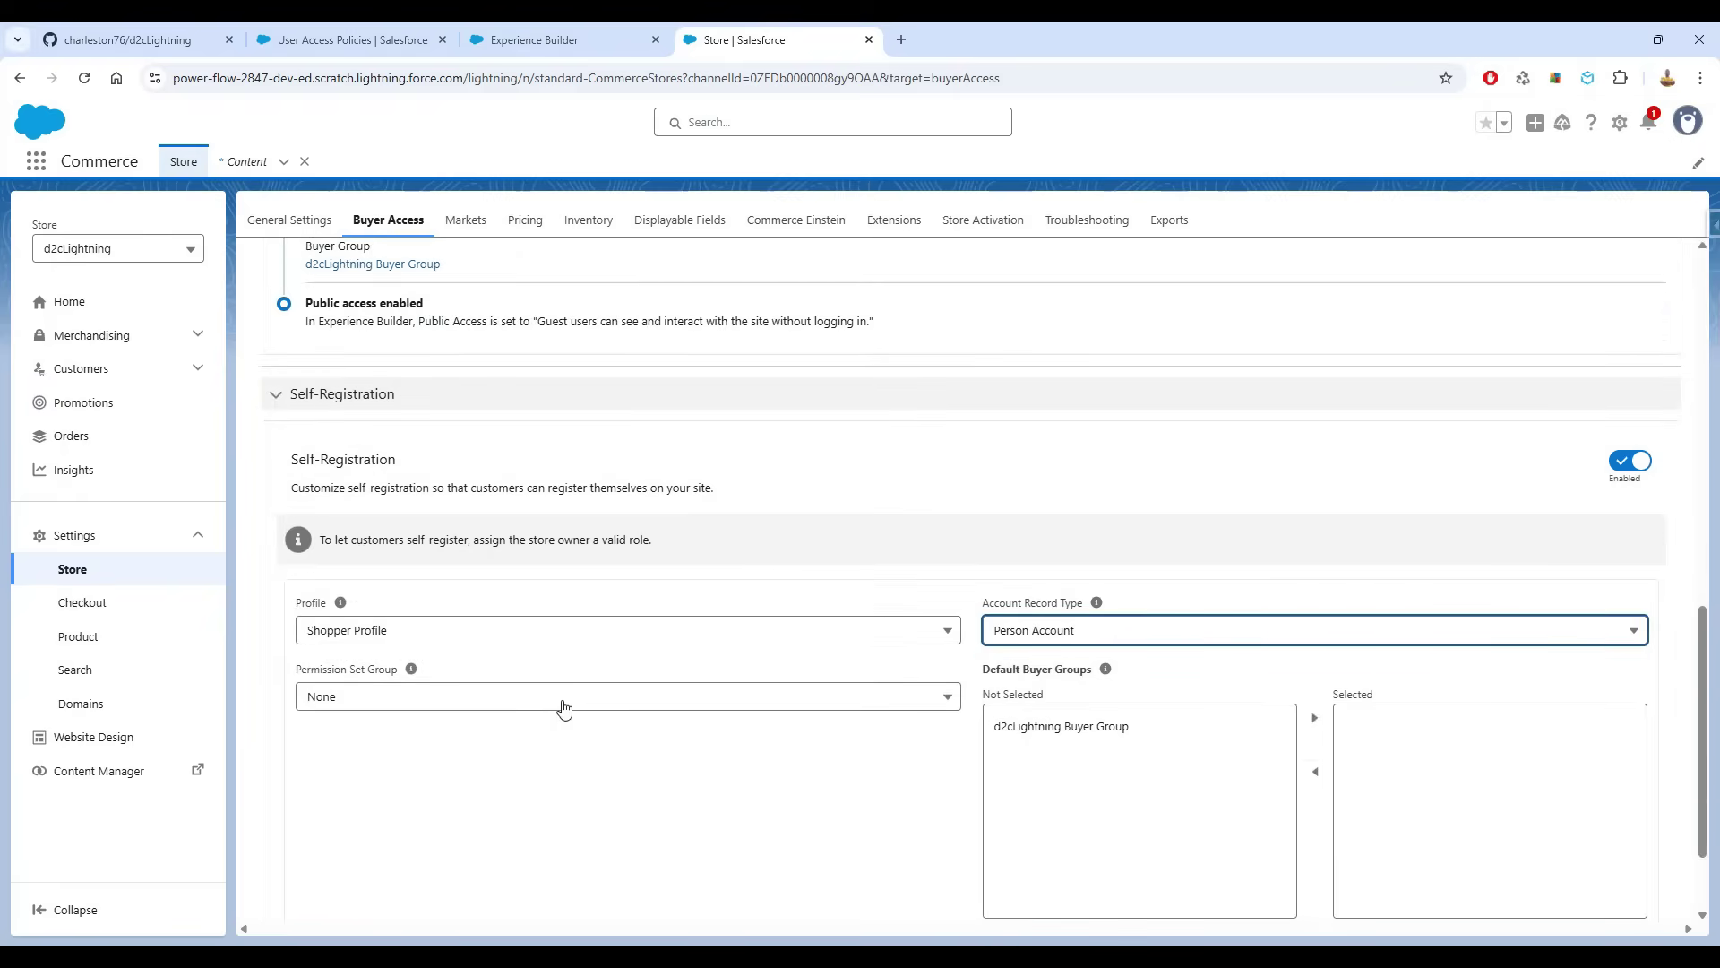
pyautogui.click(1079, 730)
pyautogui.click(1314, 717)
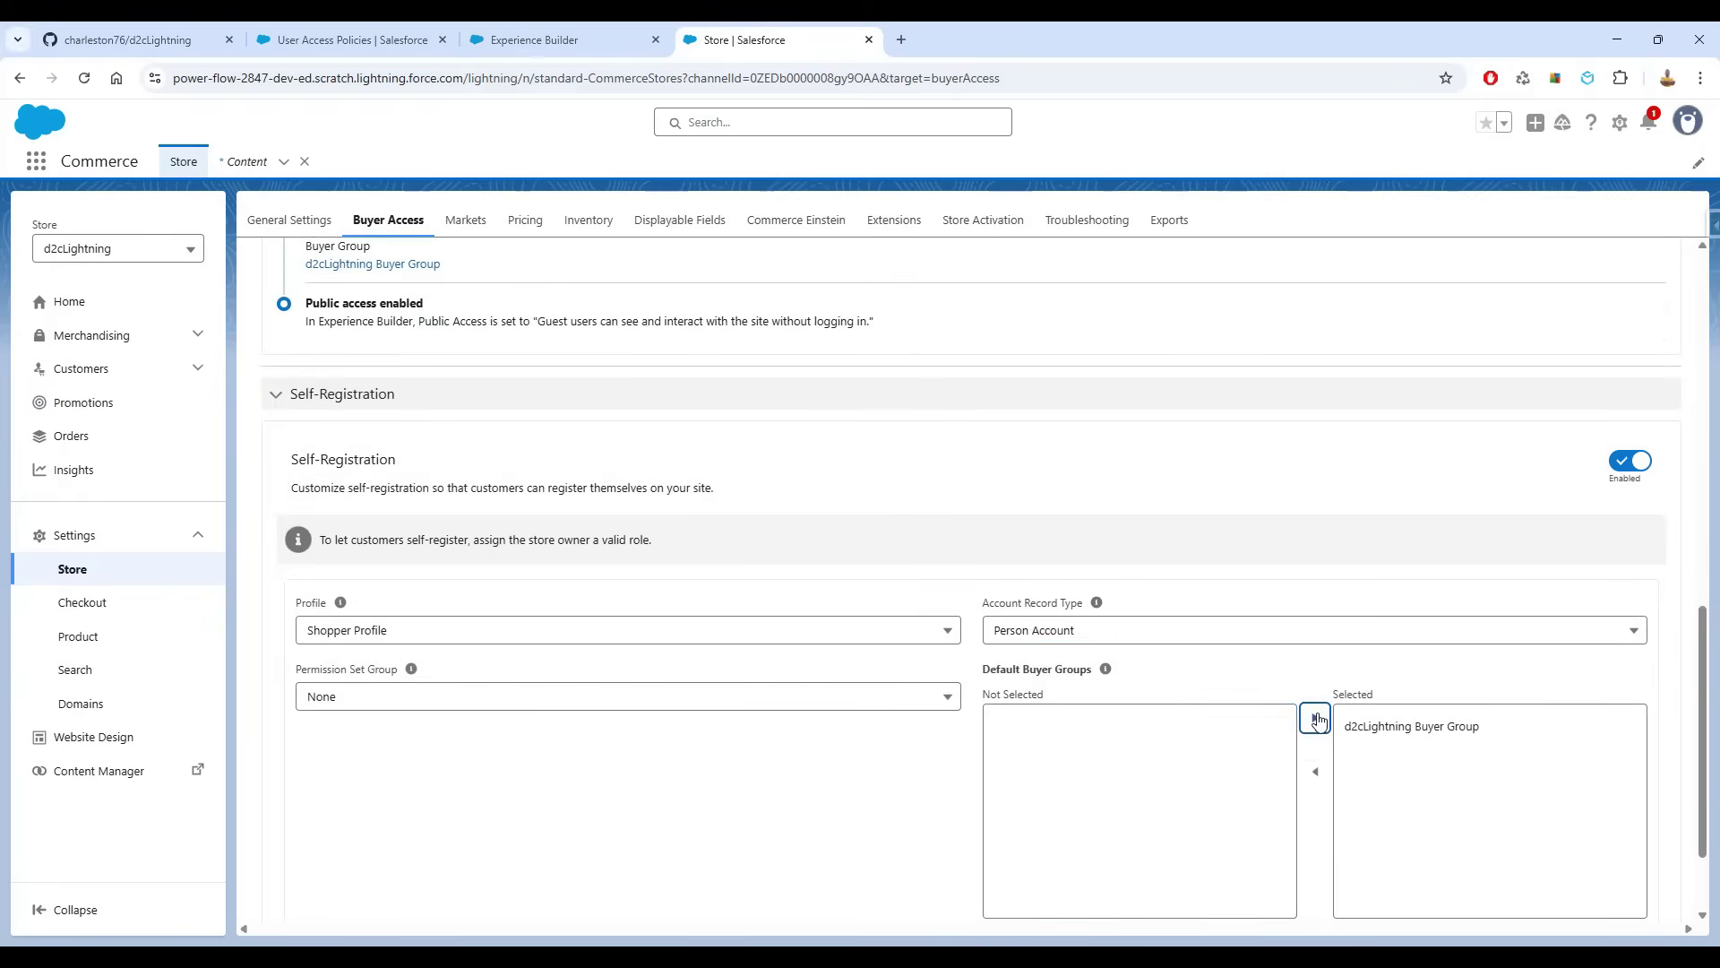
pyautogui.scroll(-1, 1124, 818)
pyautogui.click(1005, 820)
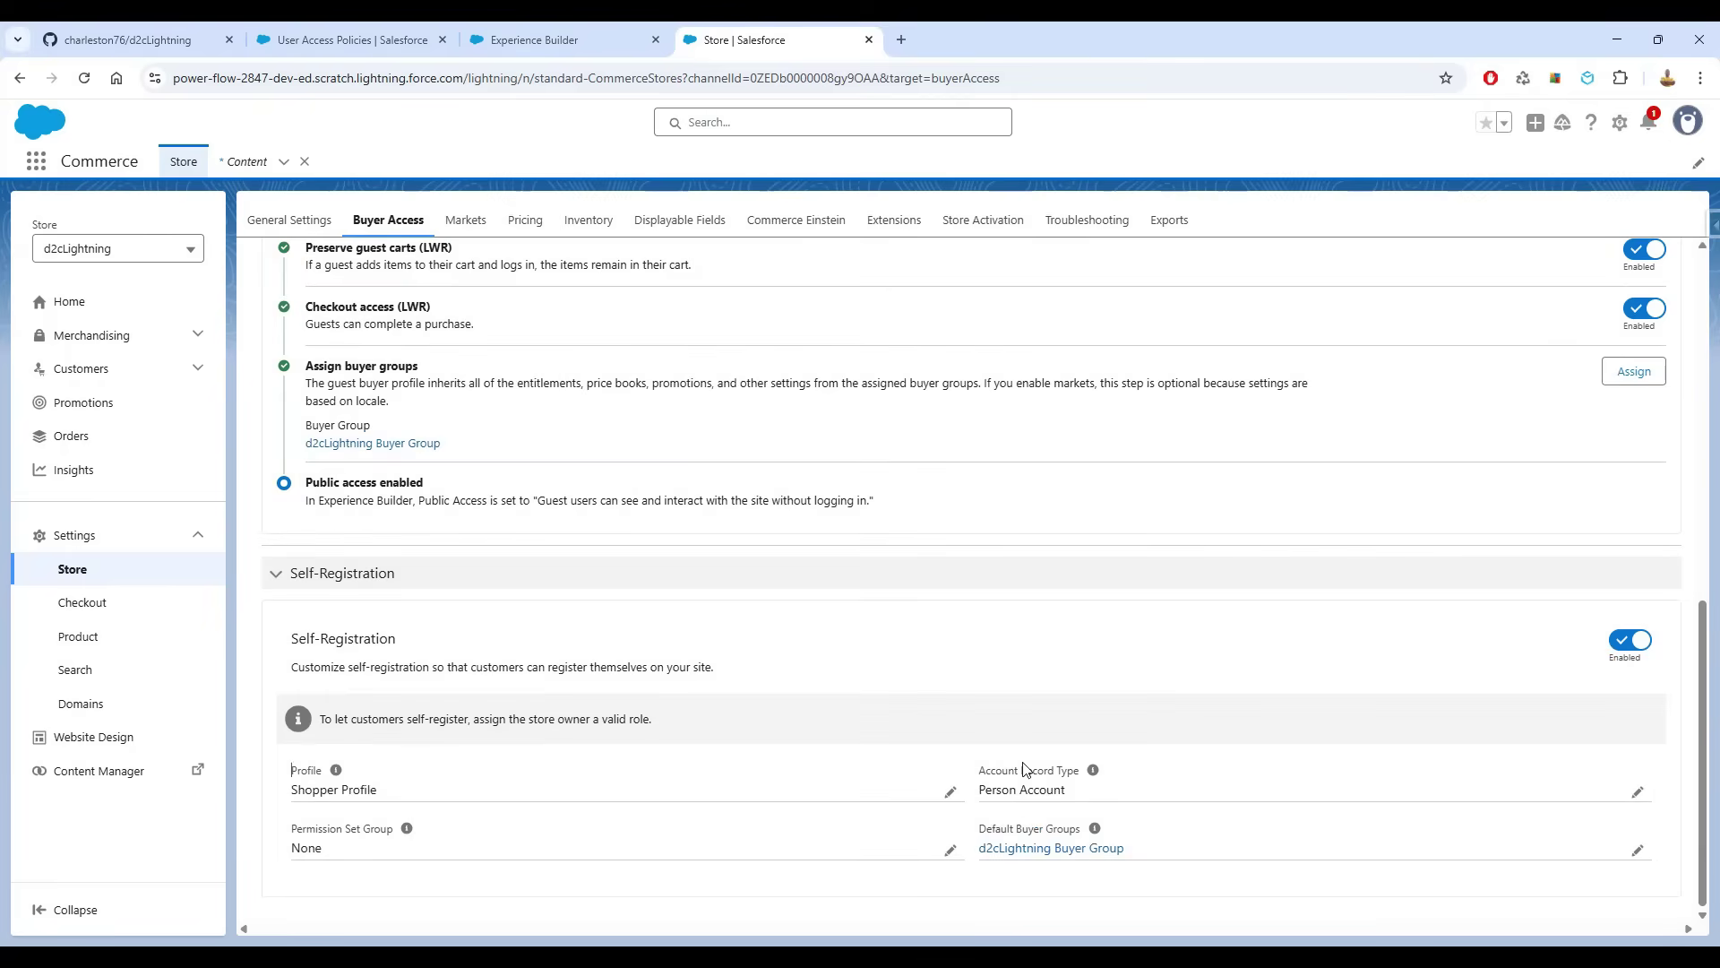
# - Run a full search index update on the d2cLightning store, covering 29 products
pyautogui.click(98, 677)
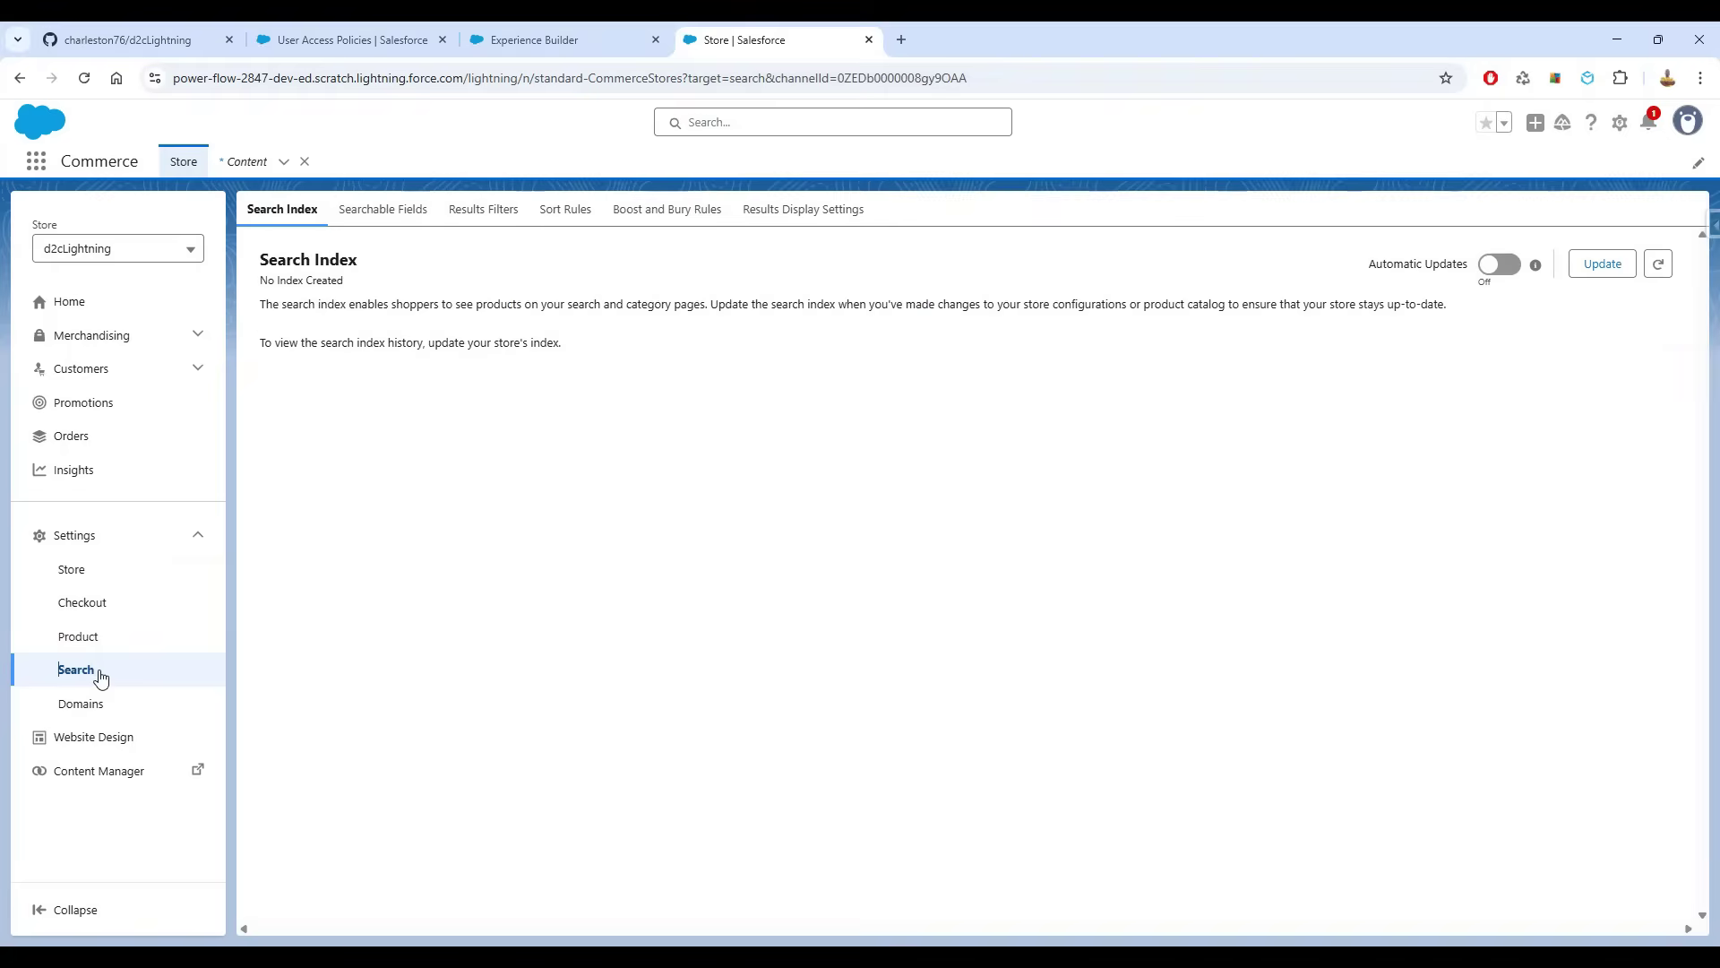
pyautogui.click(1578, 268)
pyautogui.click(1185, 694)
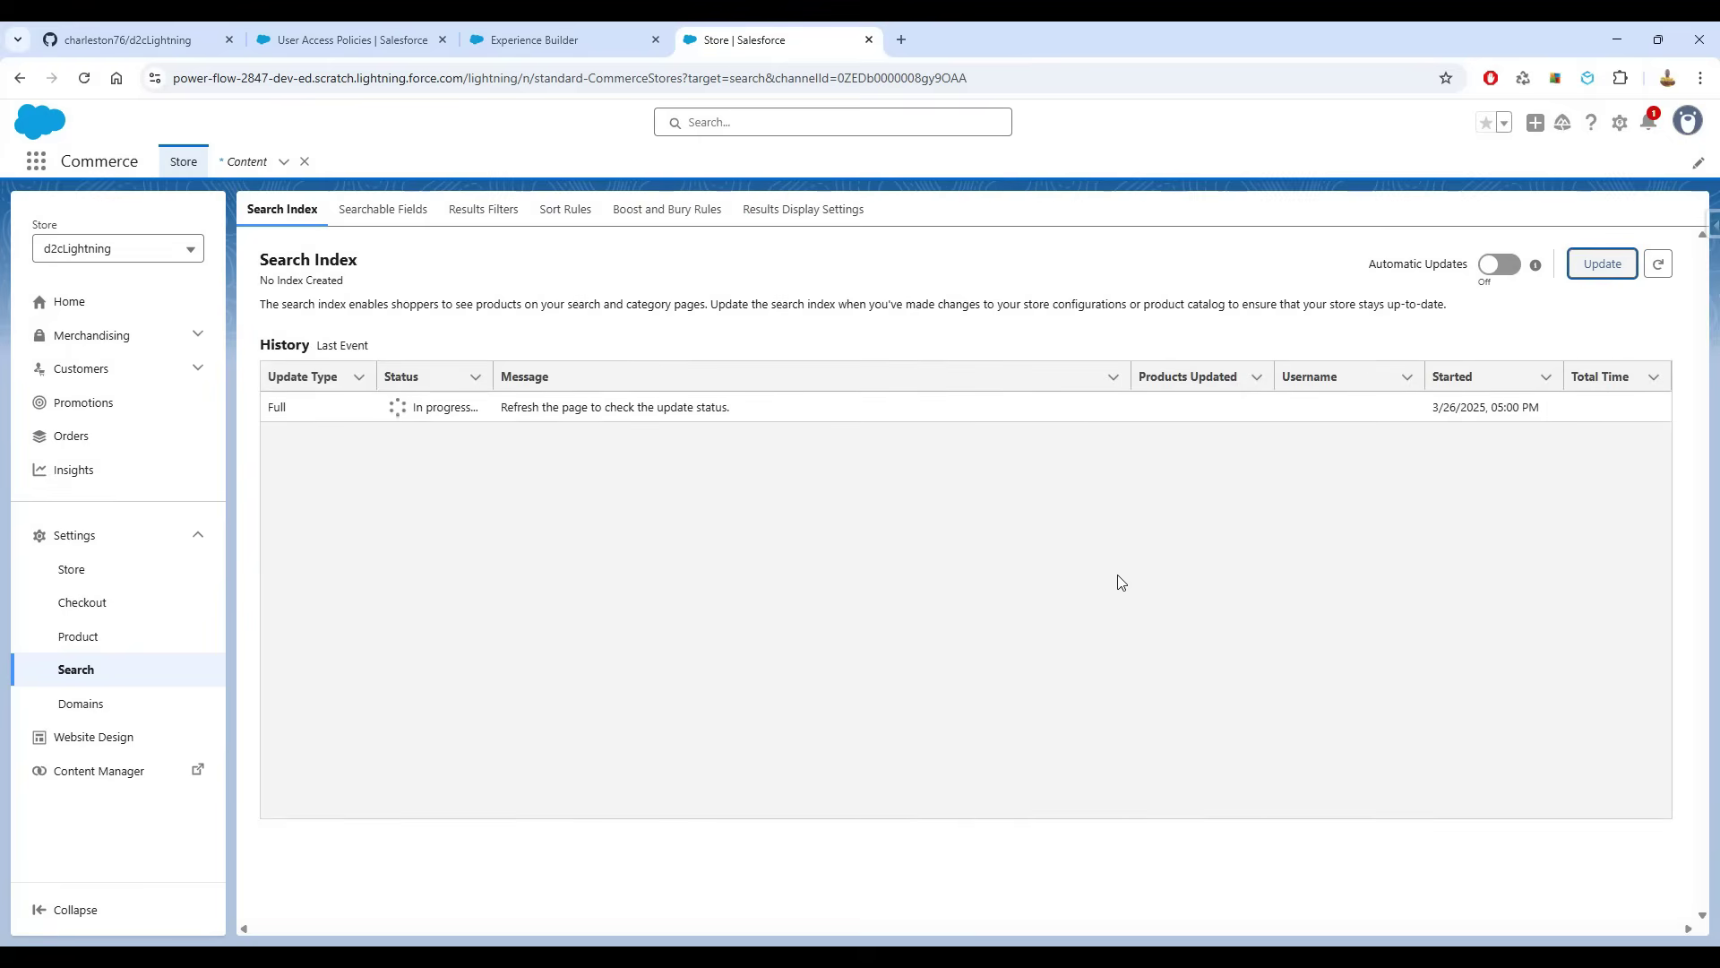
pyautogui.middleClick(128, 38)
pyautogui.click(1688, 122)
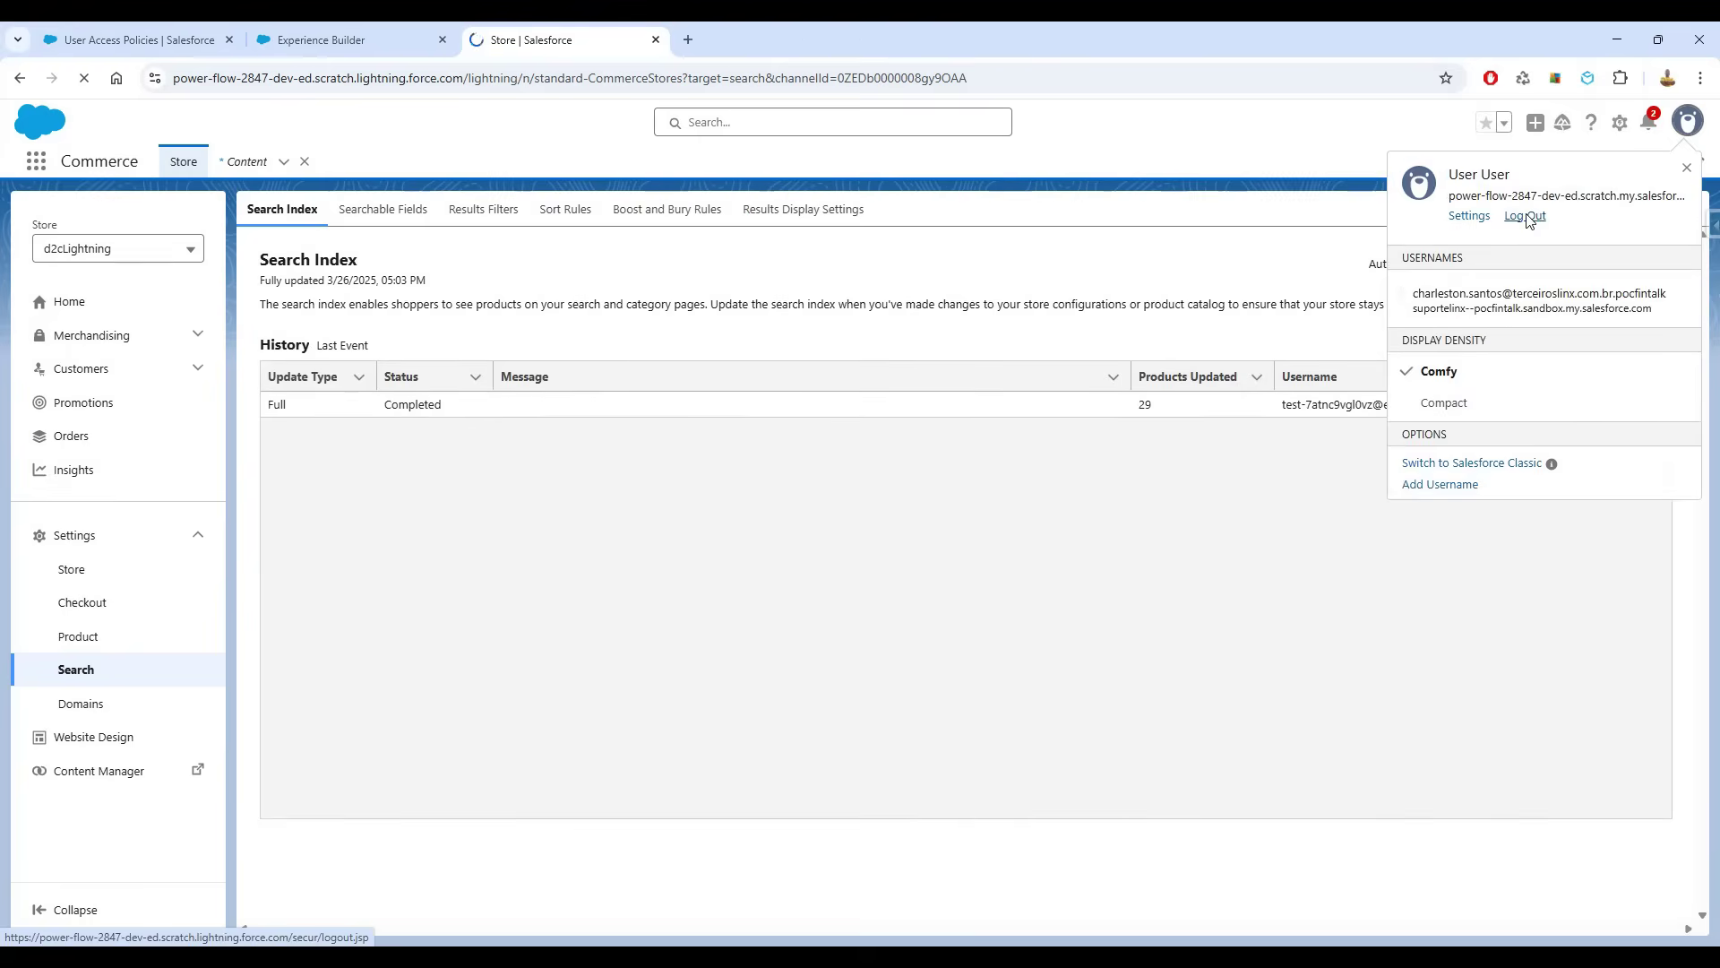
# - Log out of the Salesforce org and load the d2cLightning storefront URL as a guest
pyautogui.click(1527, 216)
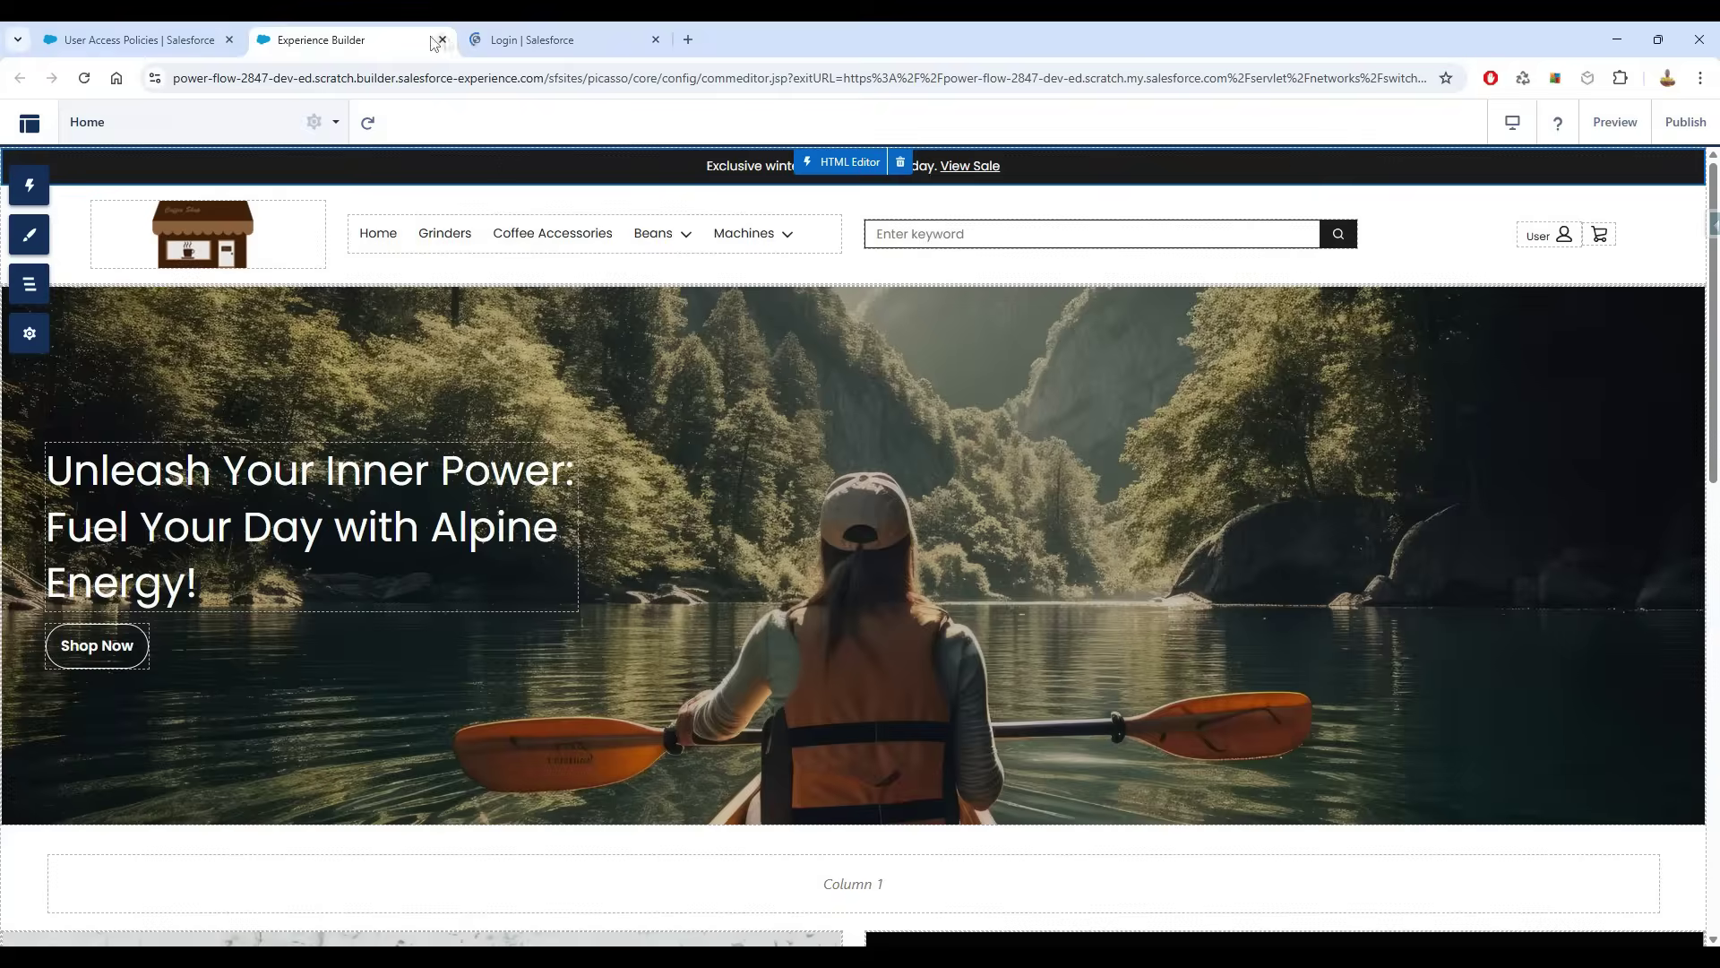
pyautogui.click(522, 67)
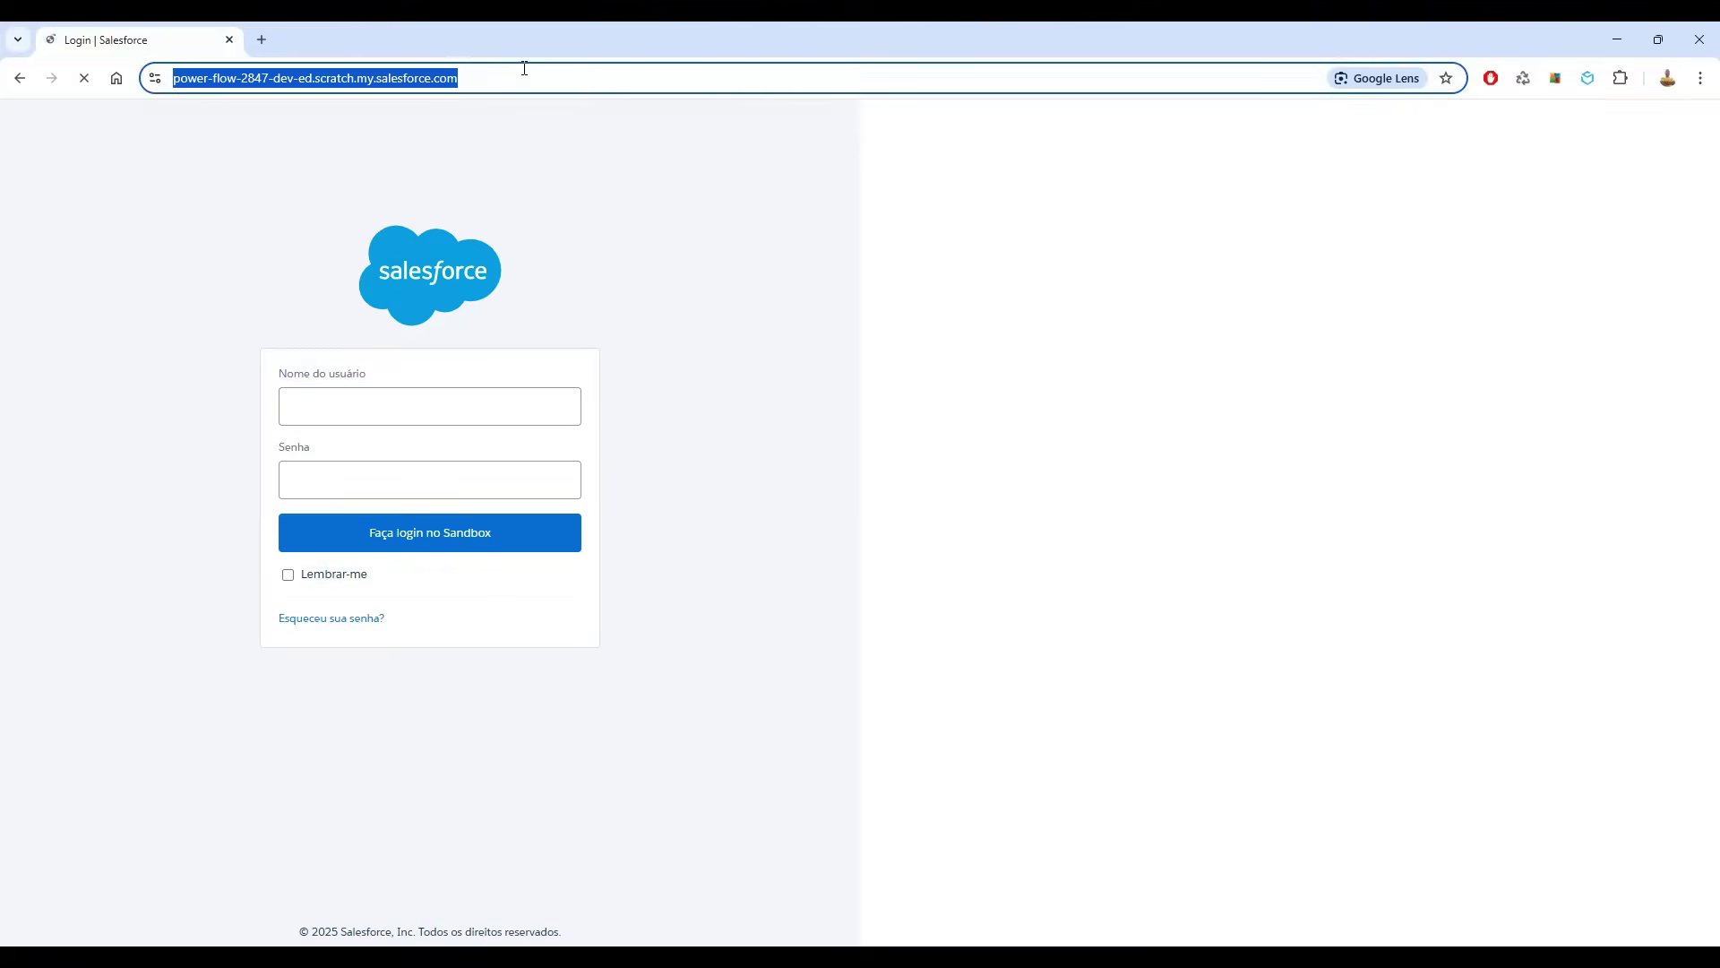
pyautogui.write('power-flow-2847-dev-ed.scratch.my.site.com/d2cLightning')
pyautogui.press('Return')
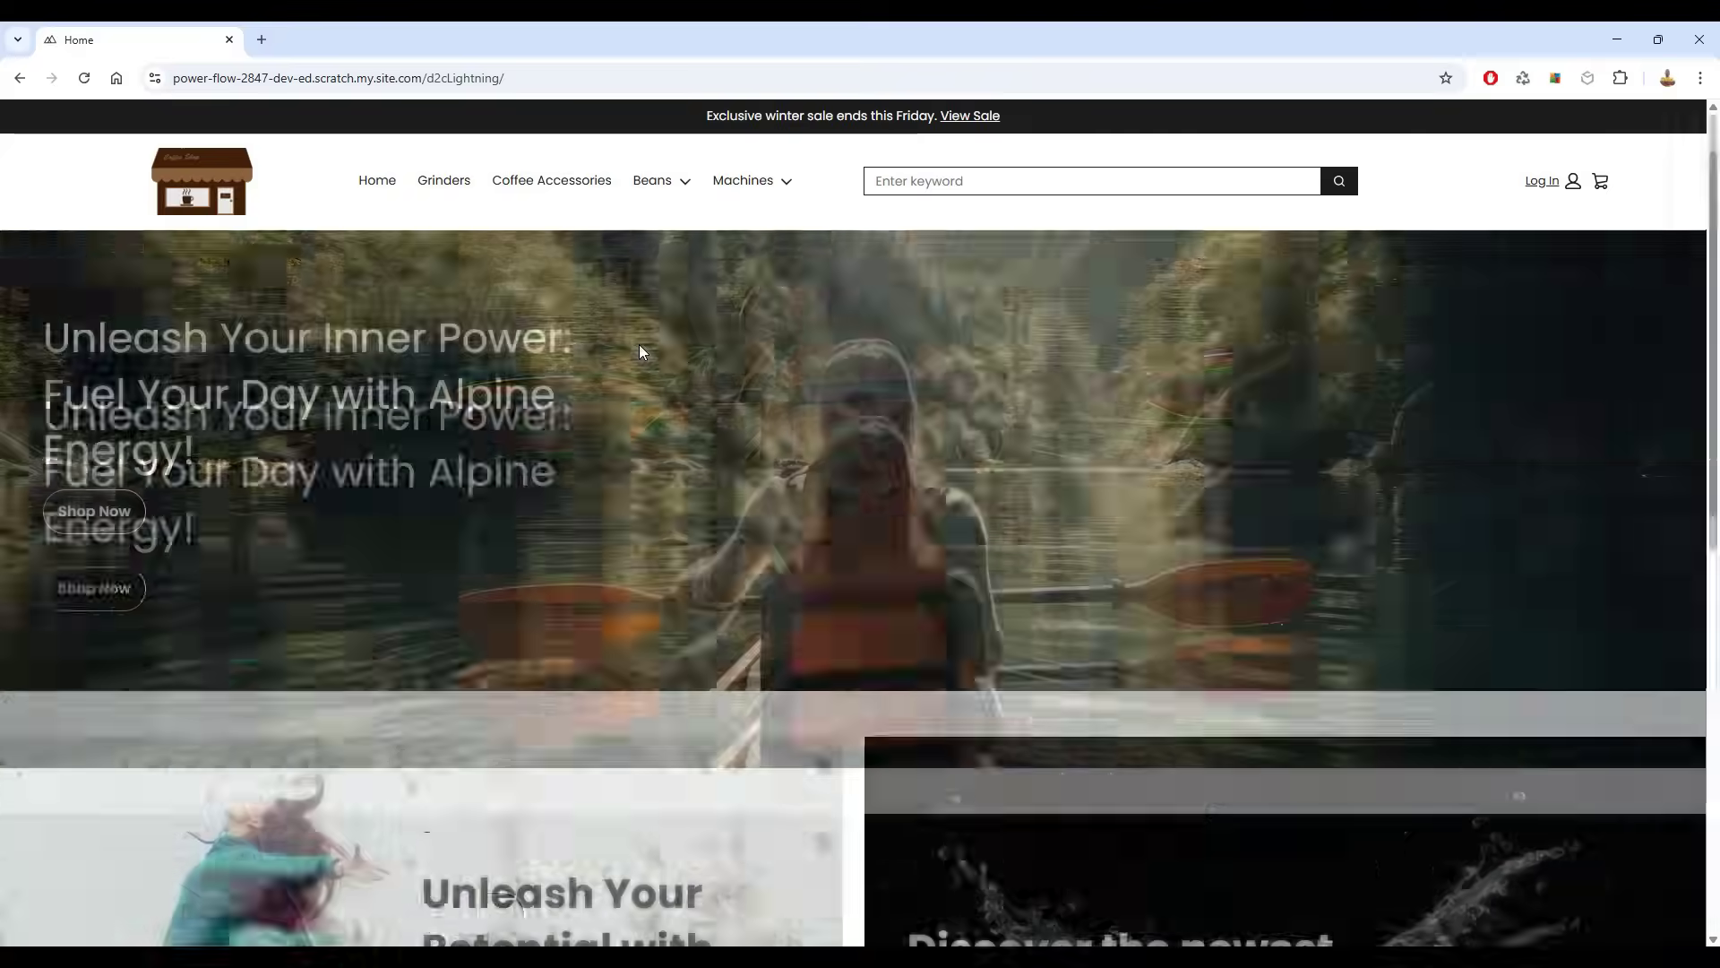
# - Browse the Grinders and Coffee Machines categories, then return to all Machines
pyautogui.click(436, 184)
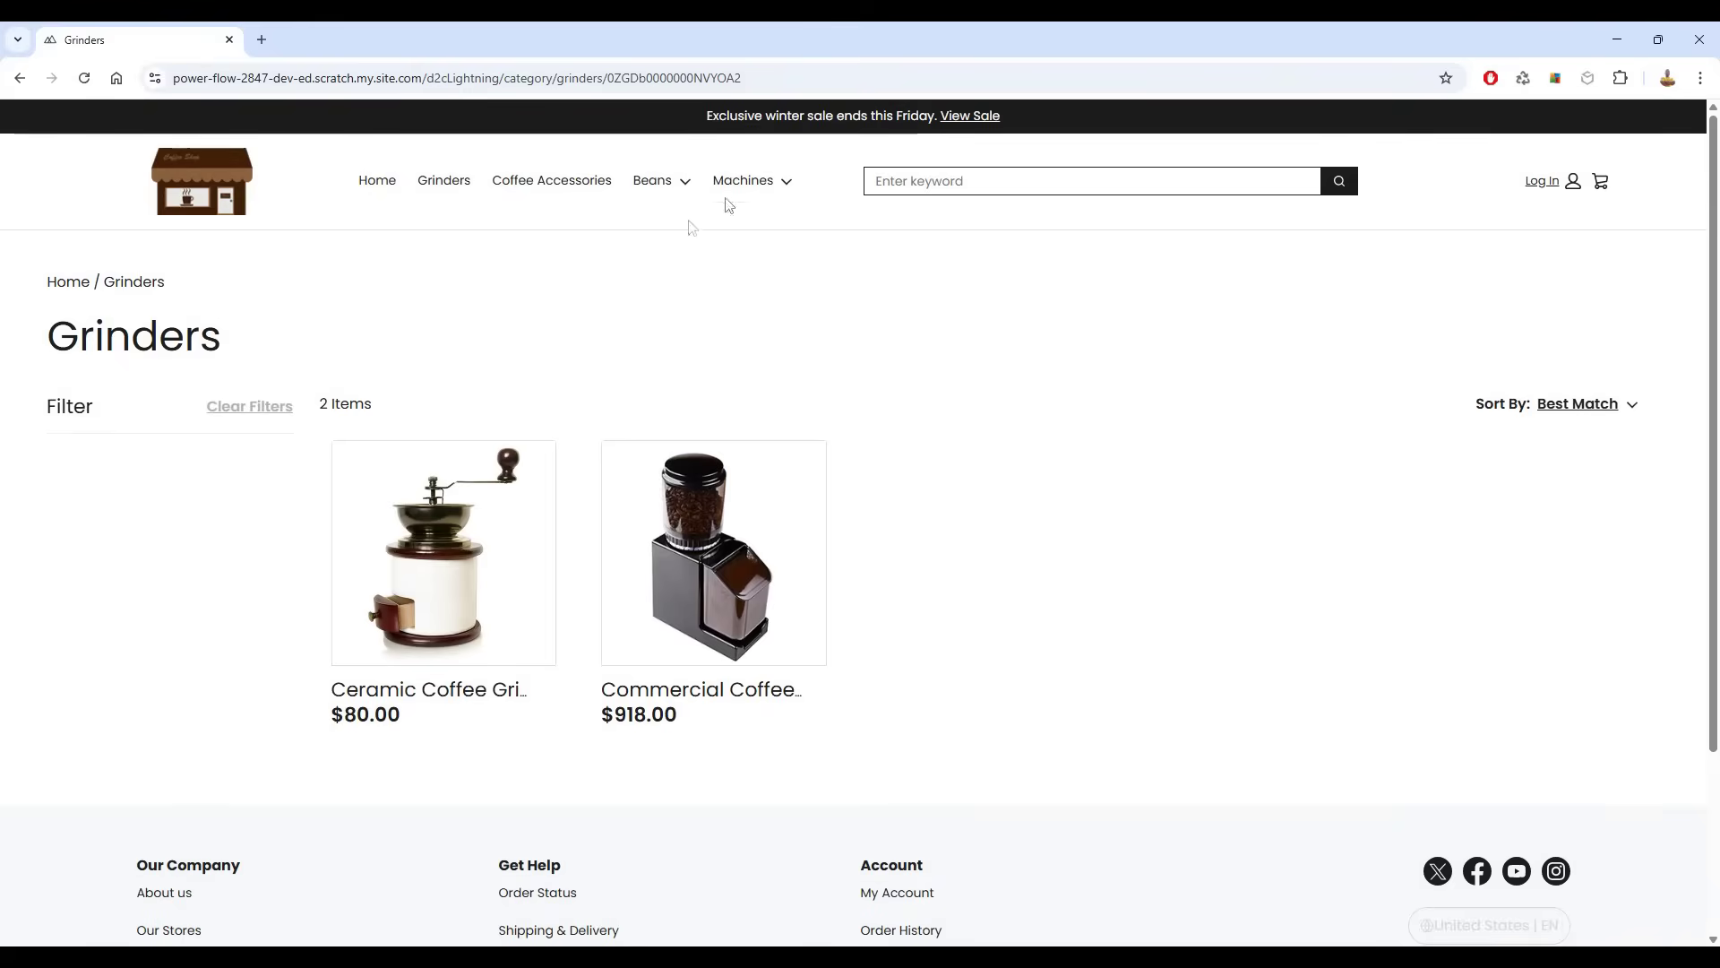
pyautogui.click(735, 180)
pyautogui.click(769, 255)
pyautogui.click(104, 503)
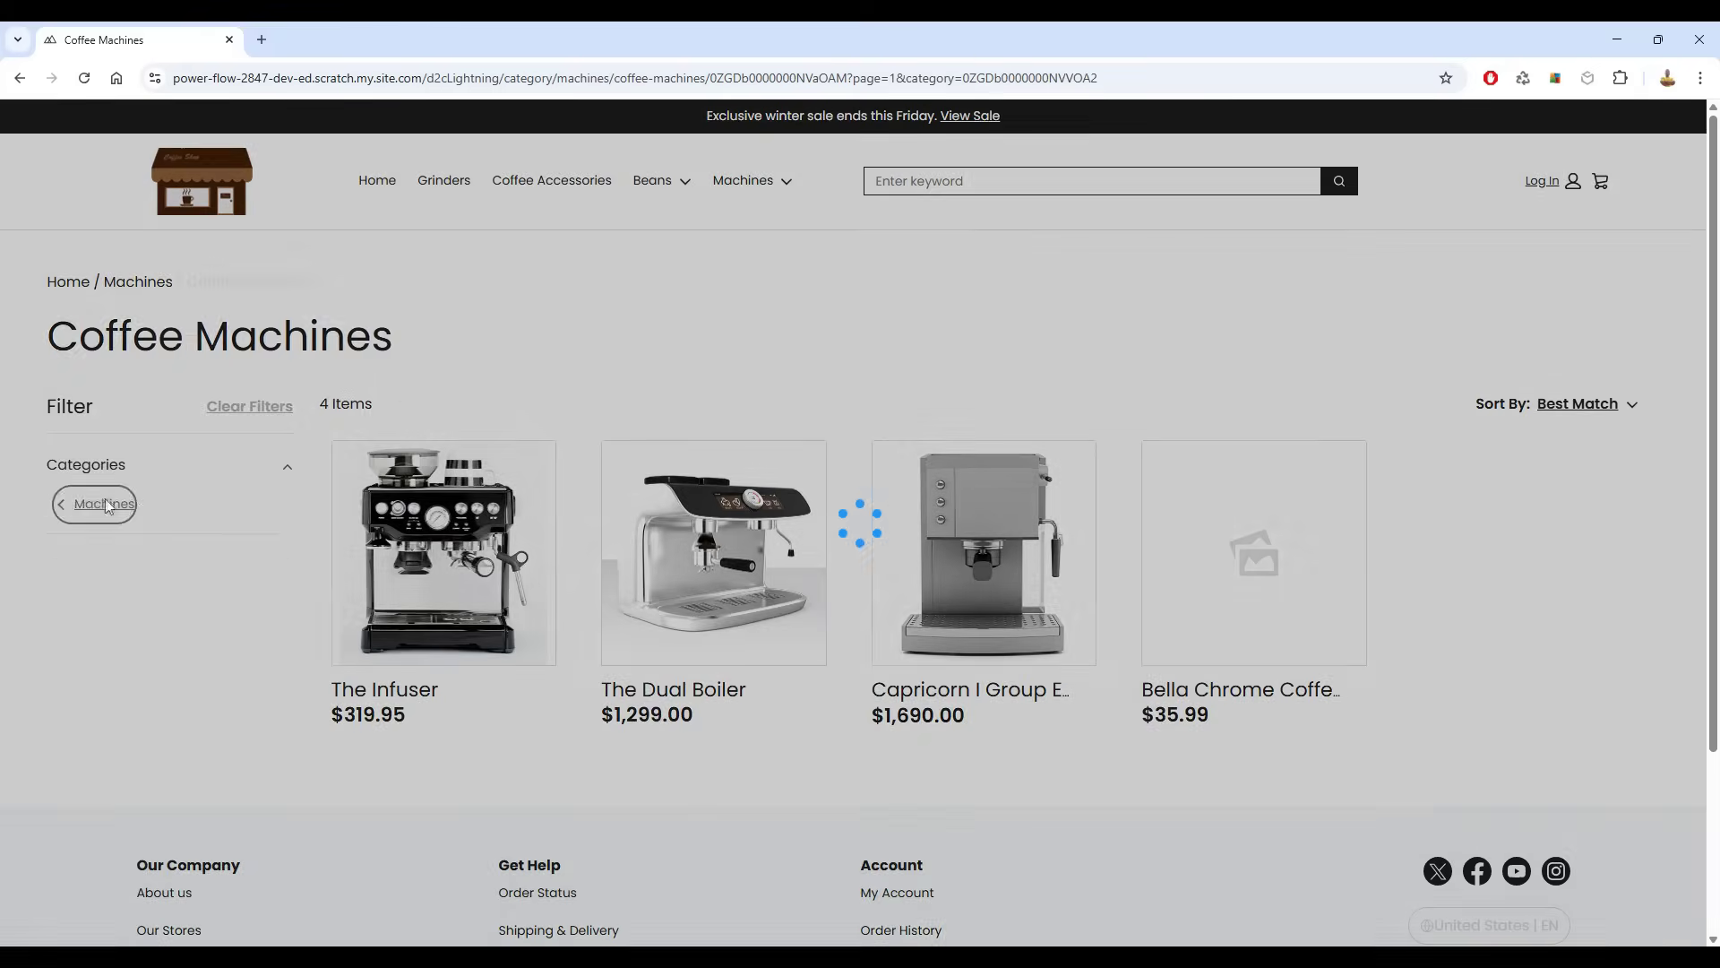
# - Sign up as a new shopper with name, email, phone and password from the login page
pyautogui.click(1542, 184)
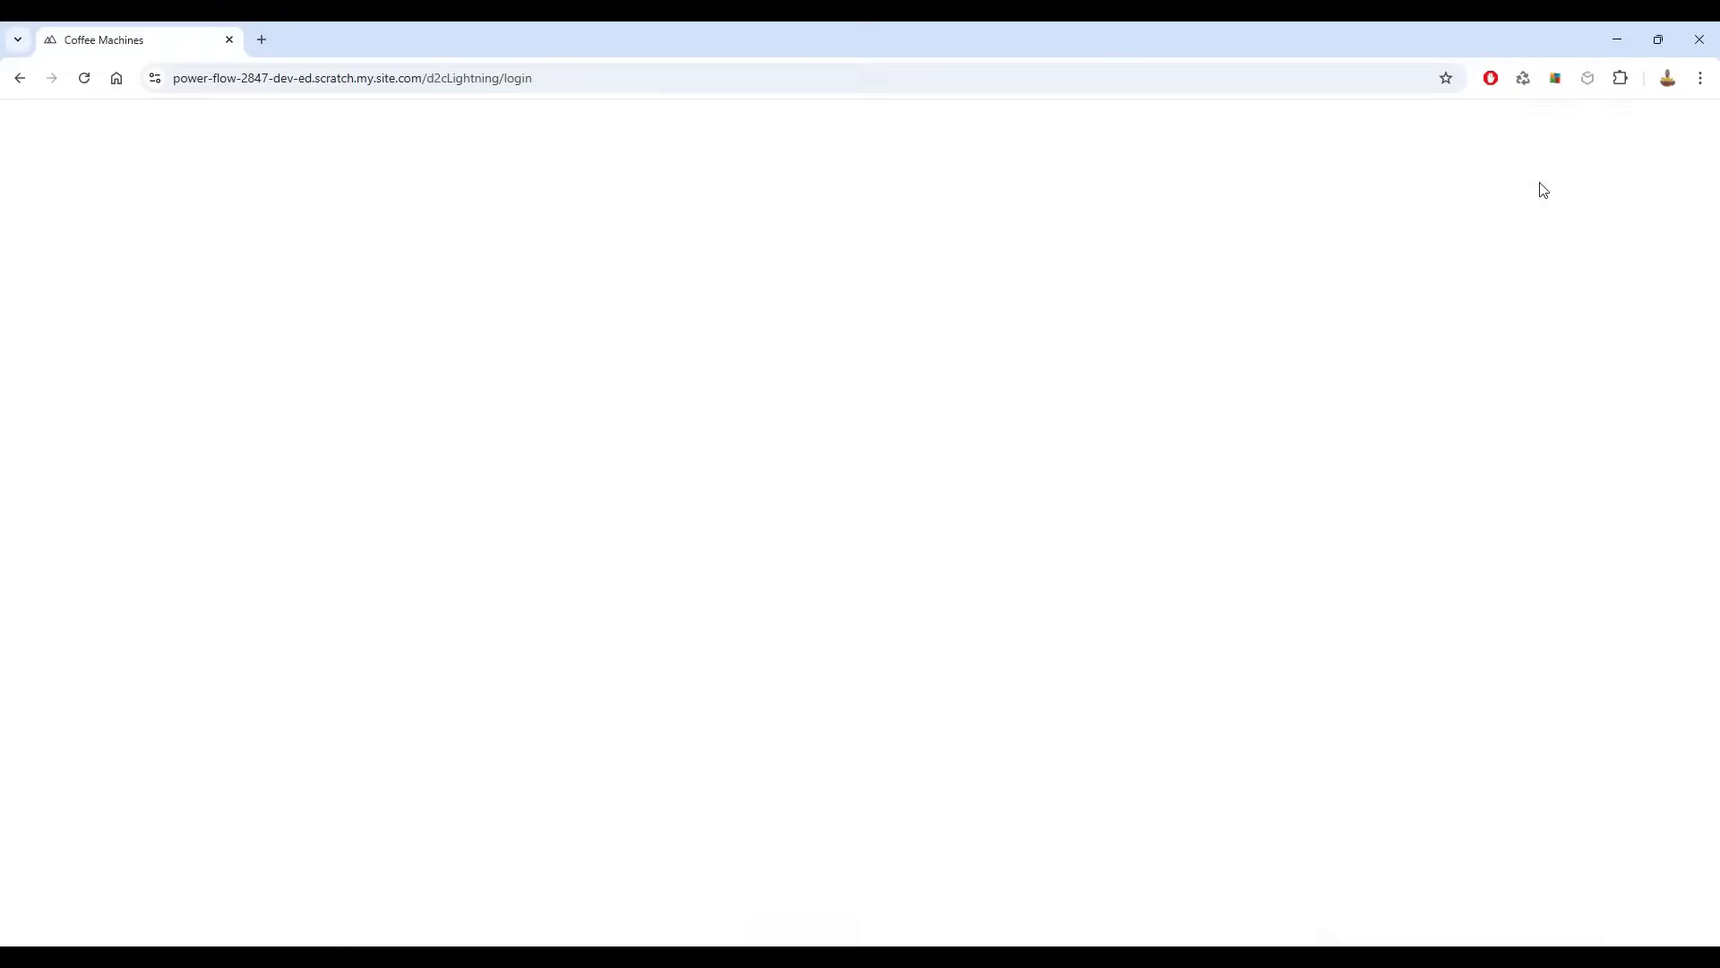
pyautogui.click(958, 485)
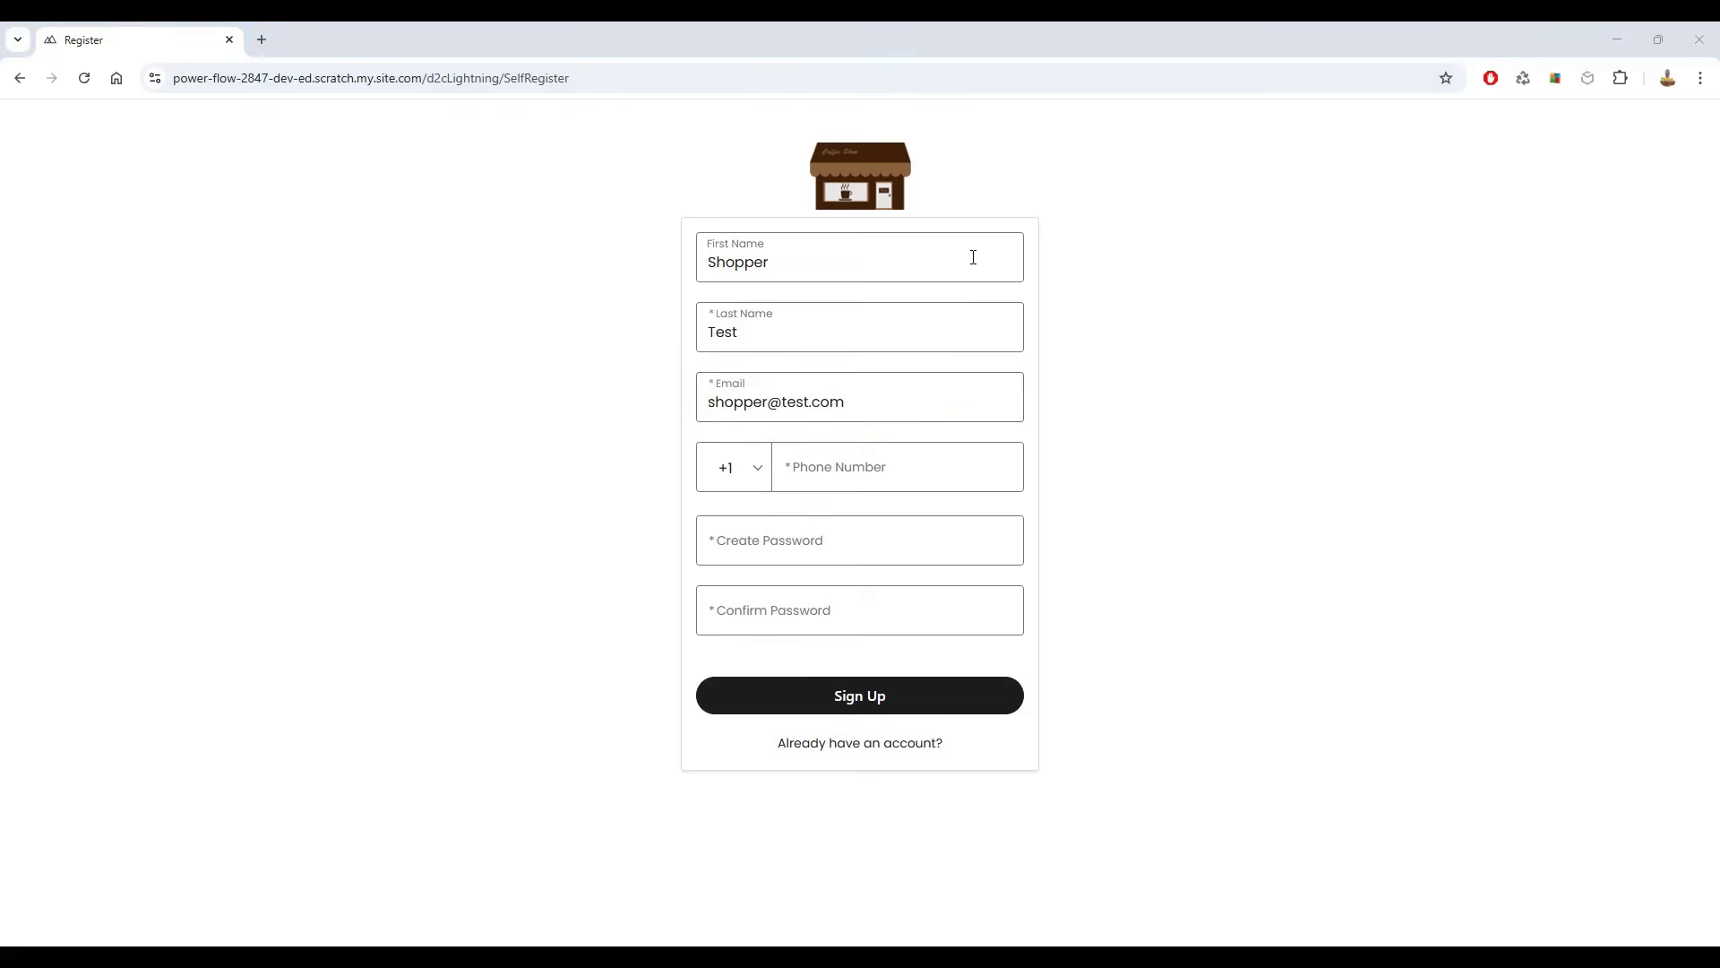
pyautogui.press('Tab')
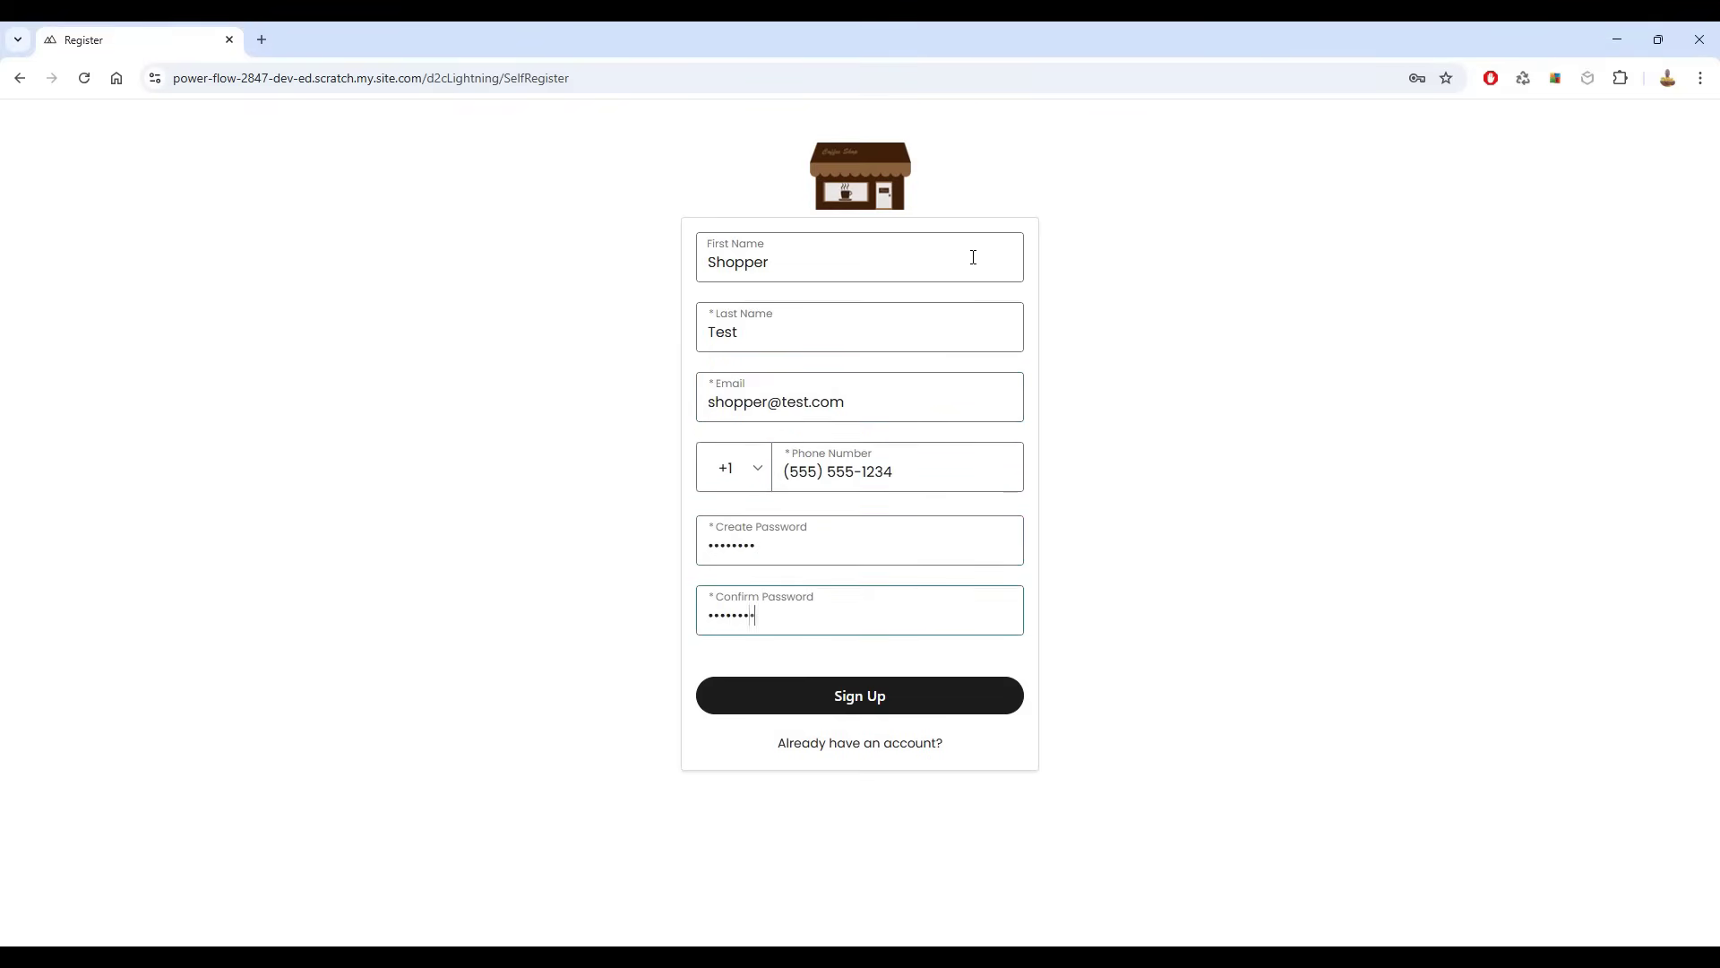
pyautogui.click(918, 703)
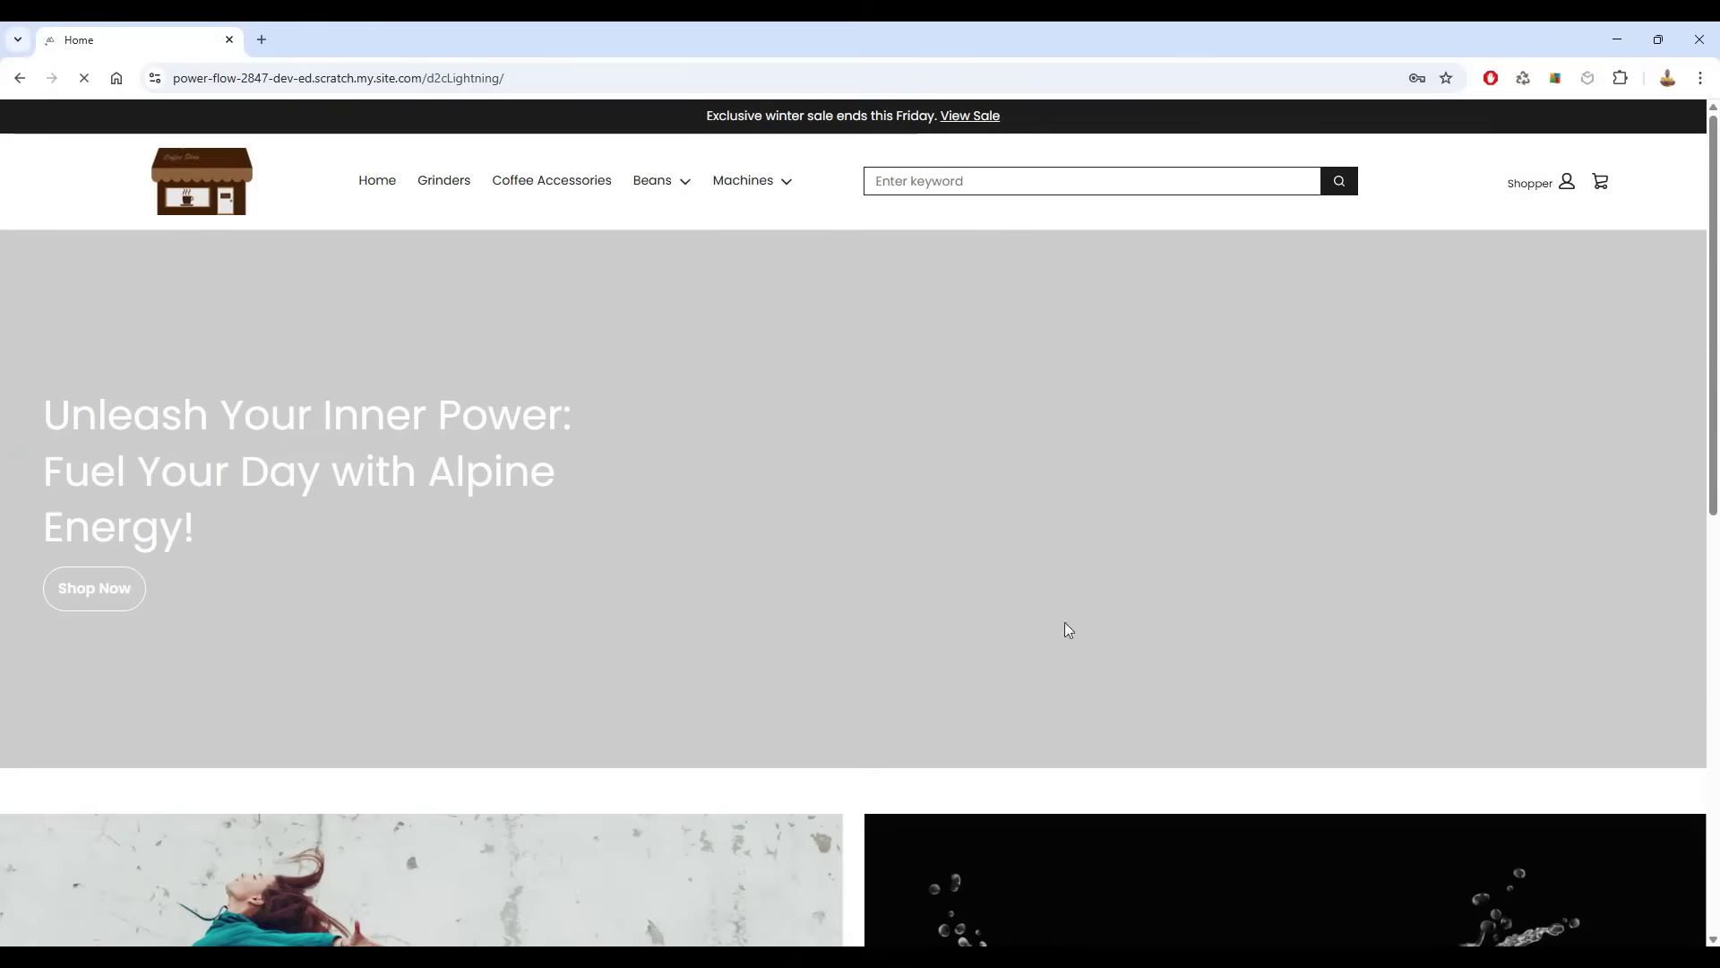
# - Add the Easton Espresso Machine from the Machines category to the cart
pyautogui.click(742, 180)
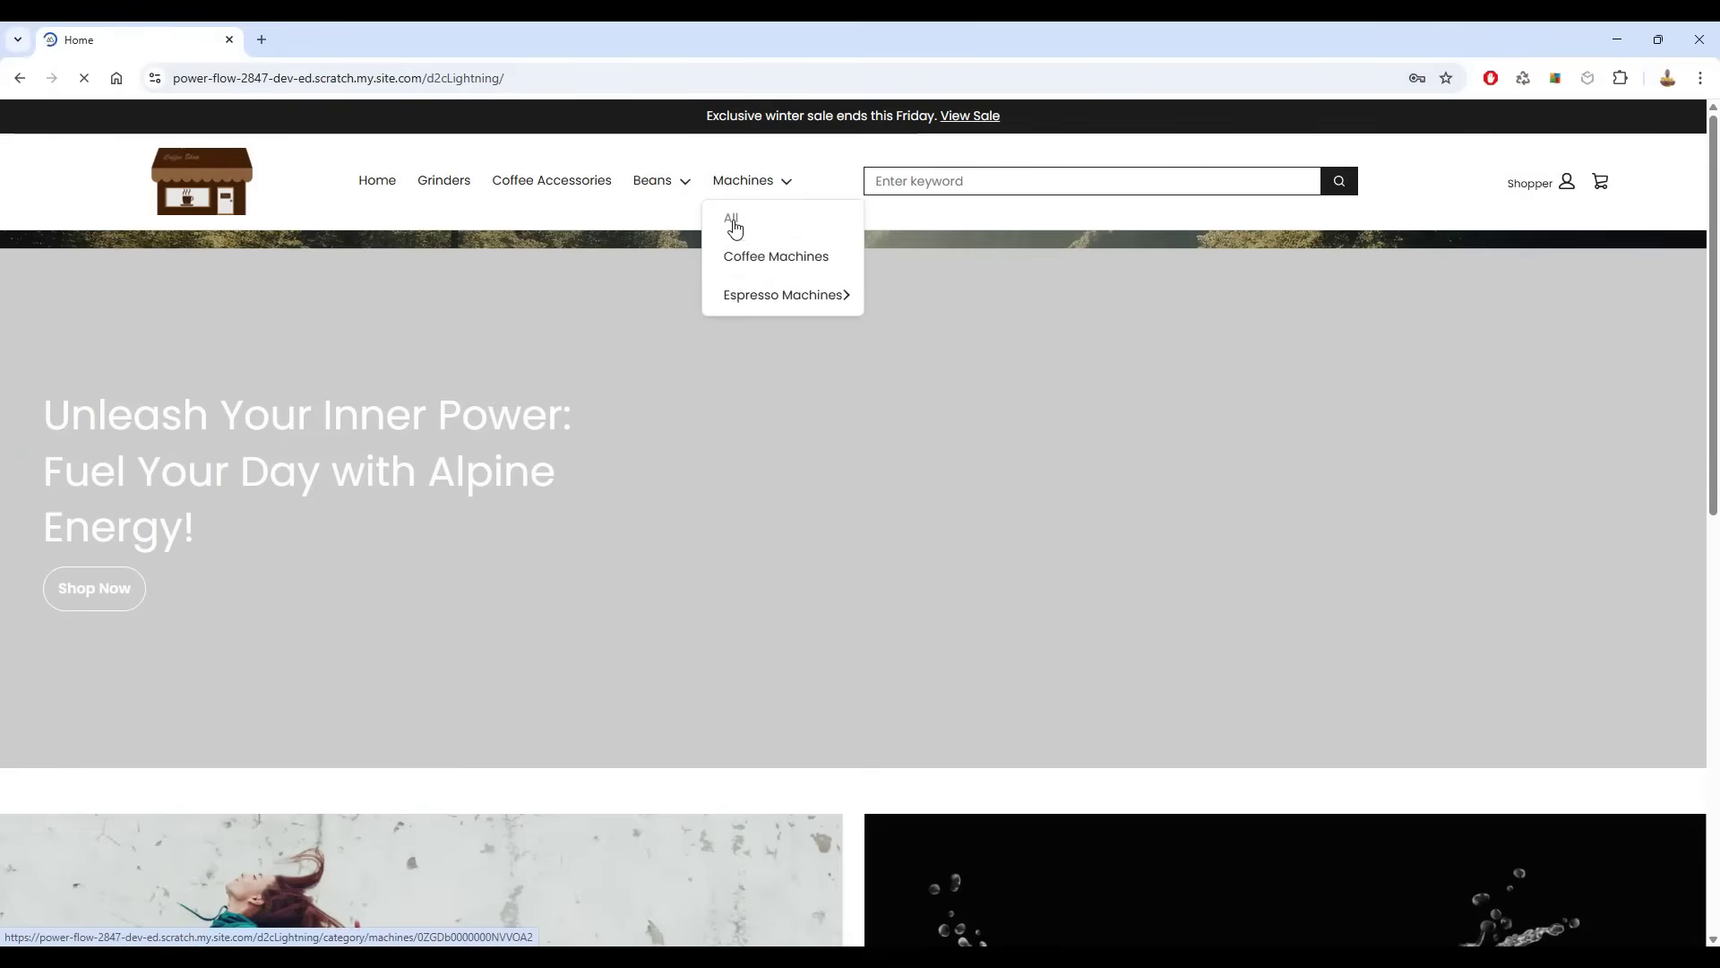
pyautogui.click(728, 224)
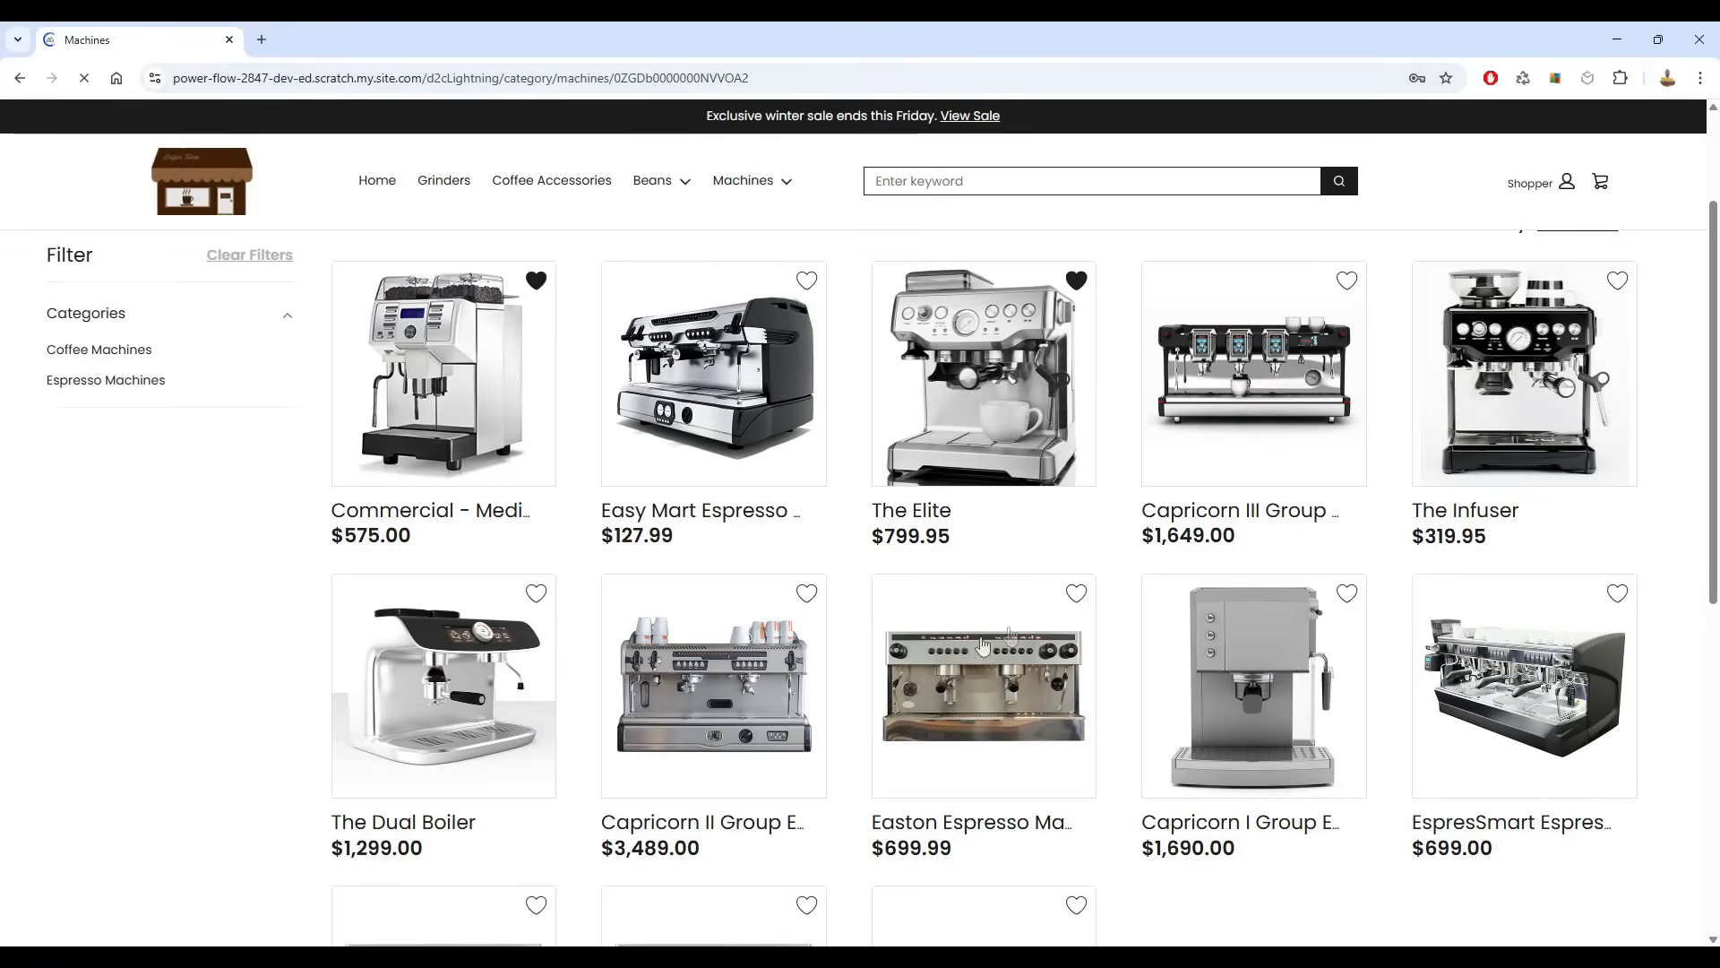
pyautogui.click(923, 496)
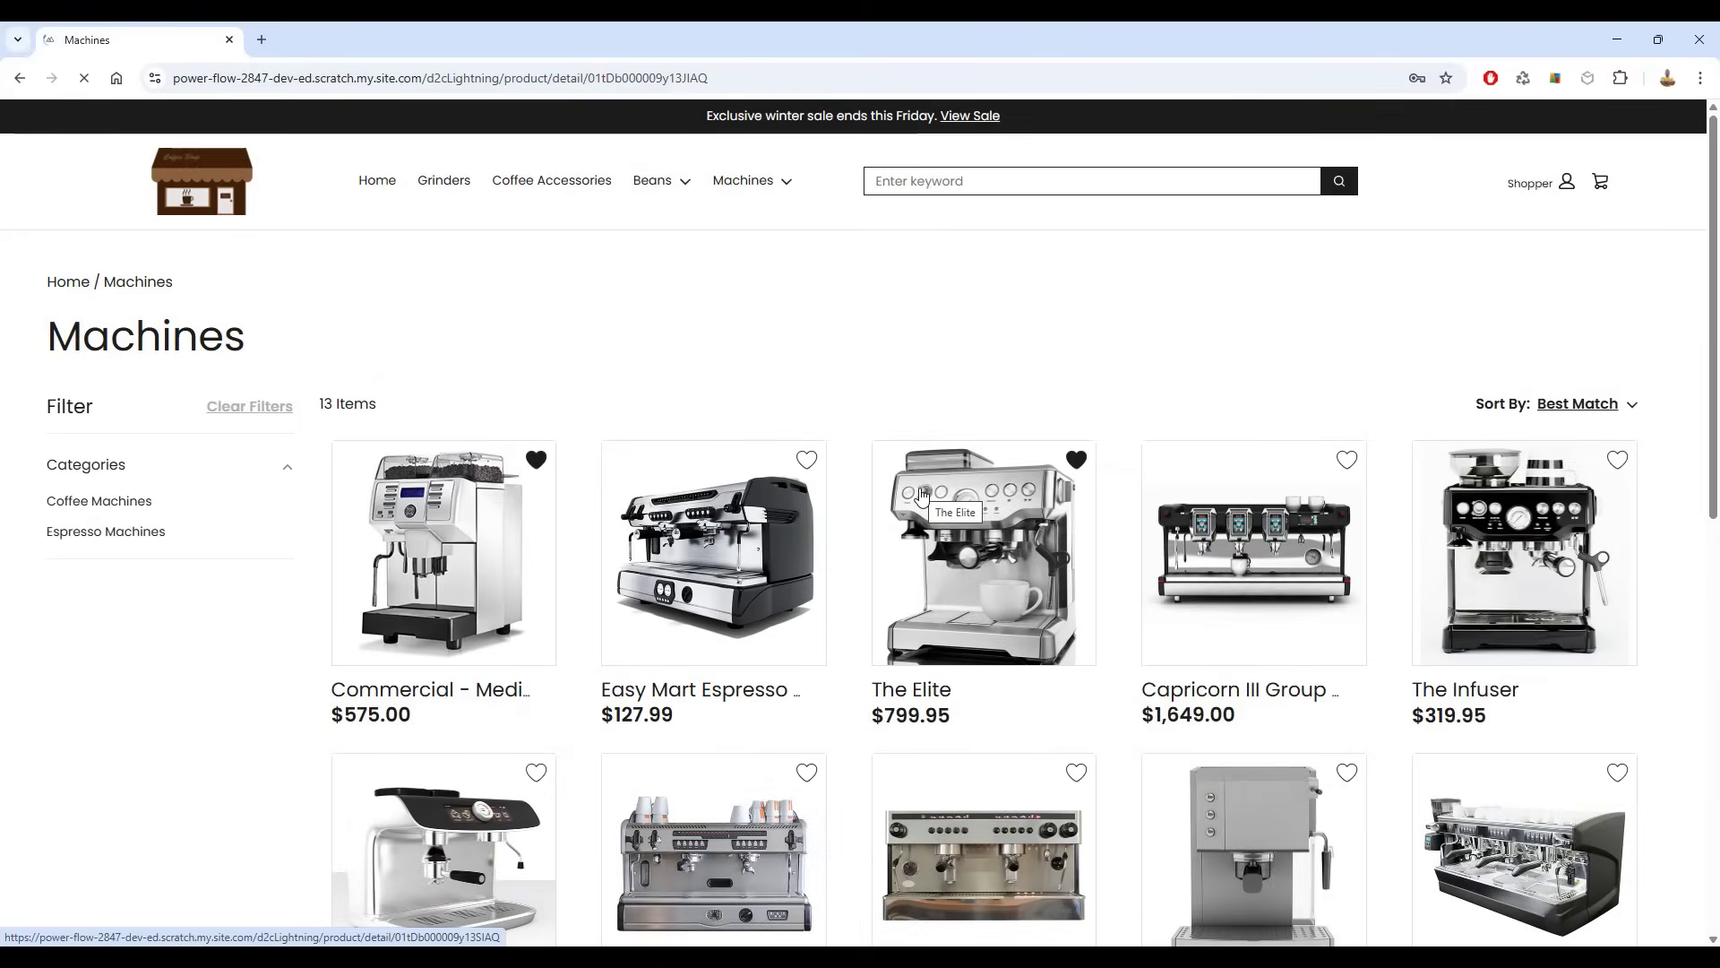
pyautogui.click(1233, 540)
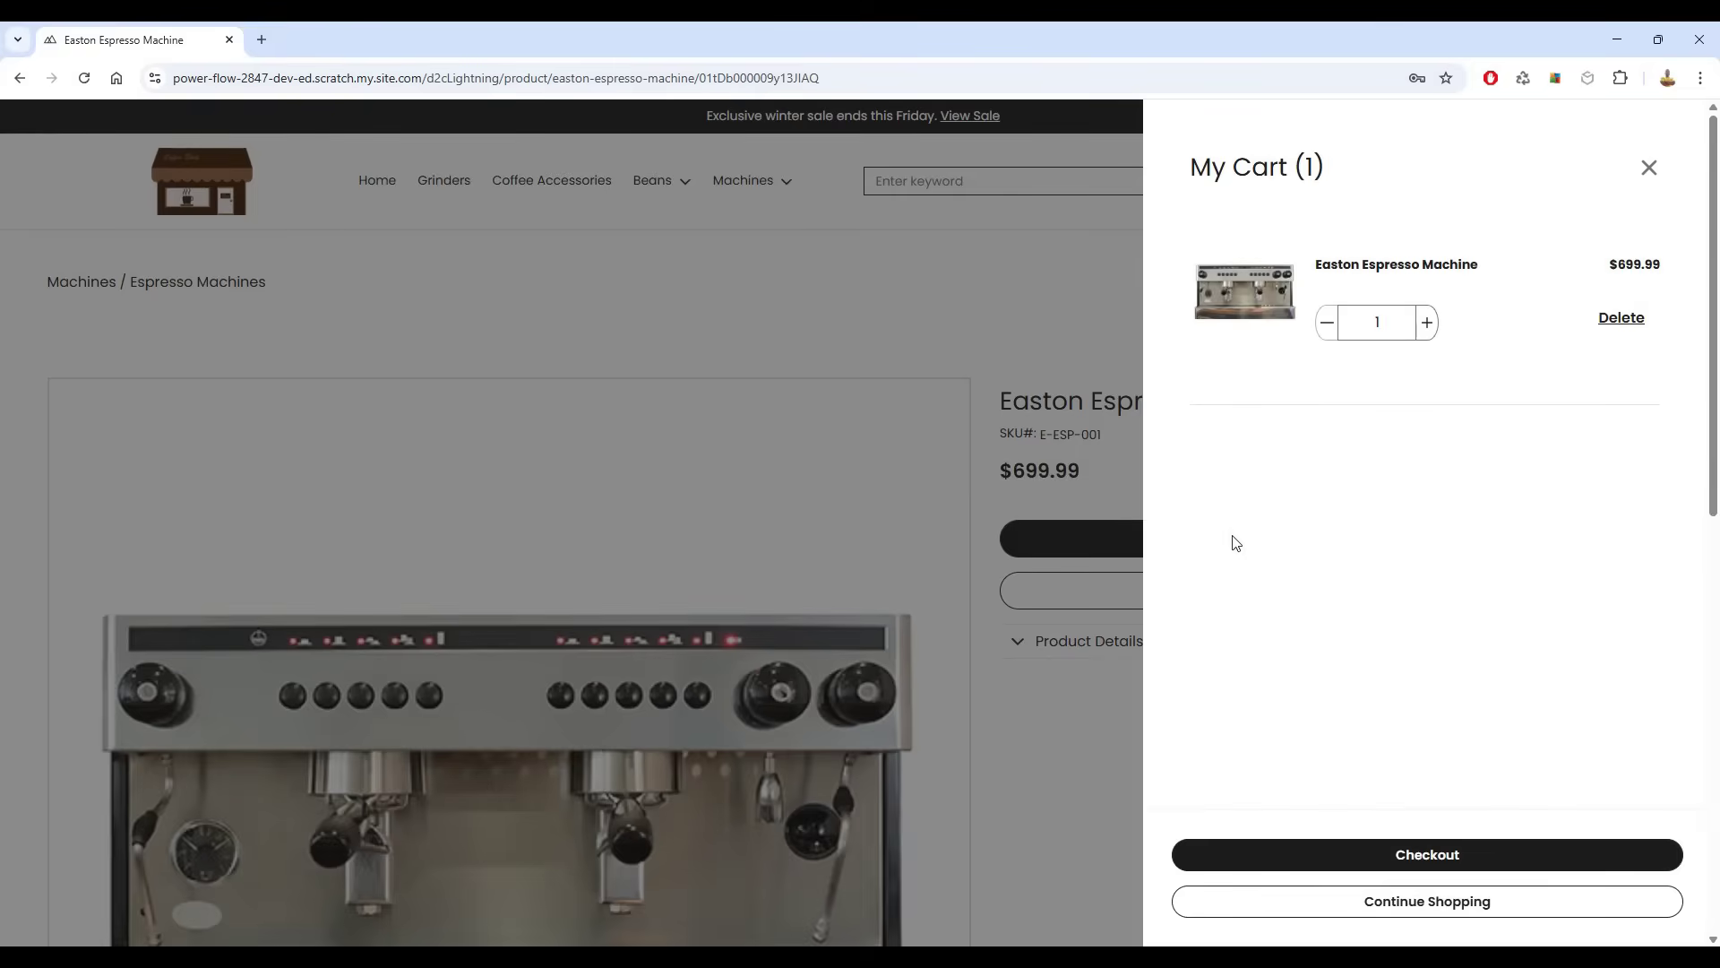
pyautogui.click(1649, 168)
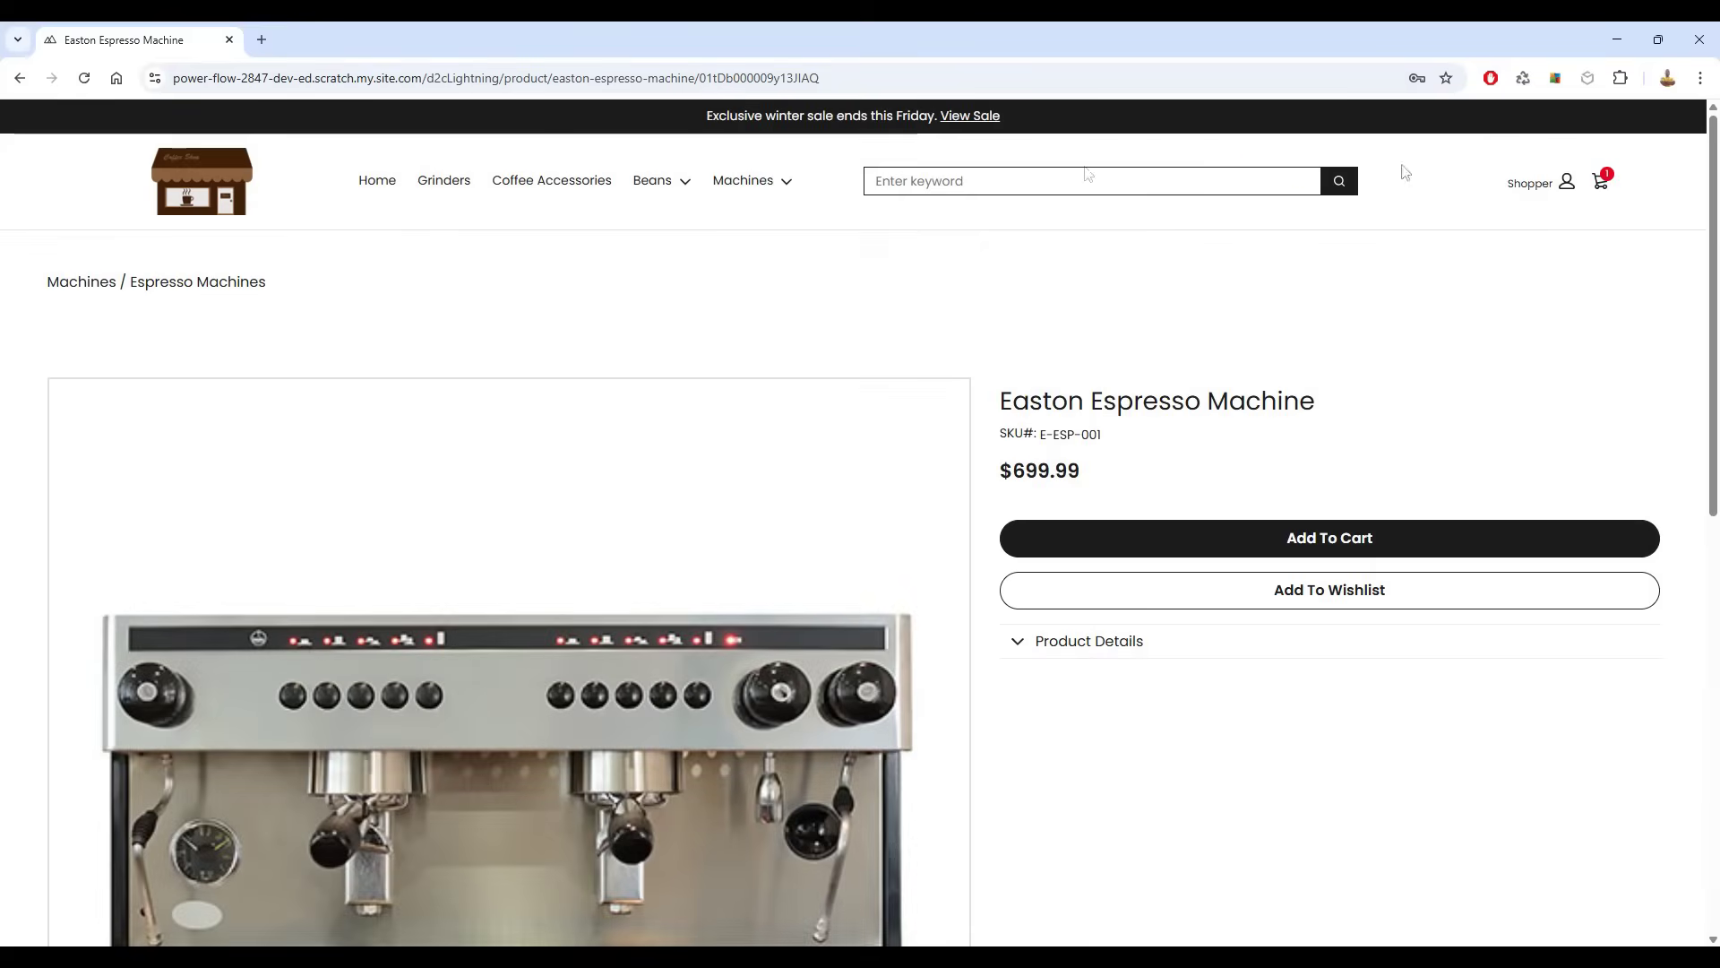
# - Add Medium Roast Coffee from Beans > Medium to the cart
pyautogui.click(662, 186)
pyautogui.click(657, 330)
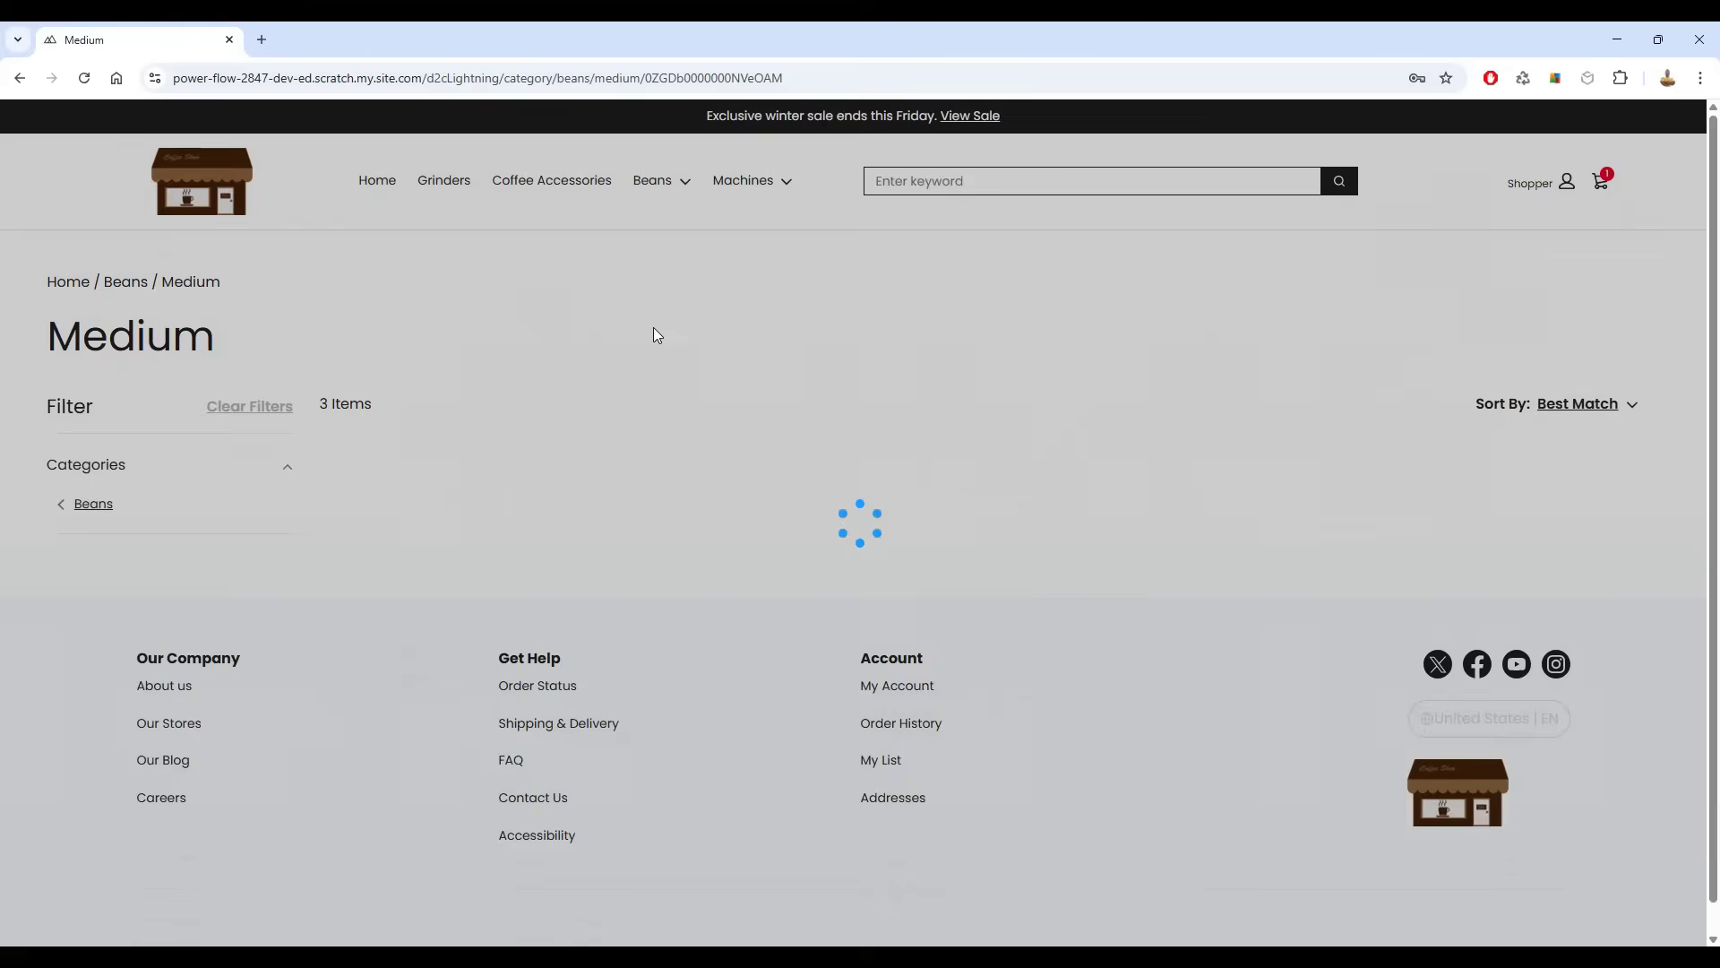
pyautogui.click(971, 571)
pyautogui.click(1251, 536)
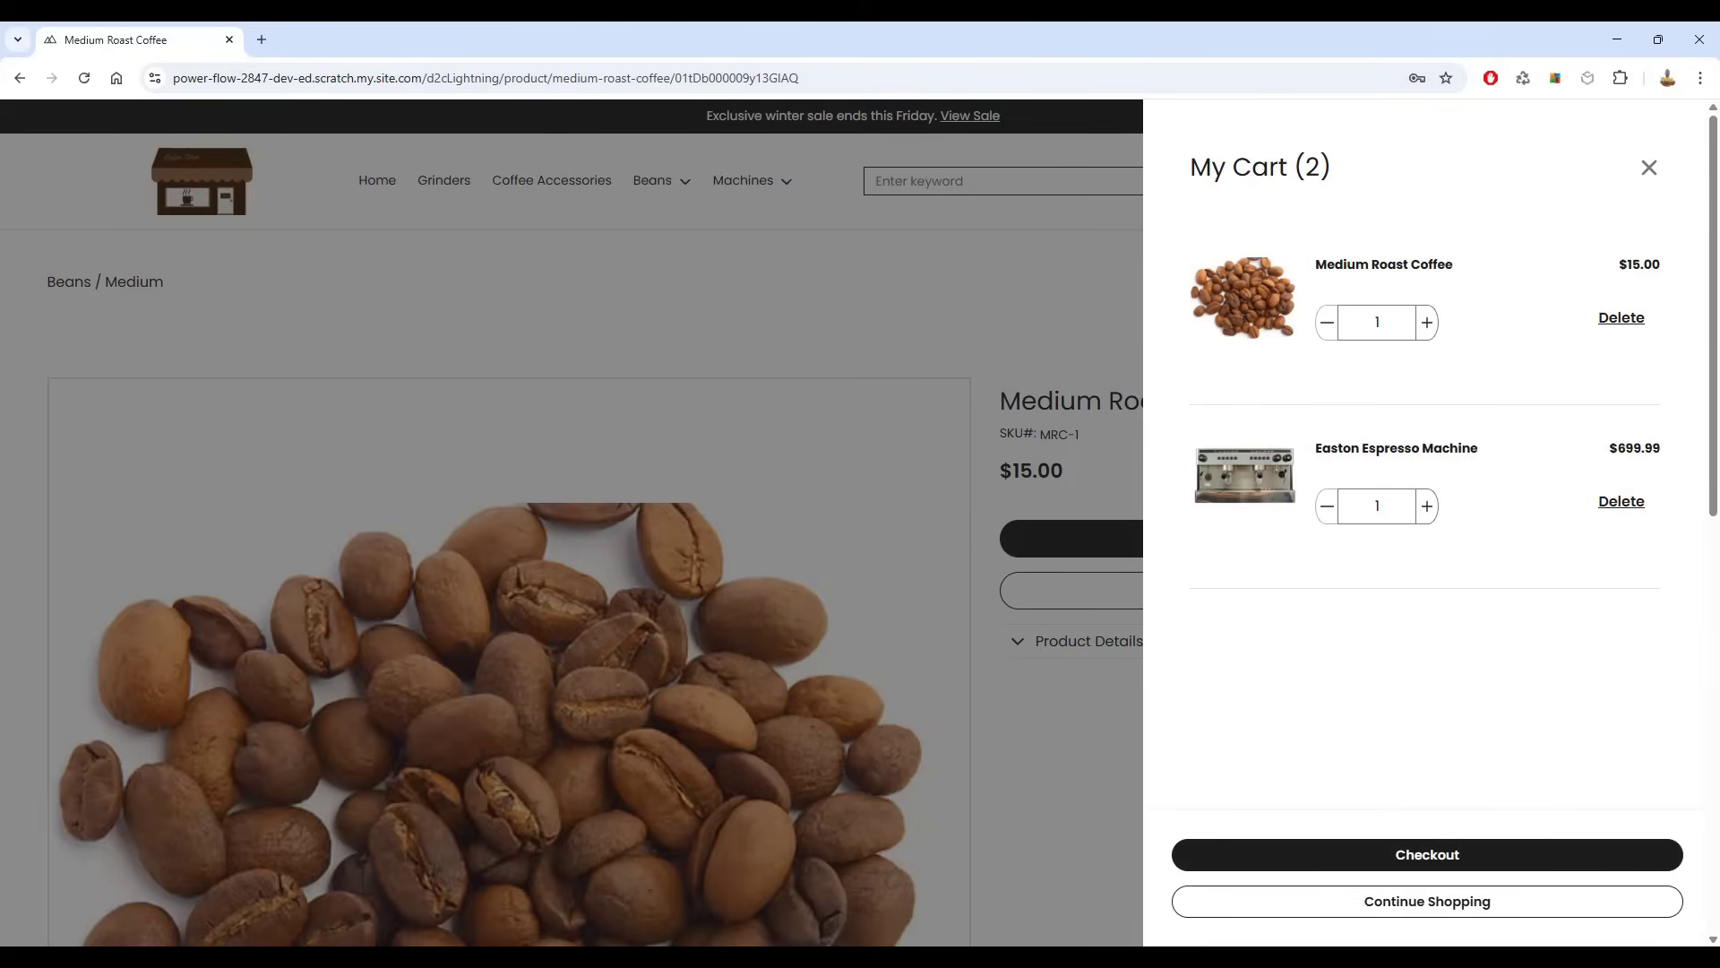
pyautogui.click(1647, 168)
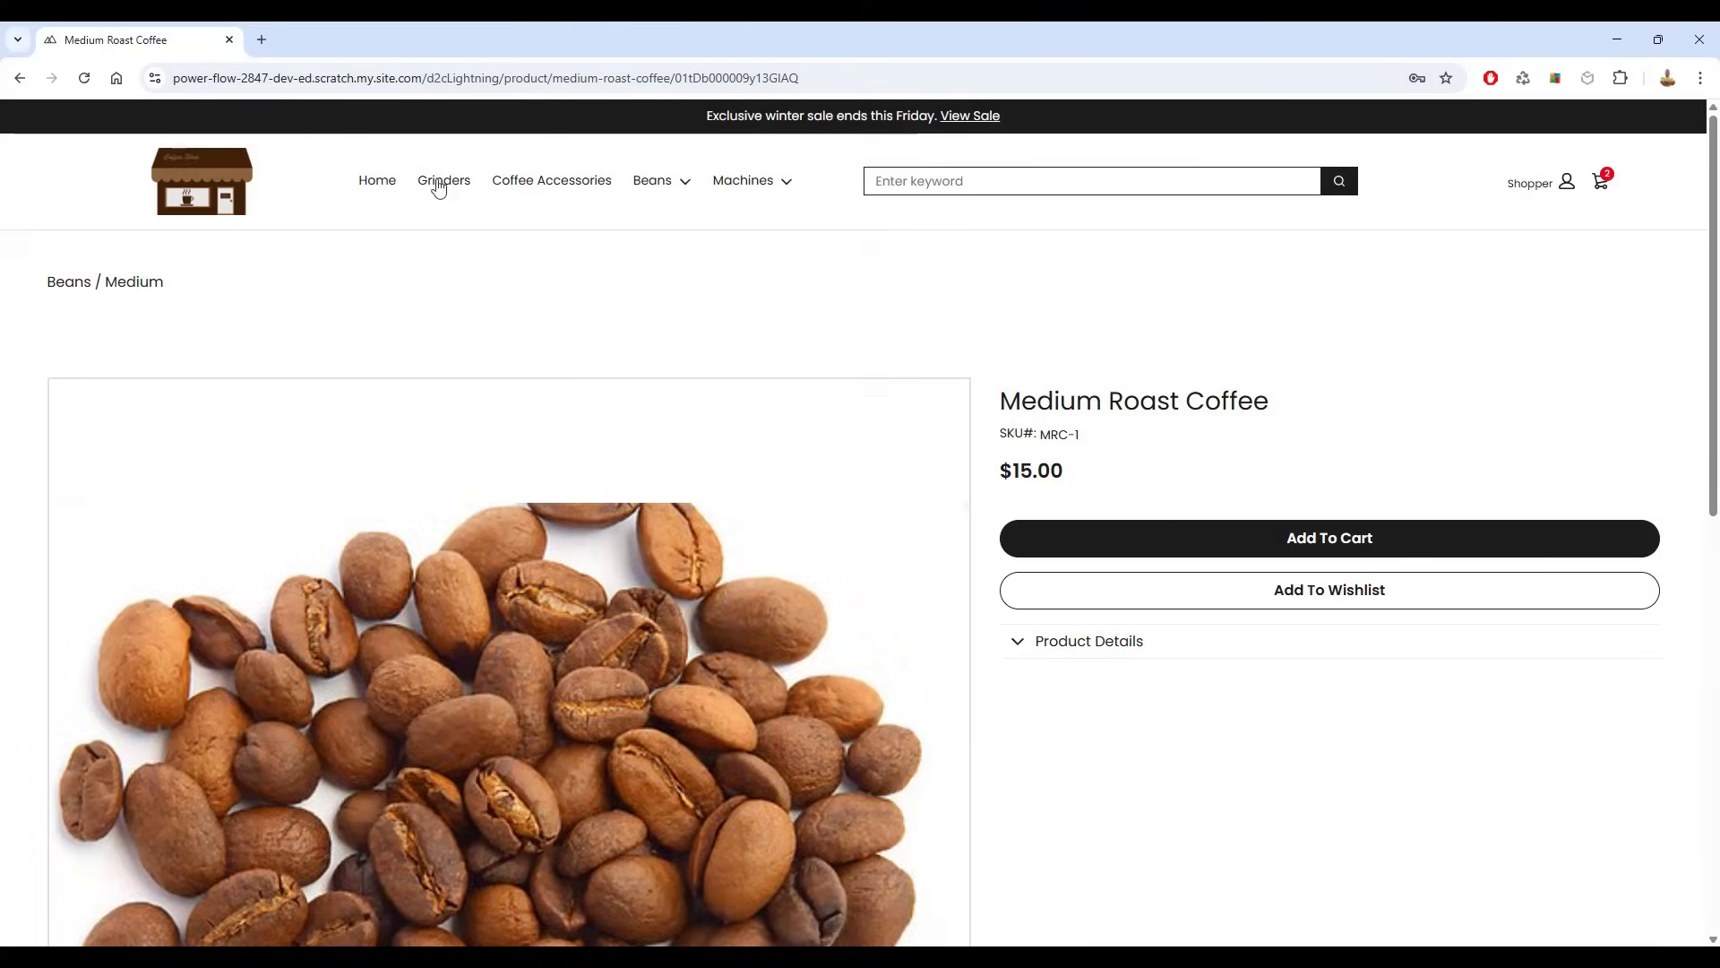
# - Add the Copper Coffee Press from Coffee Accessories to the cart
pyautogui.click(585, 186)
pyautogui.scroll(-1, 691, 378)
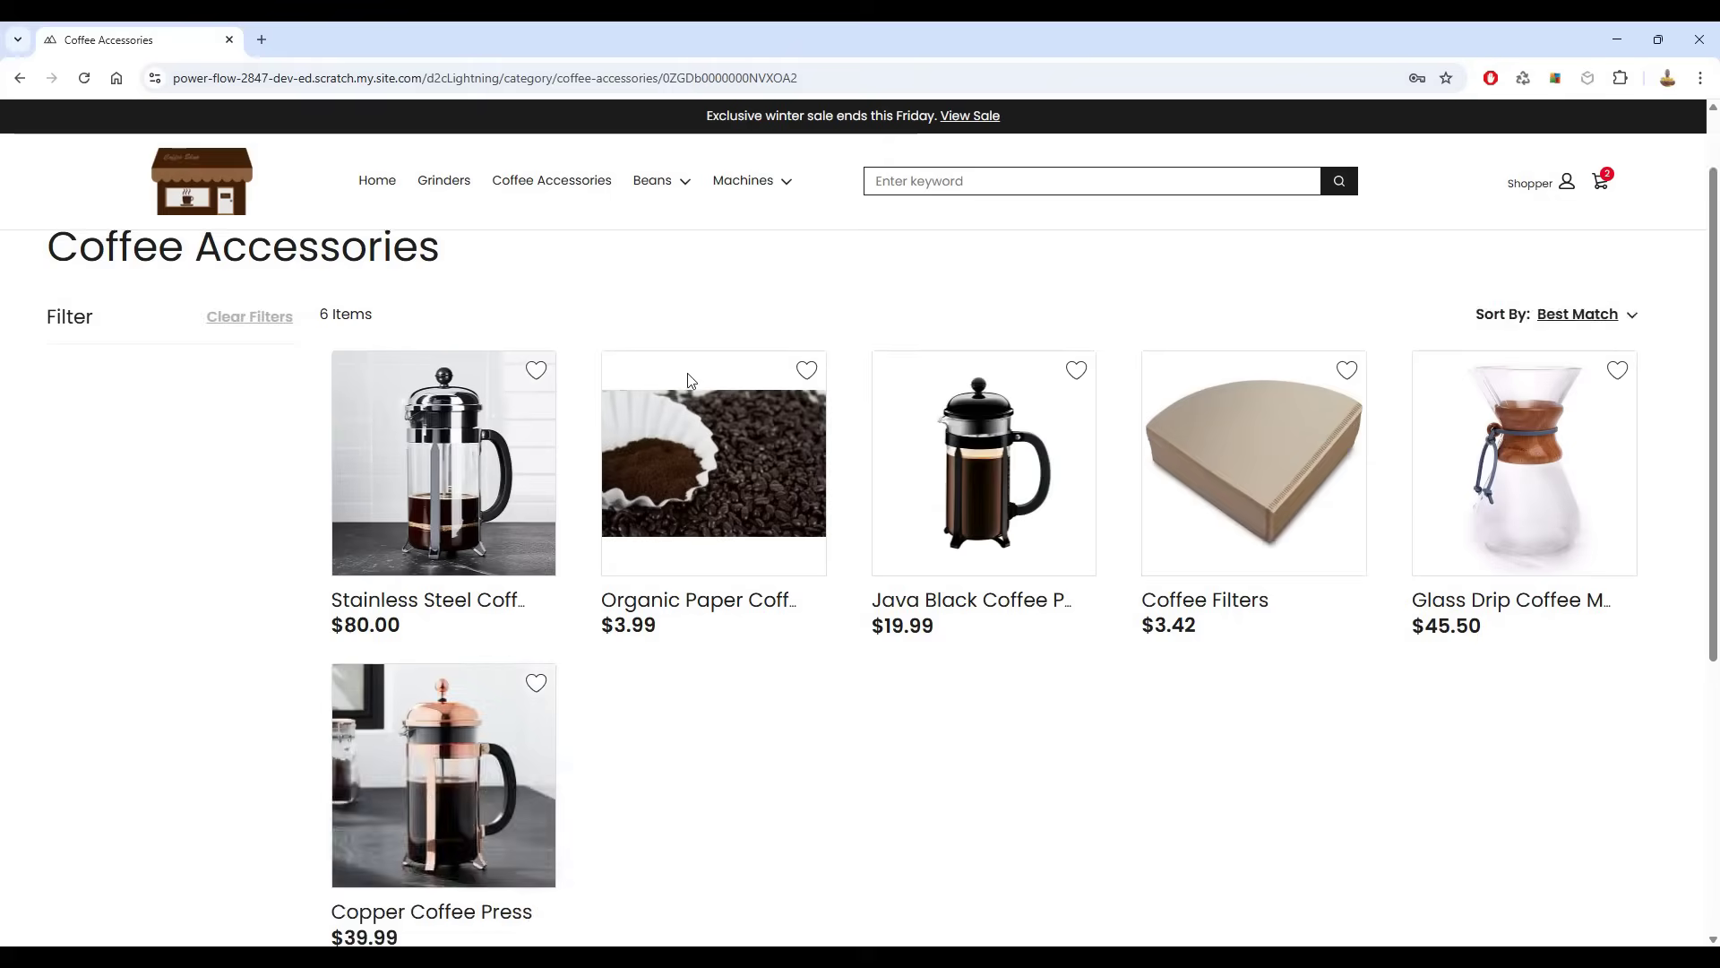
pyautogui.click(443, 770)
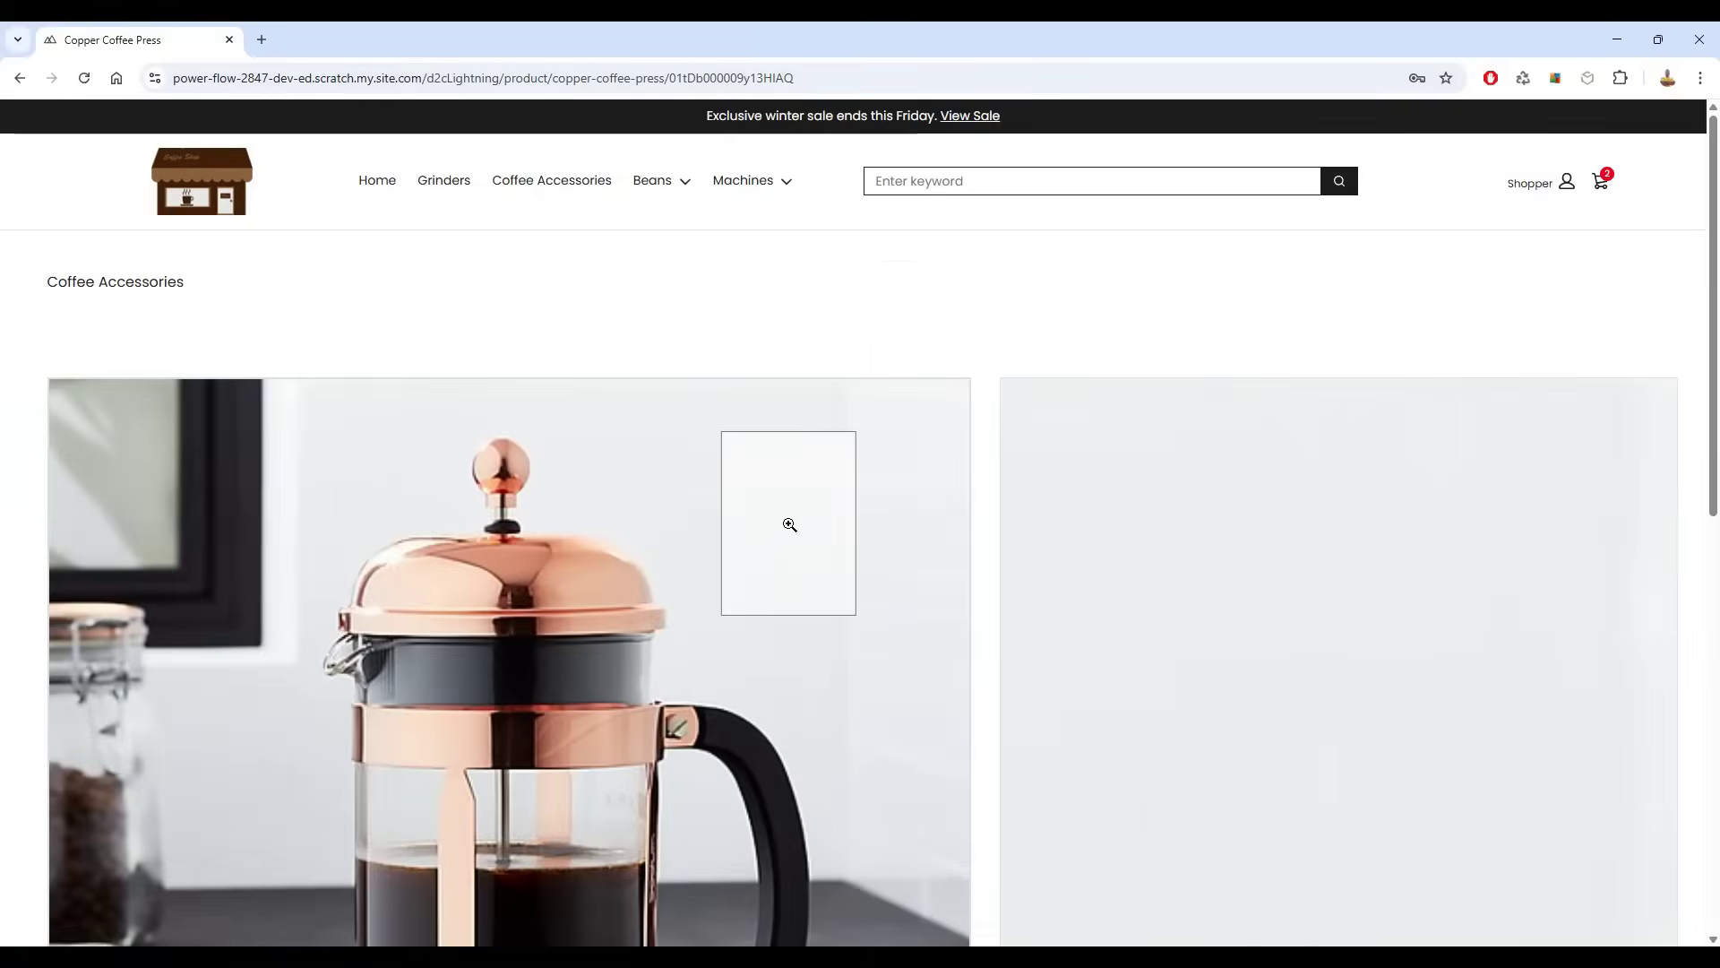
pyautogui.click(1165, 537)
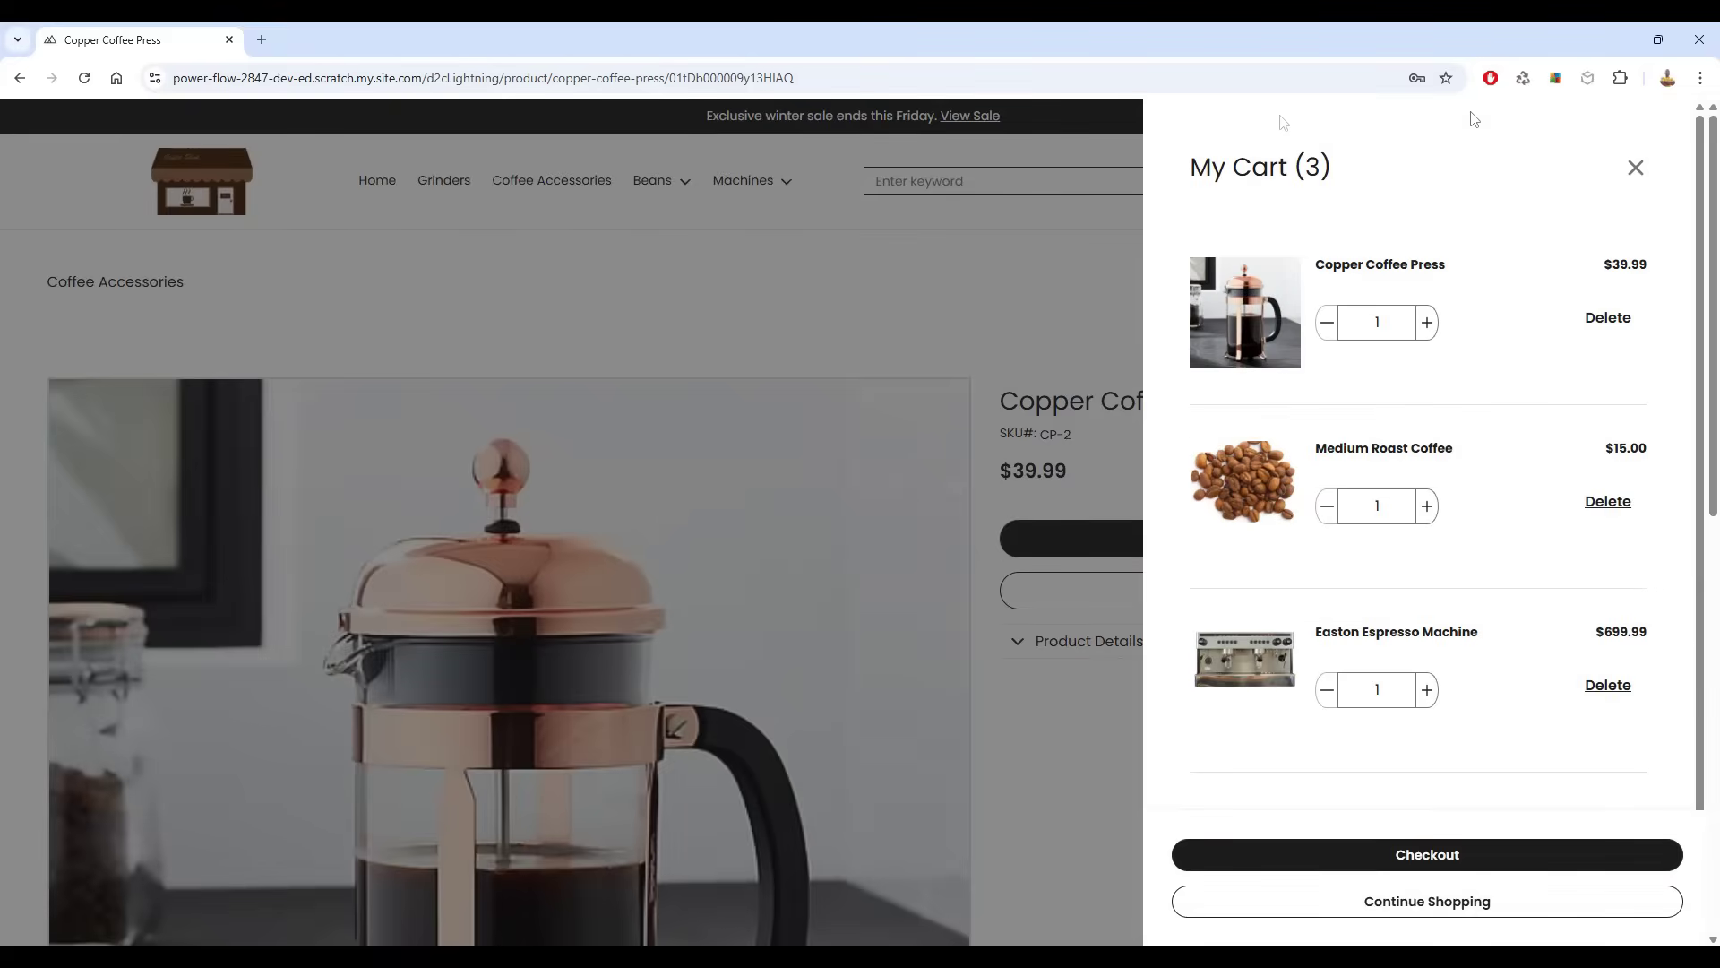